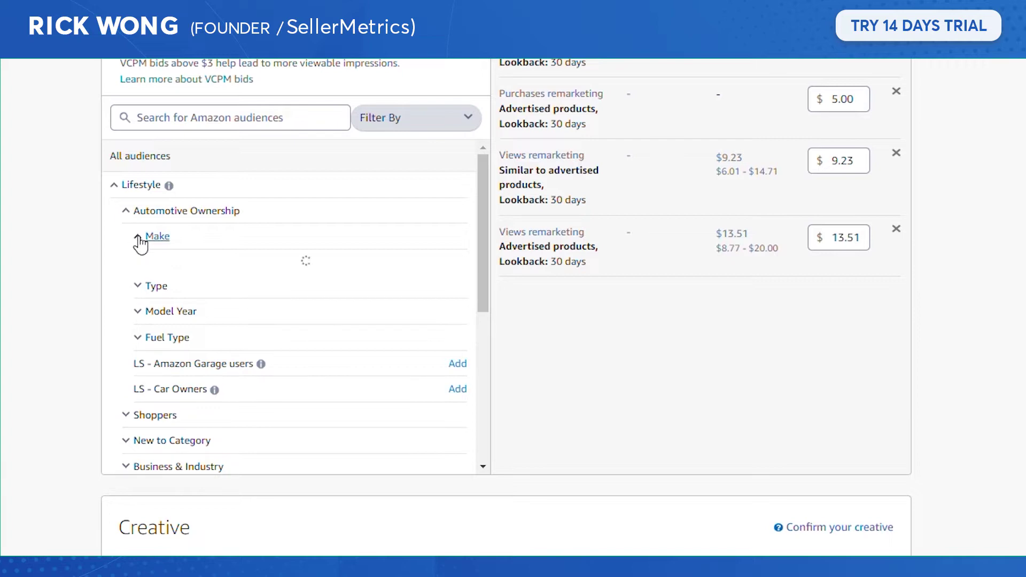
scroll(343, 347, up, 1)
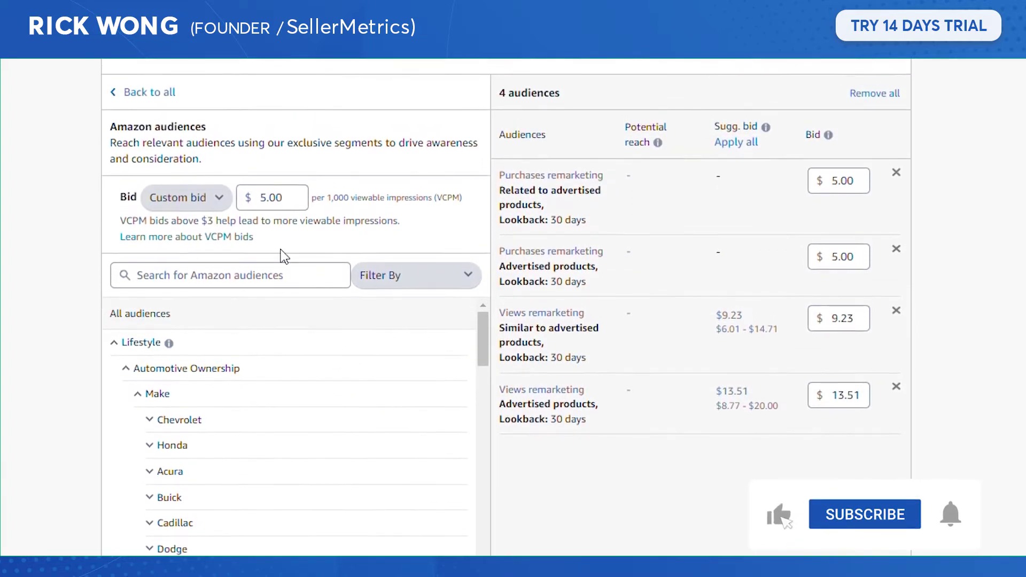
- Highlight 'exclusive segments' in the description and expand the Make group of car brands
drag(197, 142, 374, 142)
click(335, 142)
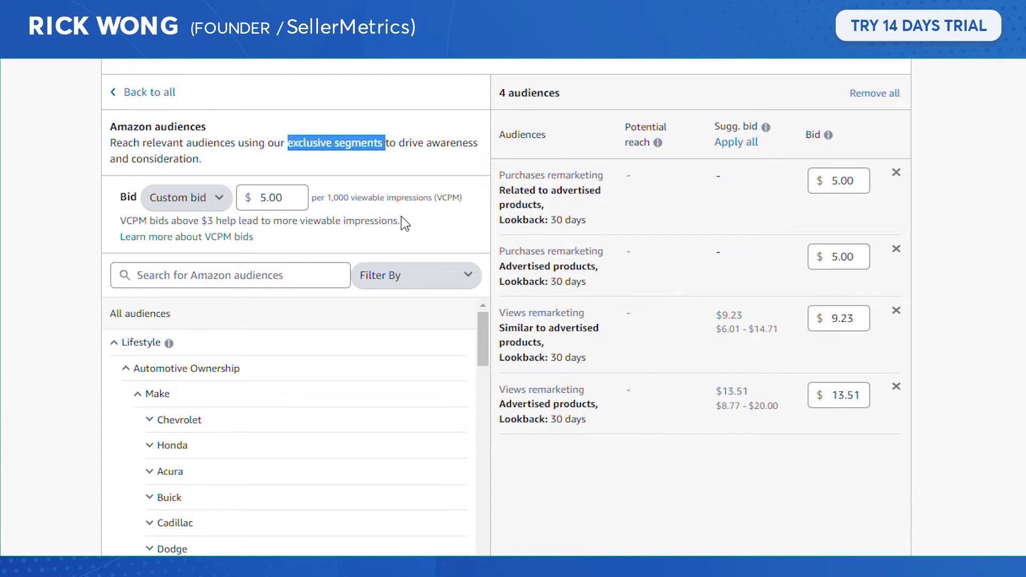
- Open the Sponsored Display audiences help article from the Audiences info link
scroll(406, 230, down, 3)
scroll(412, 459, down, 4)
scroll(348, 357, up, 10)
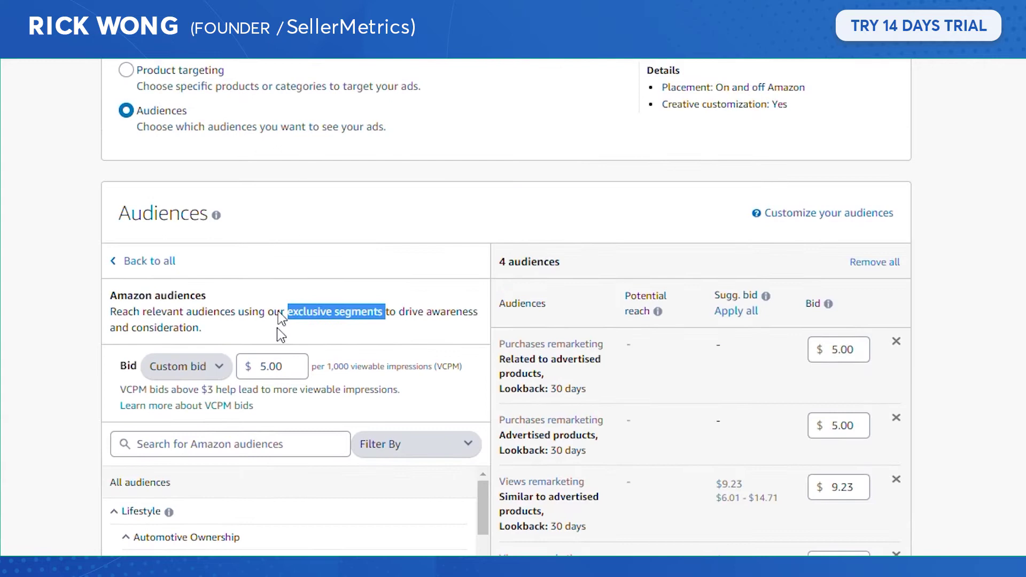
mouse_move(216, 217)
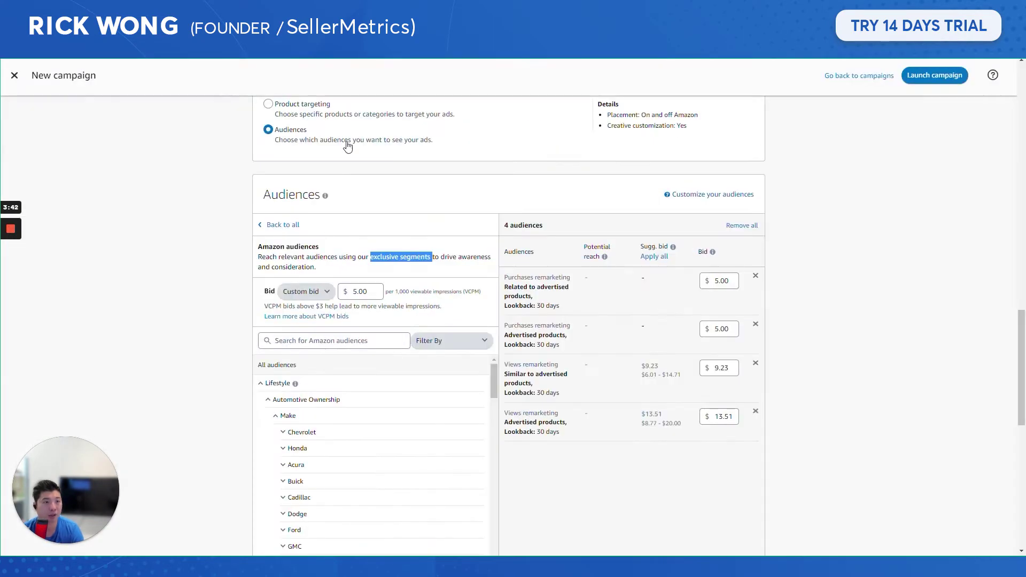
click(201, 163)
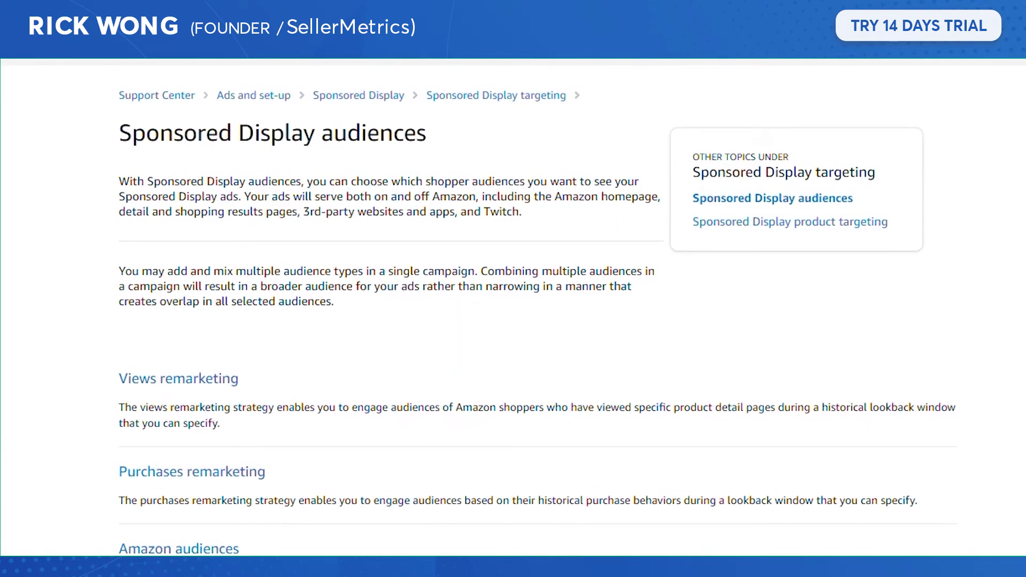
- Read the audiences help article, highlighting the paragraph on where ads appear, then return to the campaign
drag(364, 182, 327, 212)
click(327, 211)
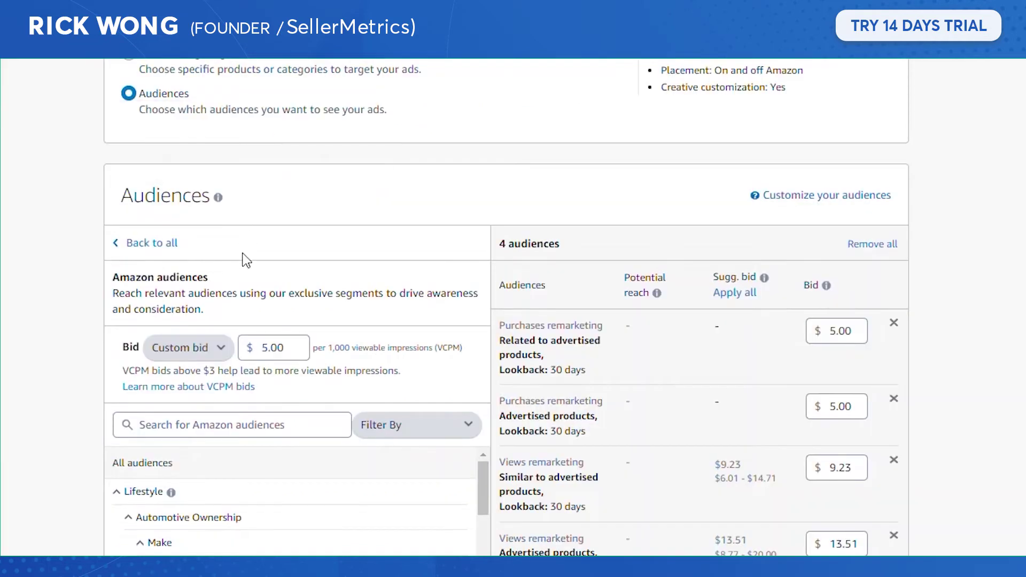
scroll(267, 321, down, 1)
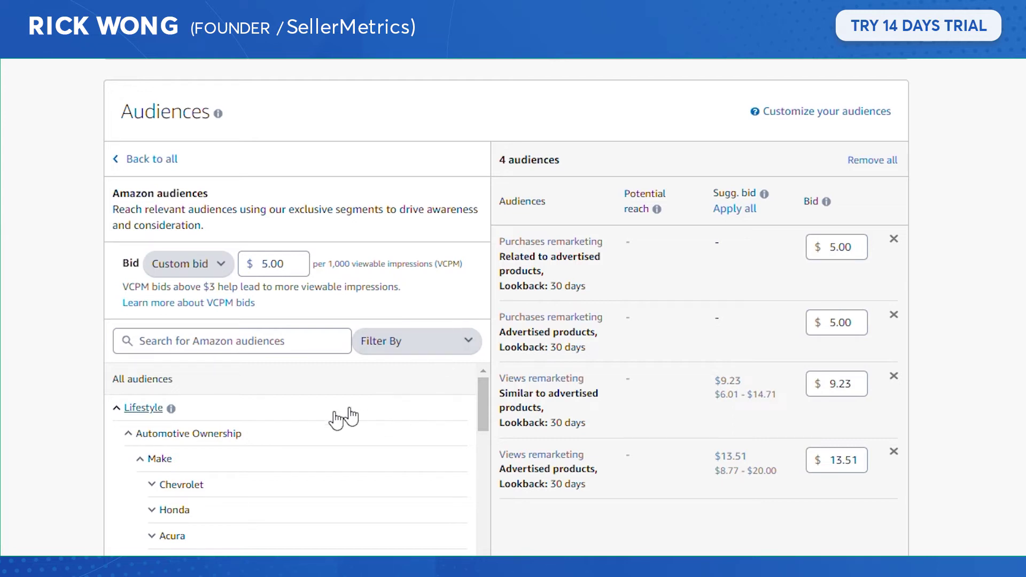
- Collapse Lifestyle and briefly expand then collapse the Interests and Life events audience groups
click(117, 408)
click(119, 434)
click(119, 435)
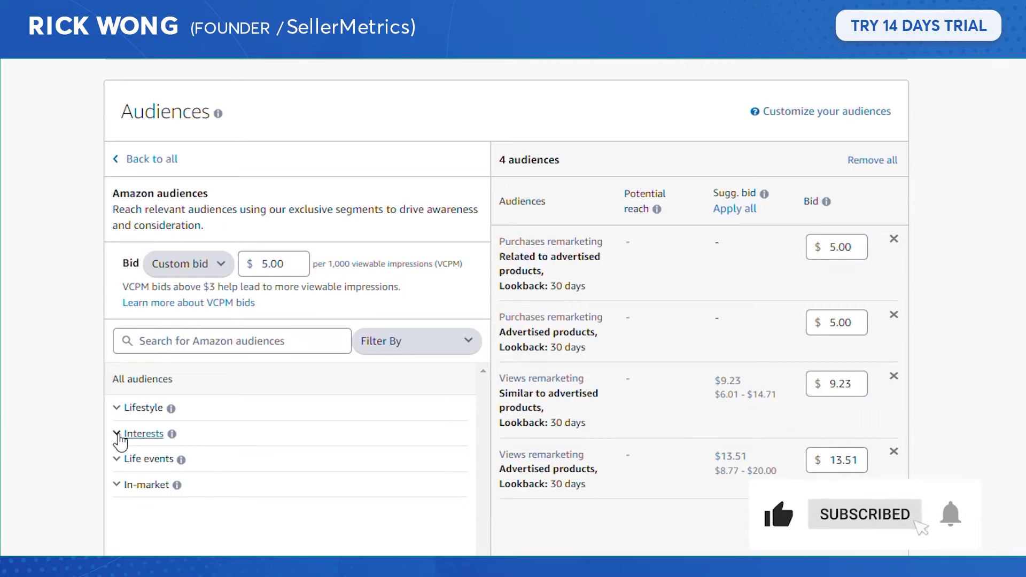
click(119, 461)
scroll(116, 516, down, 3)
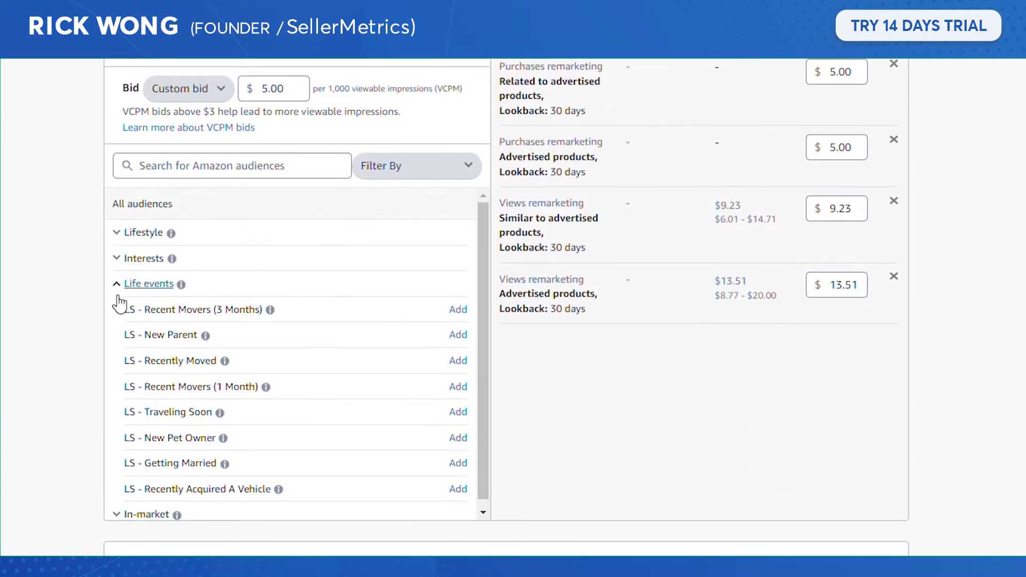
click(118, 285)
- Expand In-market audiences and drill into Home & Garden > Patio, Lawn & Garden subcategories
click(118, 310)
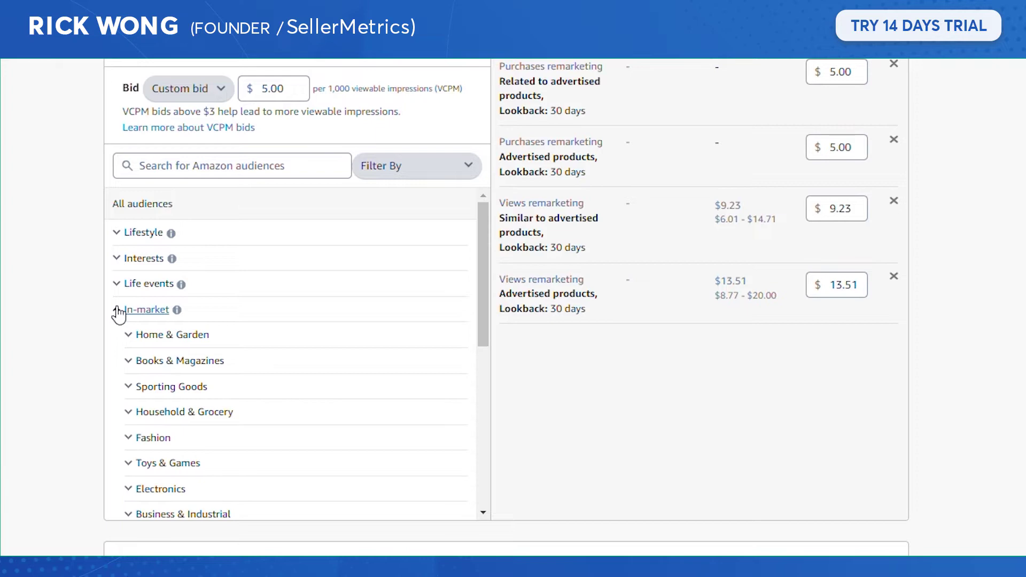
click(128, 335)
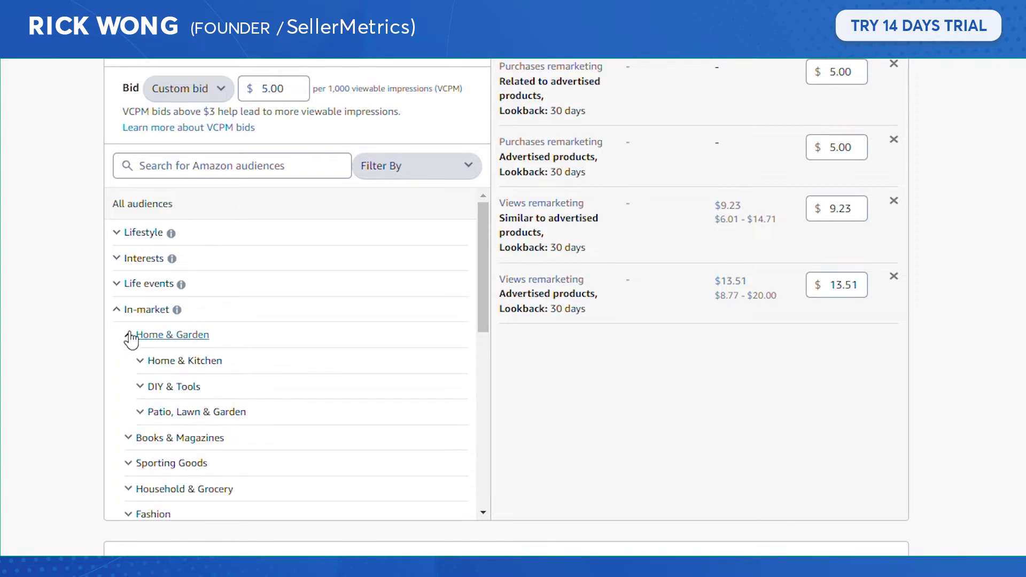
scroll(131, 331, down, 3)
click(140, 244)
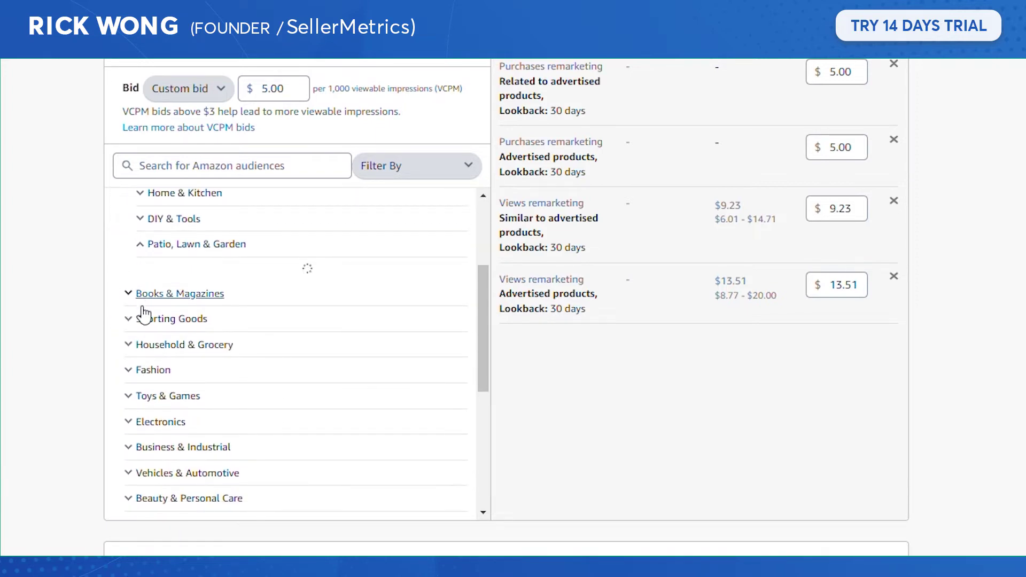
click(167, 272)
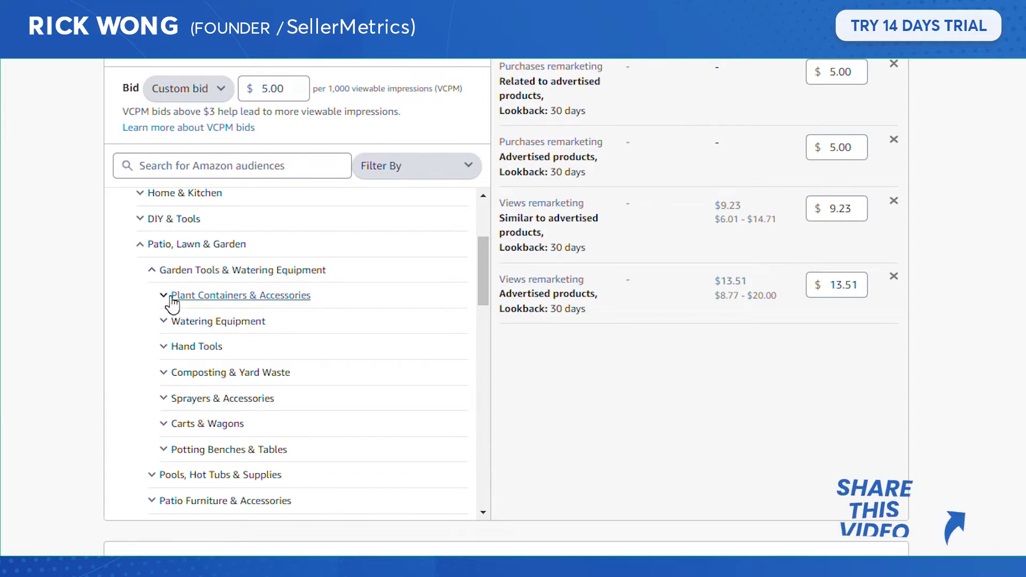
click(167, 298)
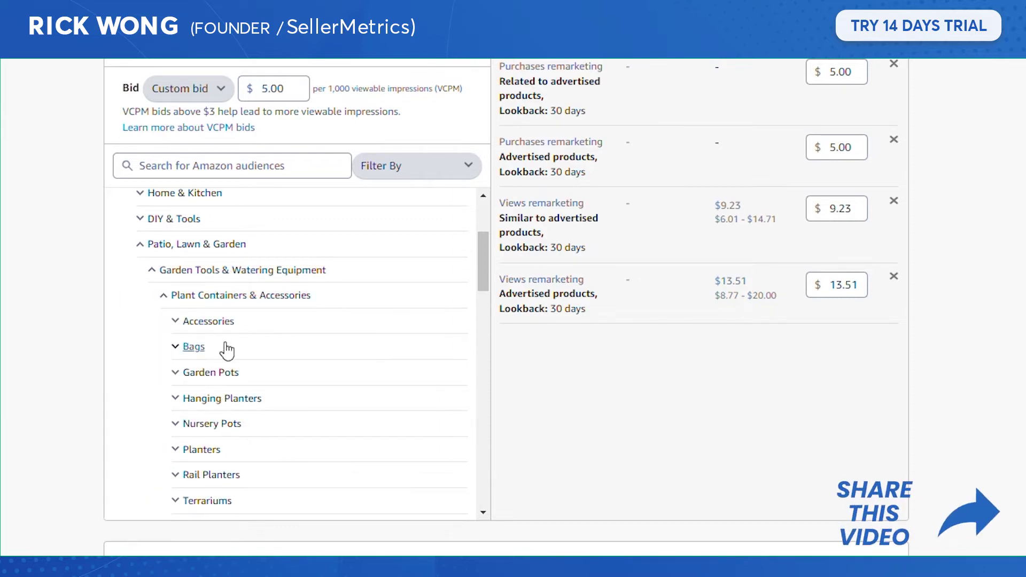
scroll(235, 365, down, 3)
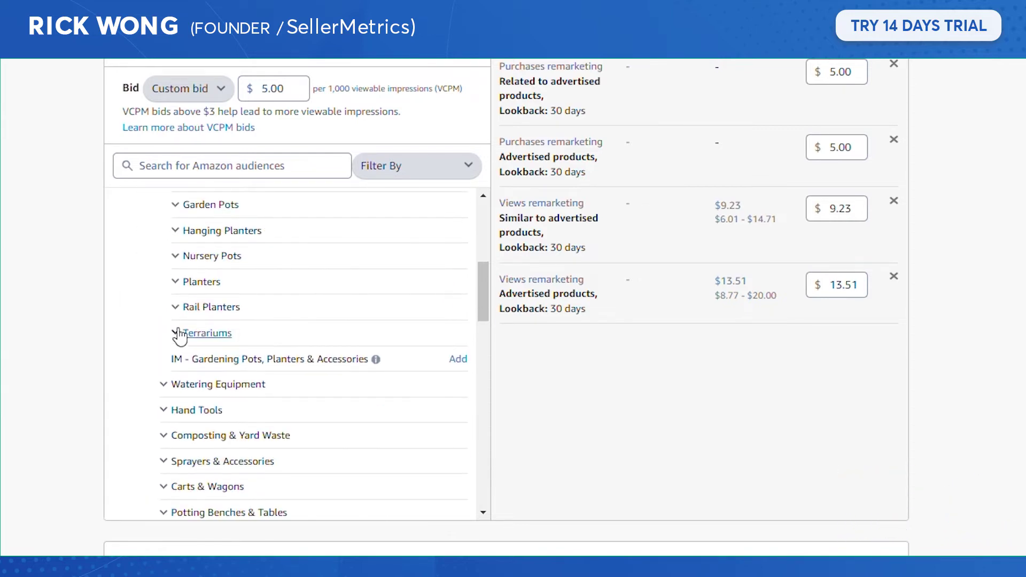
scroll(174, 321, up, 3)
click(141, 245)
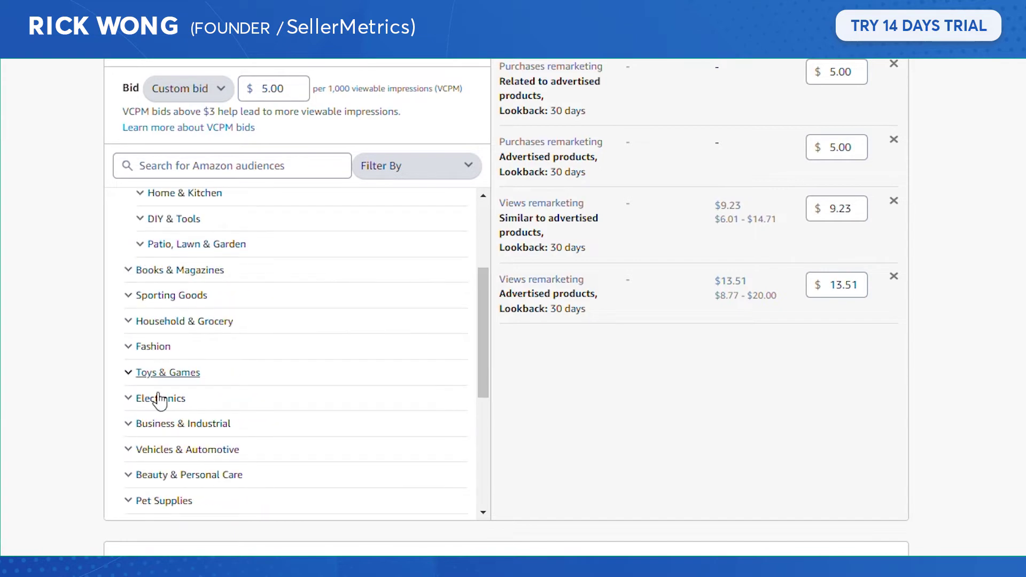
scroll(166, 385, up, 5)
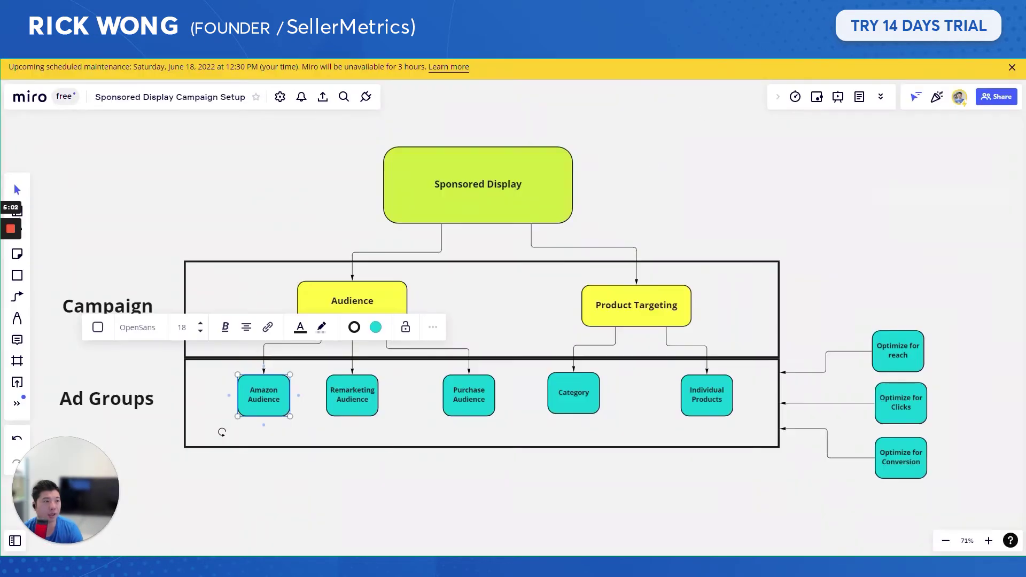
- Nudge the Purchase Audience box slightly left beneath the Audience box in the Miro diagram
click(346, 402)
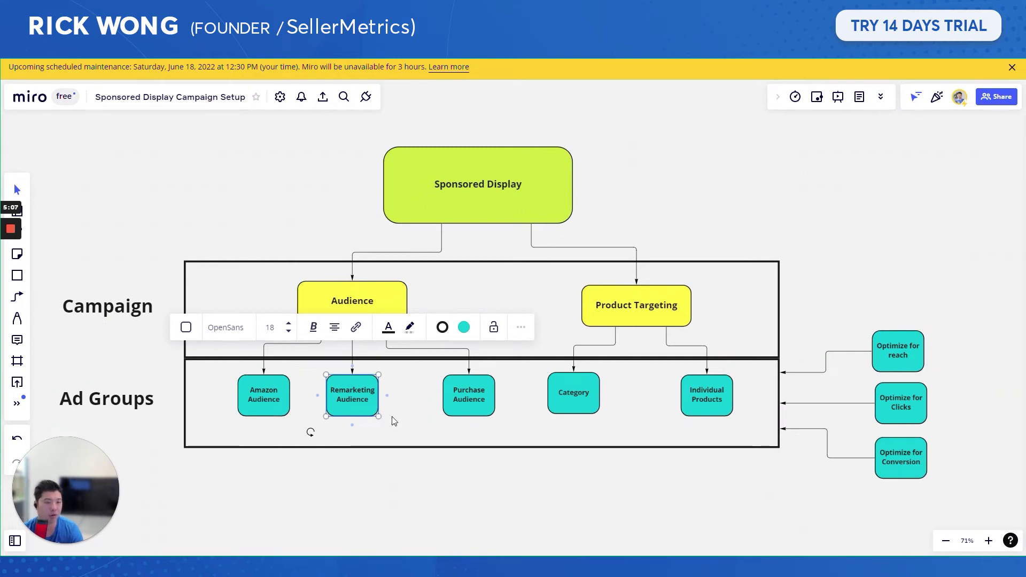
click(471, 405)
drag(468, 408, 453, 409)
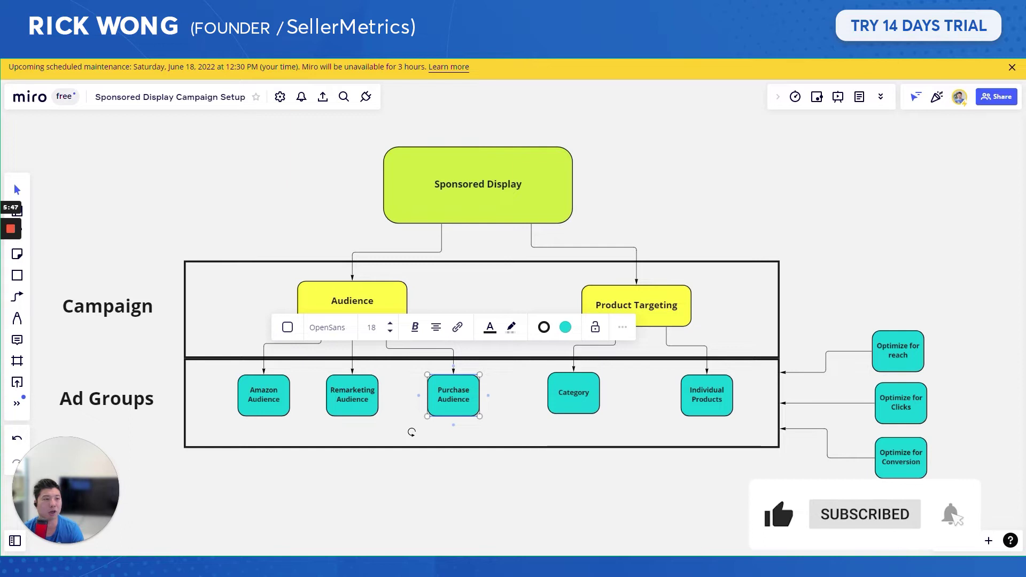
key(ctrl+Tab)
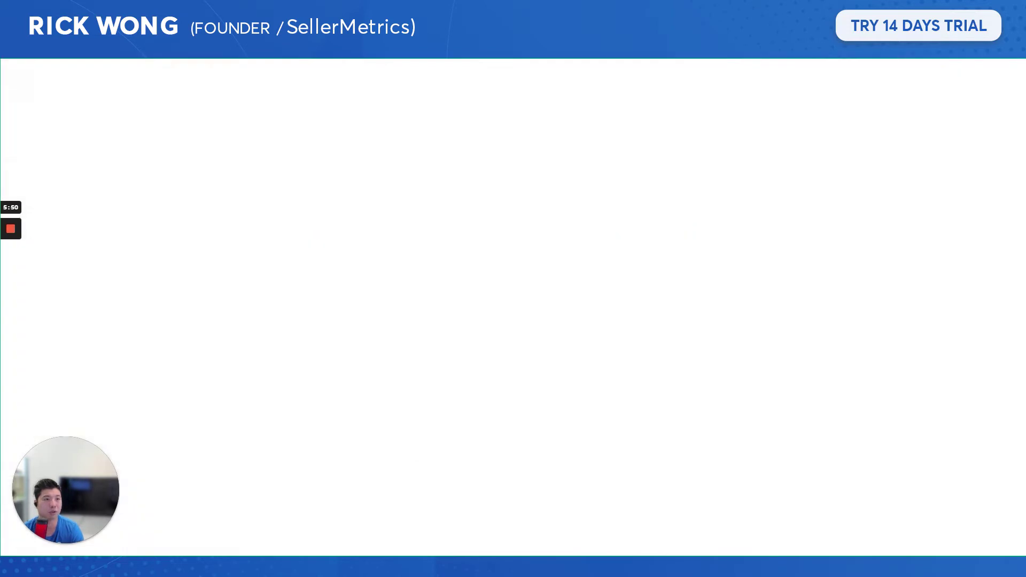
- Scroll back to the Audiences section of the campaign builder
scroll(318, 200, up, 3)
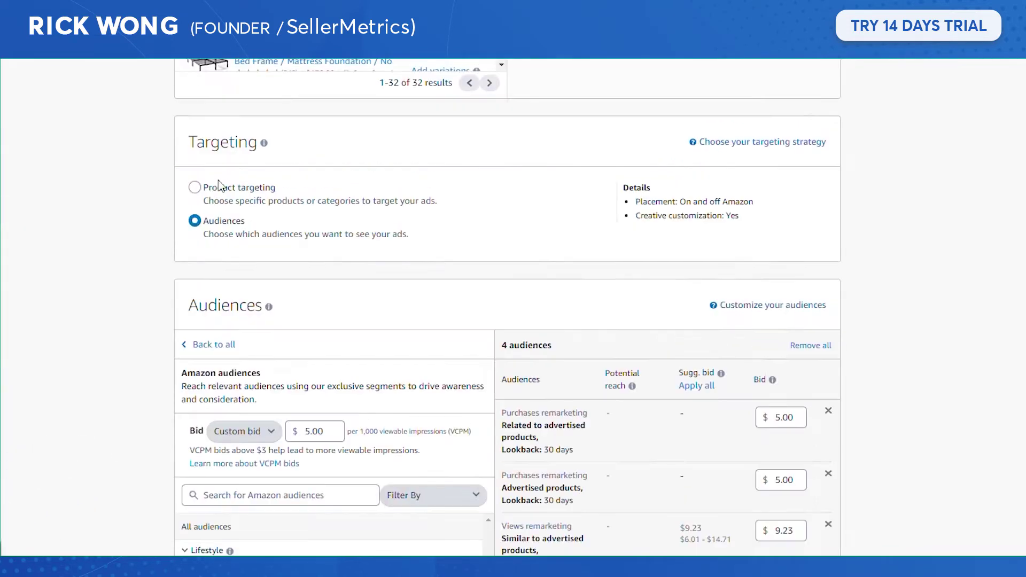
click(208, 206)
scroll(463, 279, down, 6)
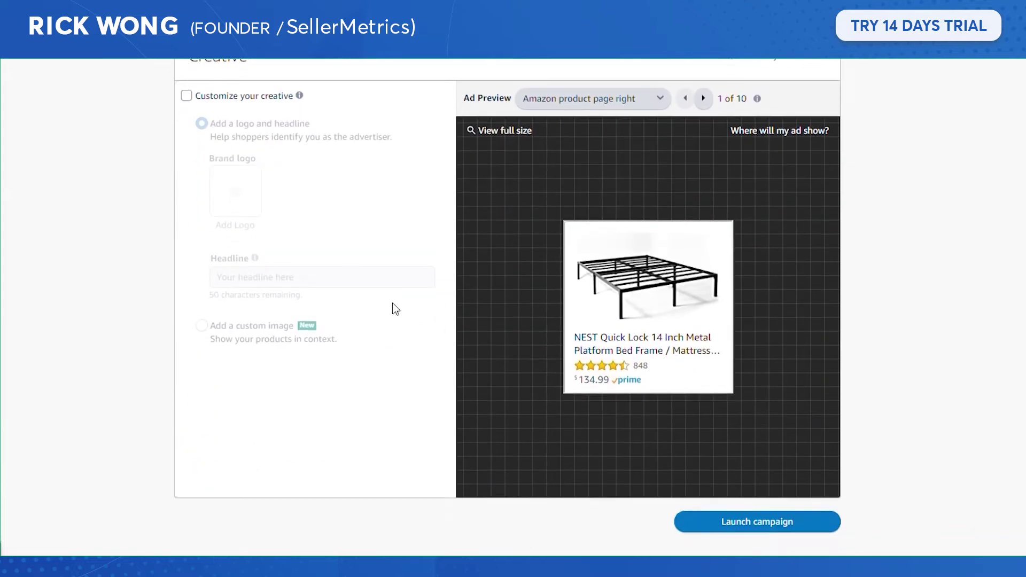
scroll(348, 203, up, 5)
scroll(277, 257, down, 10)
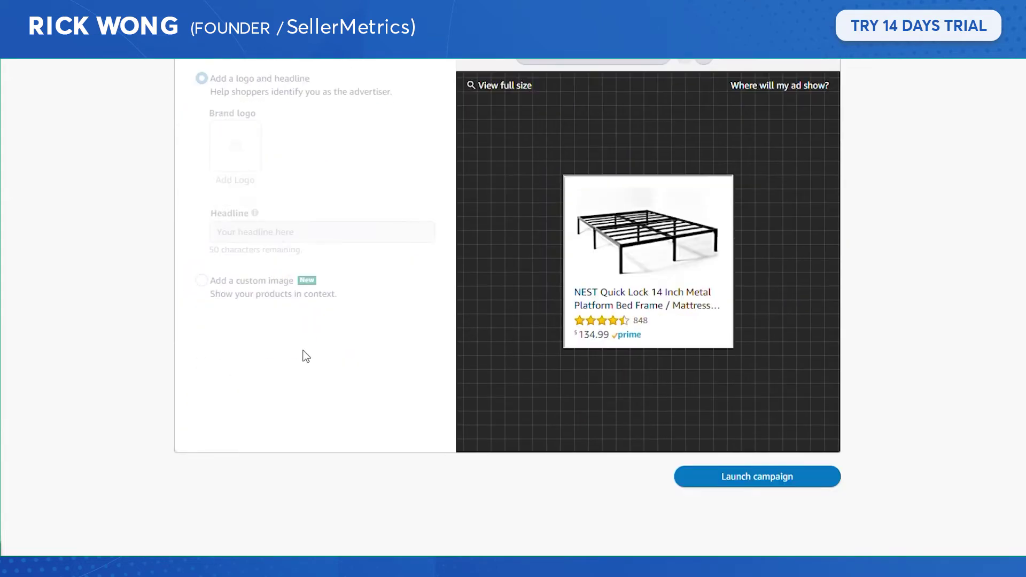
scroll(319, 340, up, 6)
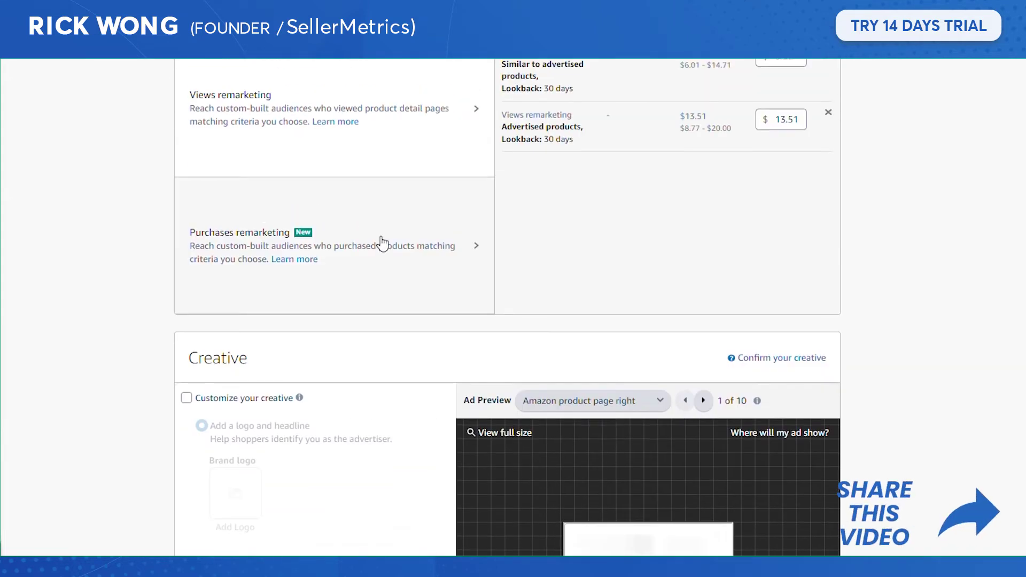
- Review the ten Purchases remarketing suggestions, including the dynamic segments and bedroom-furniture categories
click(380, 239)
scroll(605, 235, up, 3)
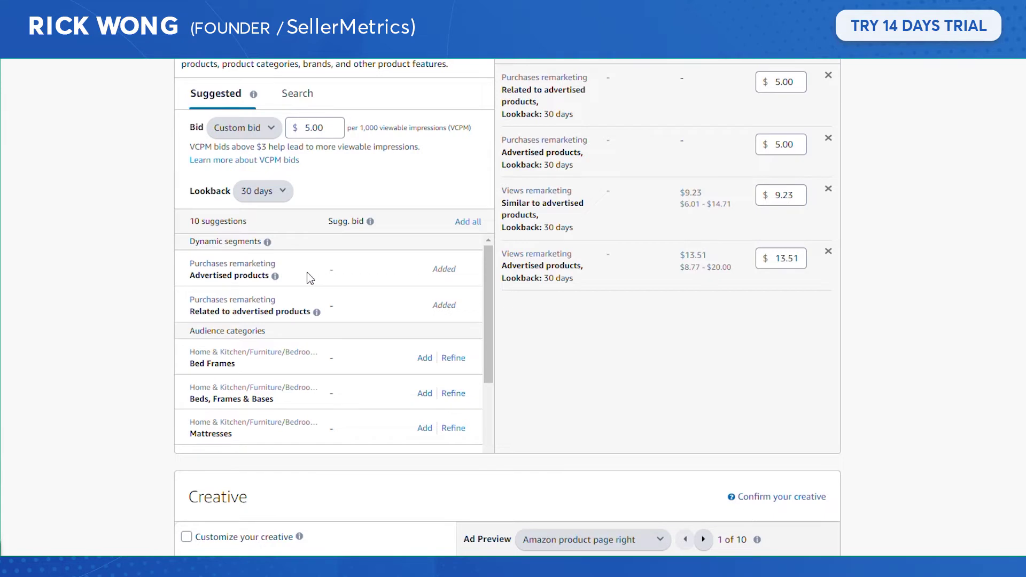
scroll(310, 277, up, 3)
scroll(306, 438, down, 3)
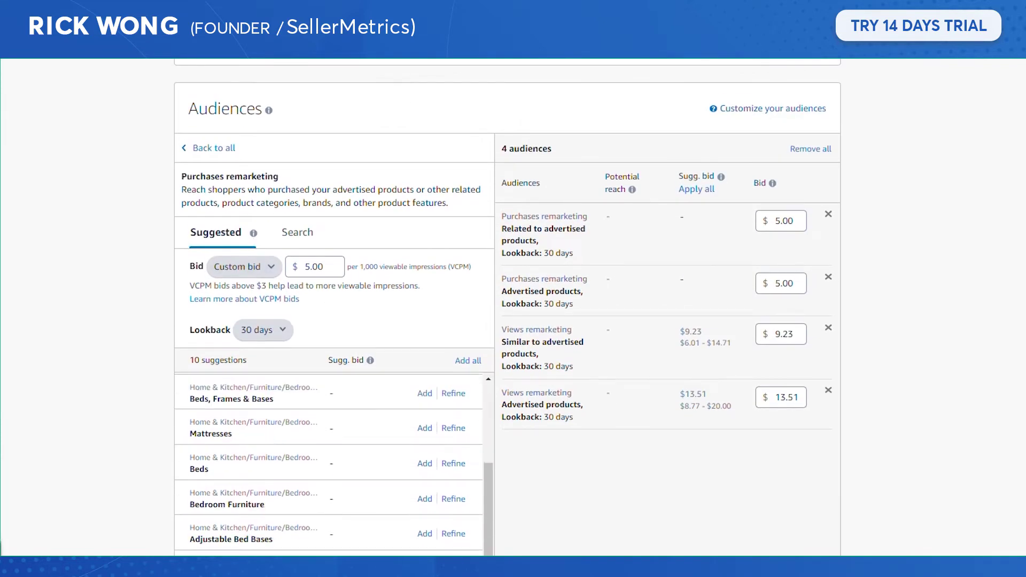
scroll(259, 469, up, 2)
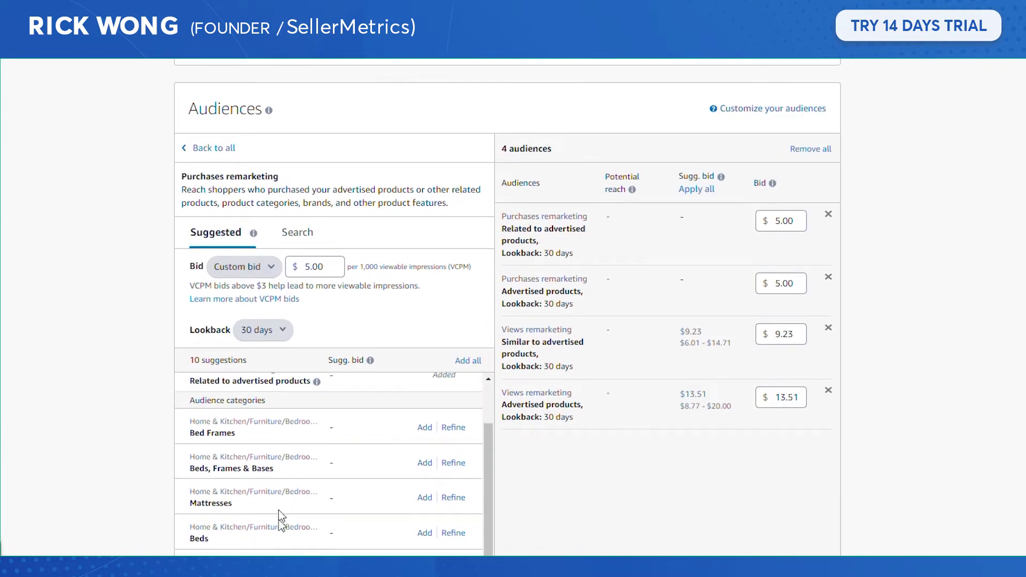
scroll(239, 452, up, 2)
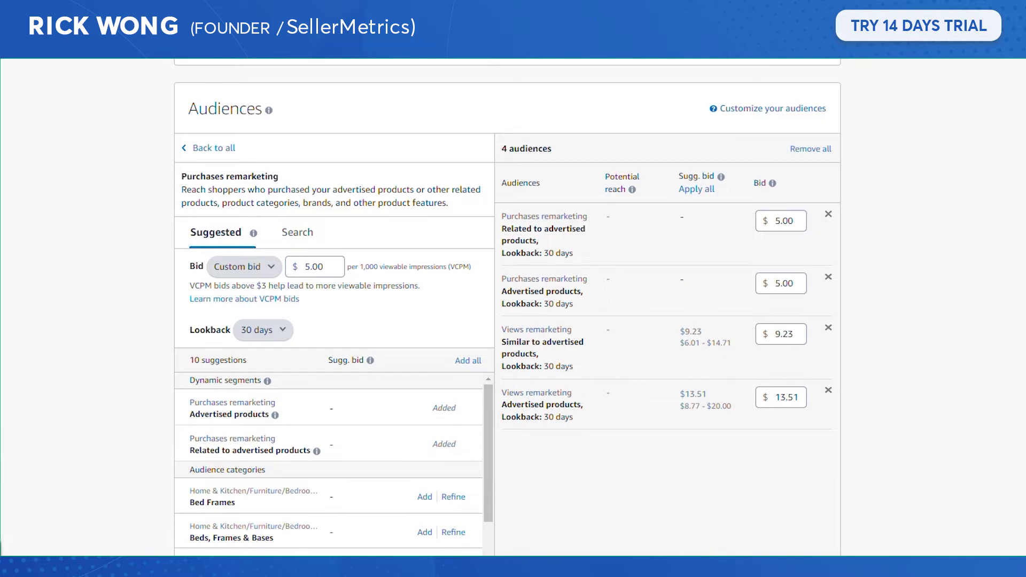
mouse_move(316, 452)
scroll(335, 495, down, 1)
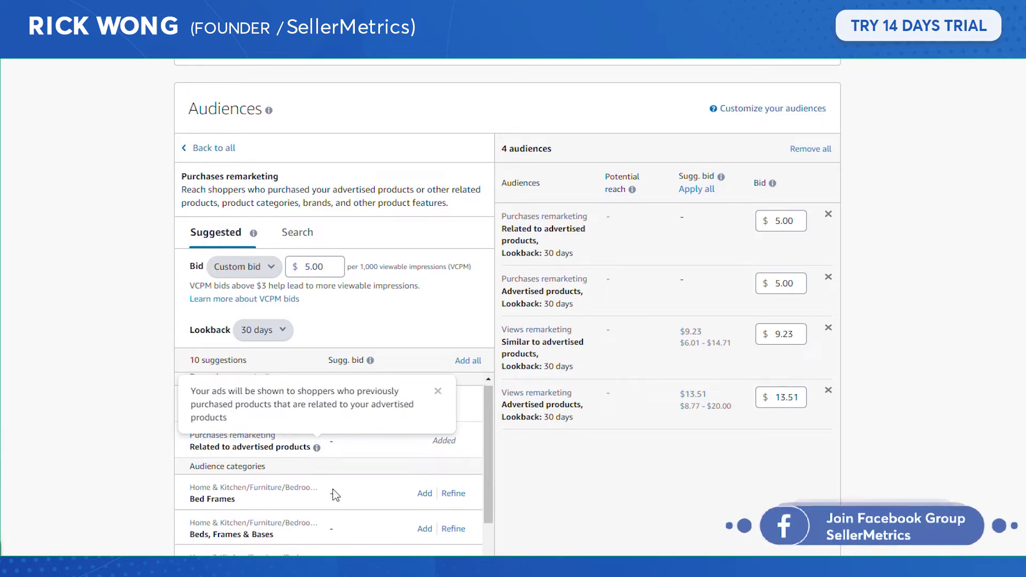
scroll(336, 495, down, 3)
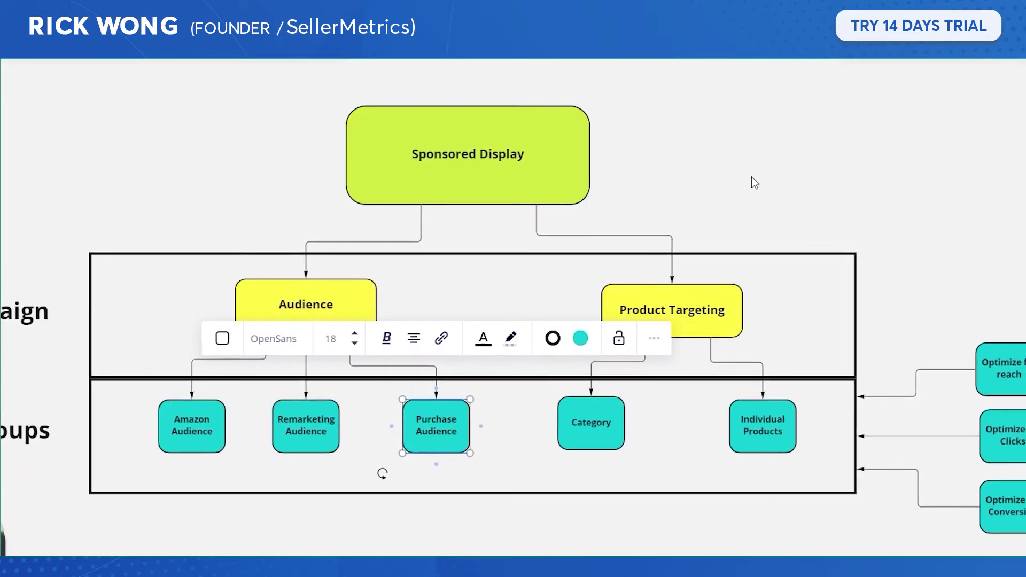
click(752, 176)
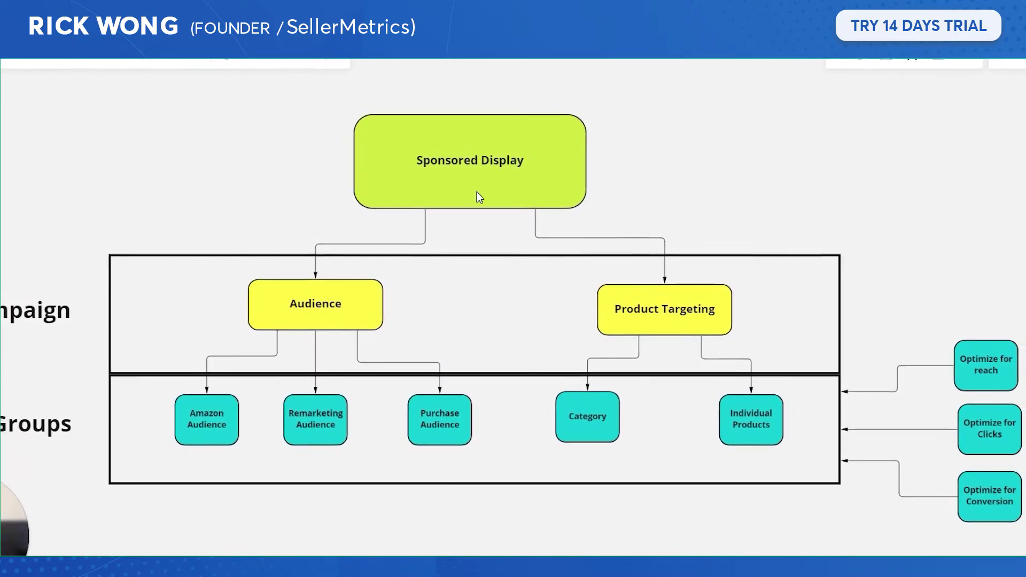
- Reposition the Audience box slightly right on the Miro diagram and deselect it
click(313, 313)
drag(369, 314, 378, 312)
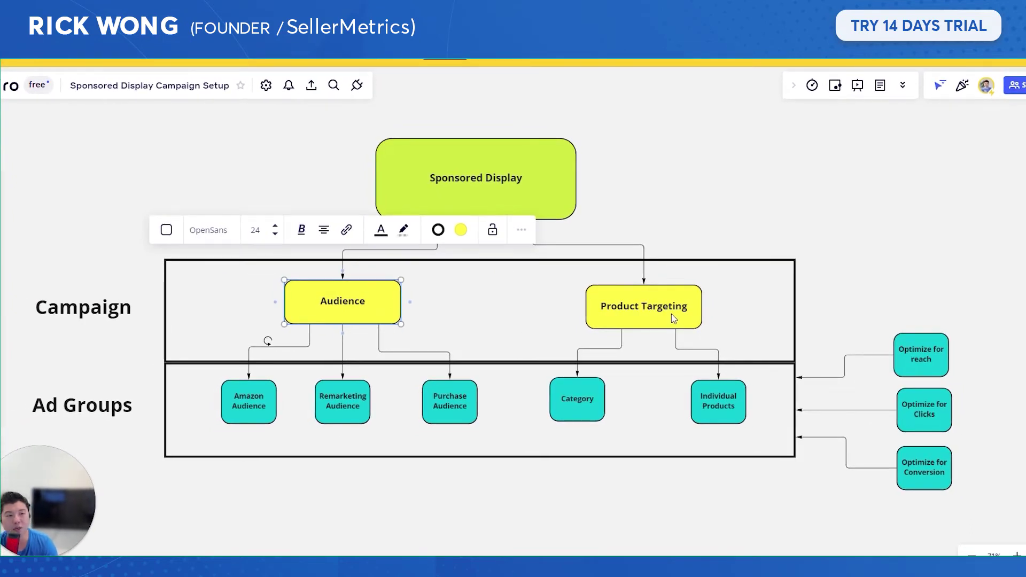
key(Escape)
- Nudge Product Targeting slightly right onto the alignment guide and check its Category and Individual Products boxes
drag(682, 314, 686, 316)
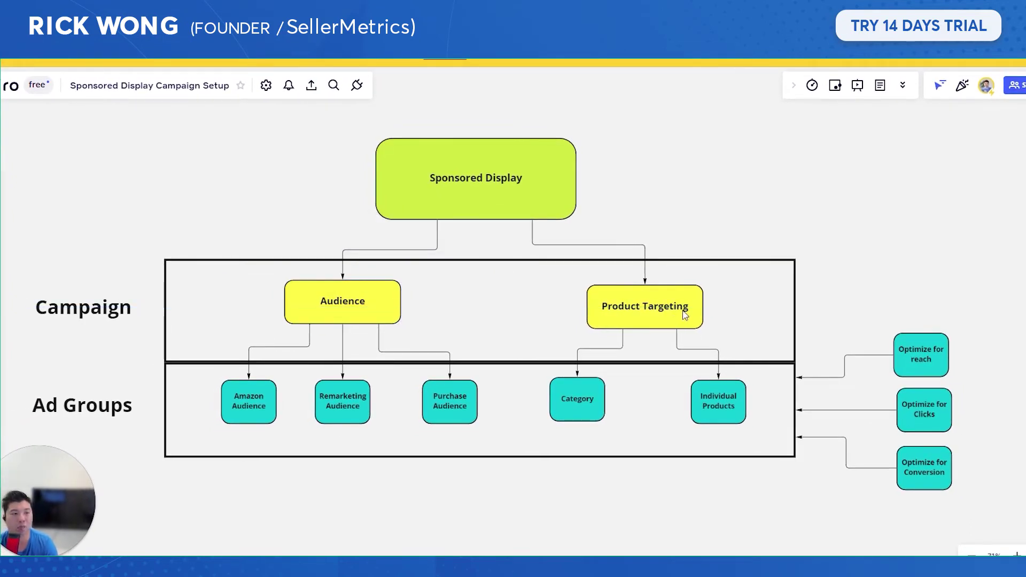
click(648, 321)
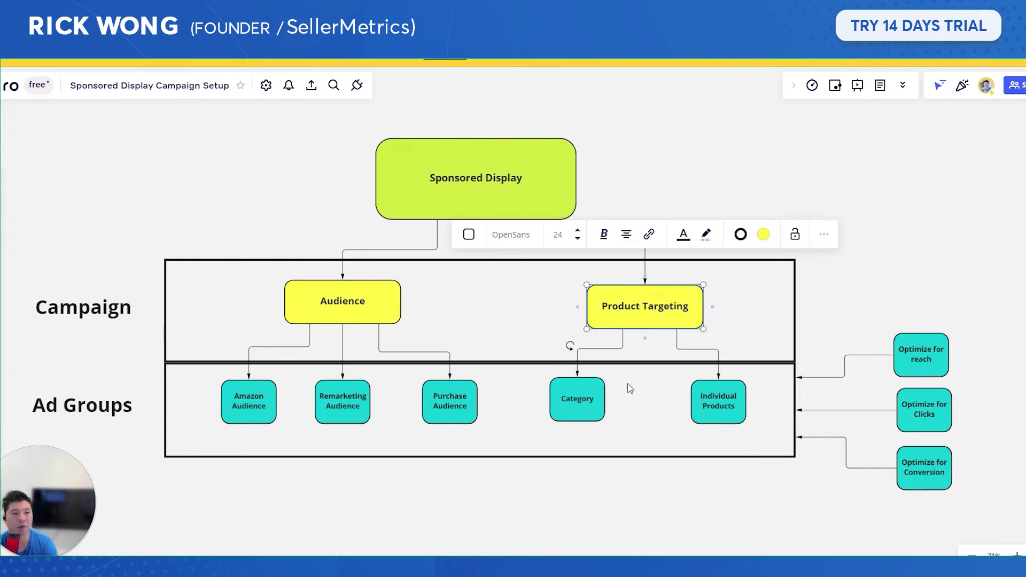
click(594, 400)
click(726, 413)
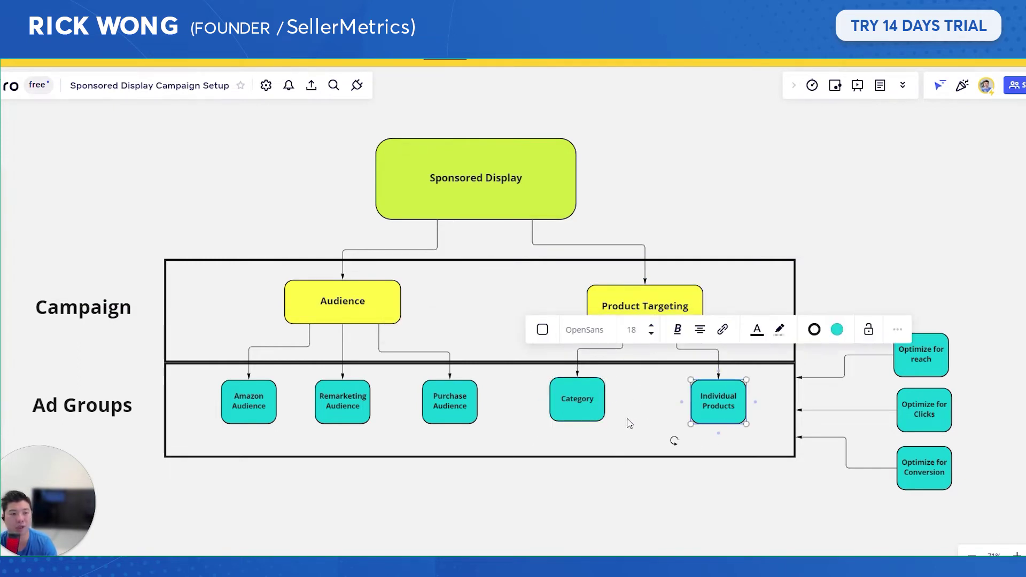
click(586, 410)
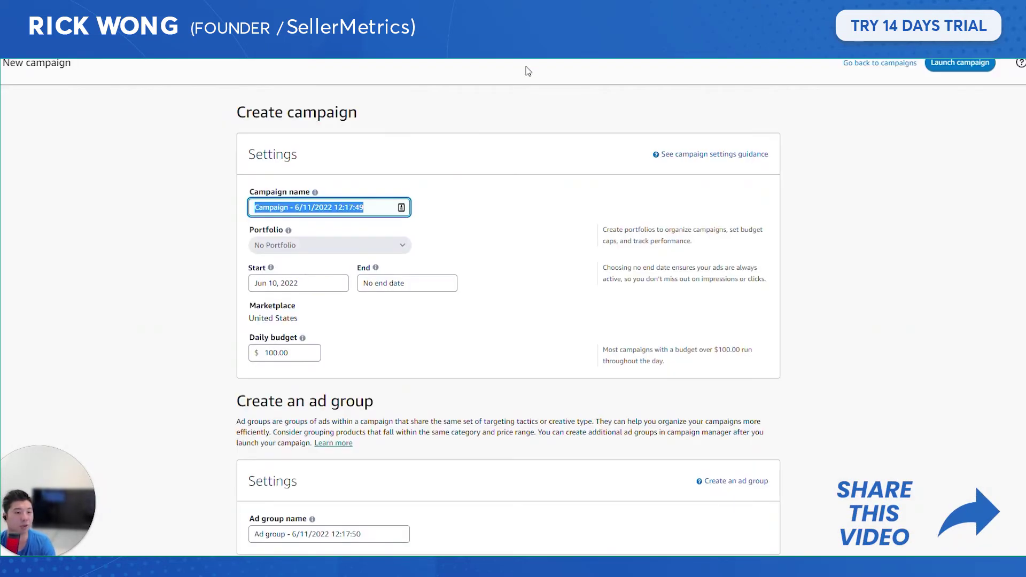
scroll(527, 71, down, 6)
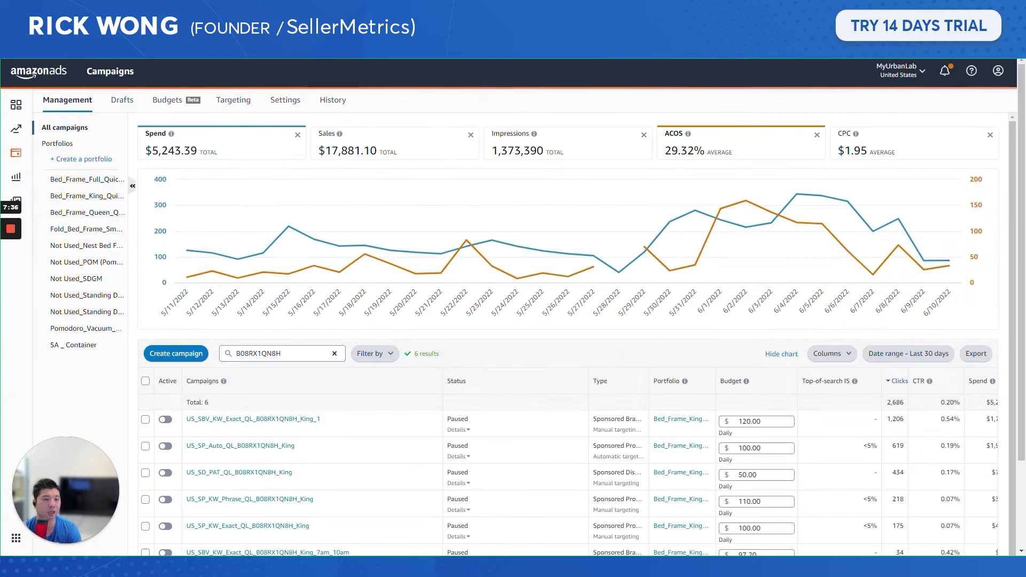
key(ctrl+Tab)
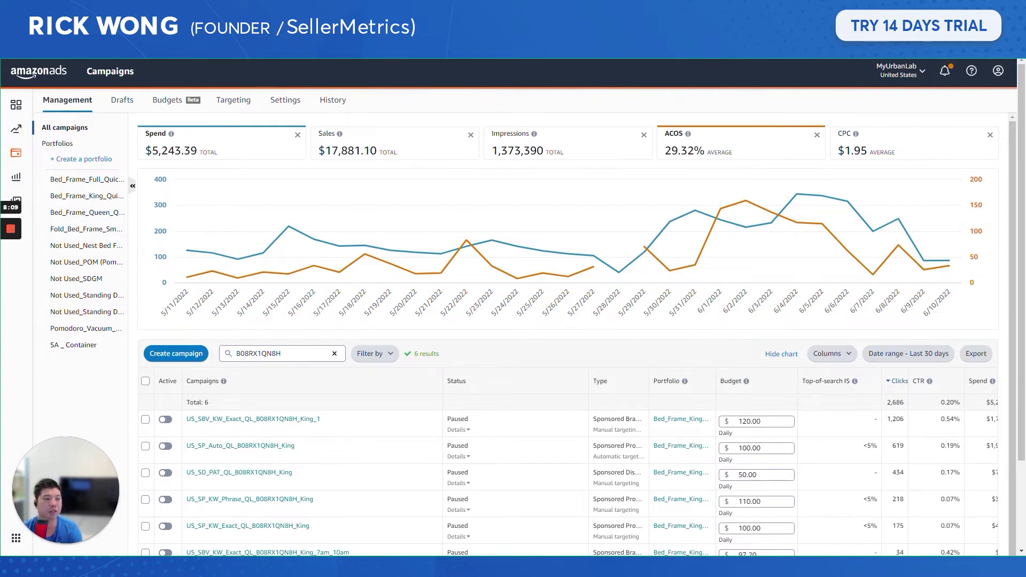
key(ctrl+Tab)
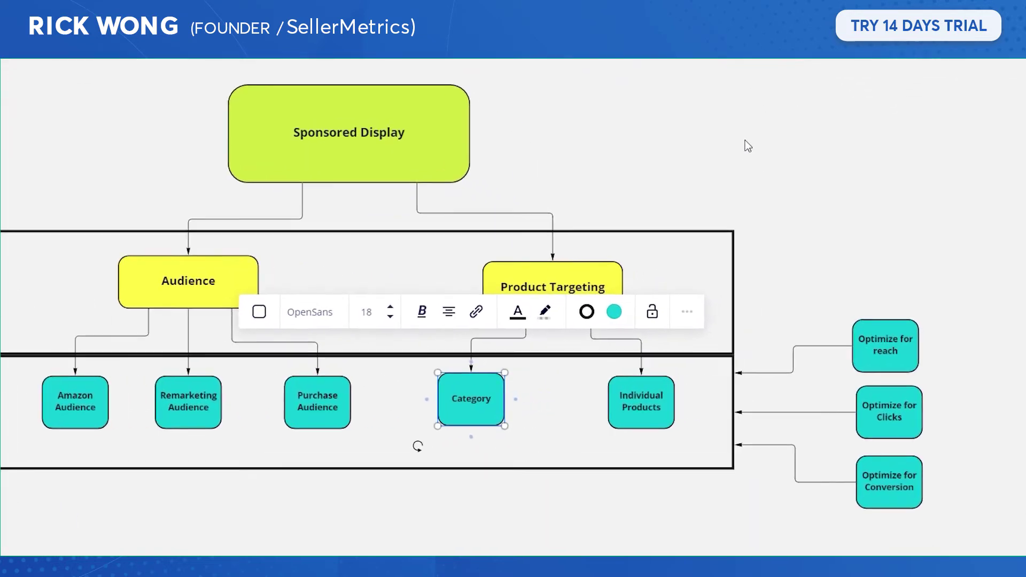
mouse_move(356, 411)
mouse_down()
mouse_move(364, 419)
mouse_move(357, 412)
mouse_up()
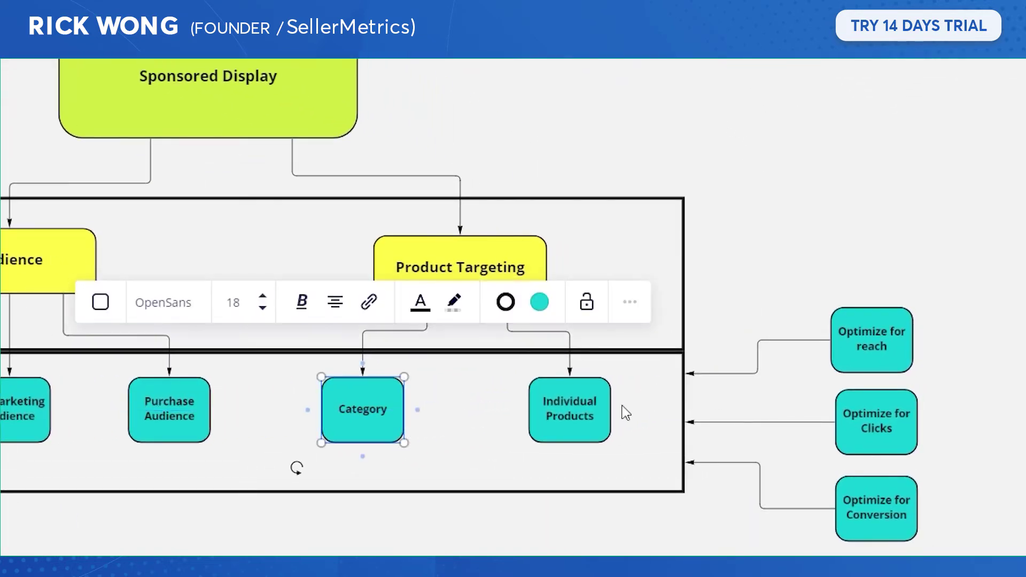
click(862, 342)
click(876, 448)
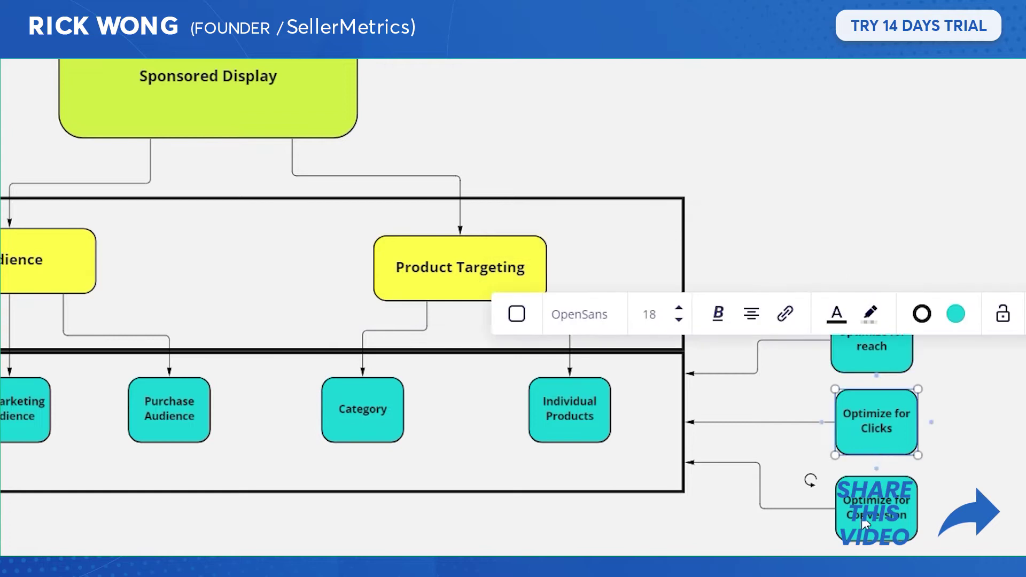
click(868, 508)
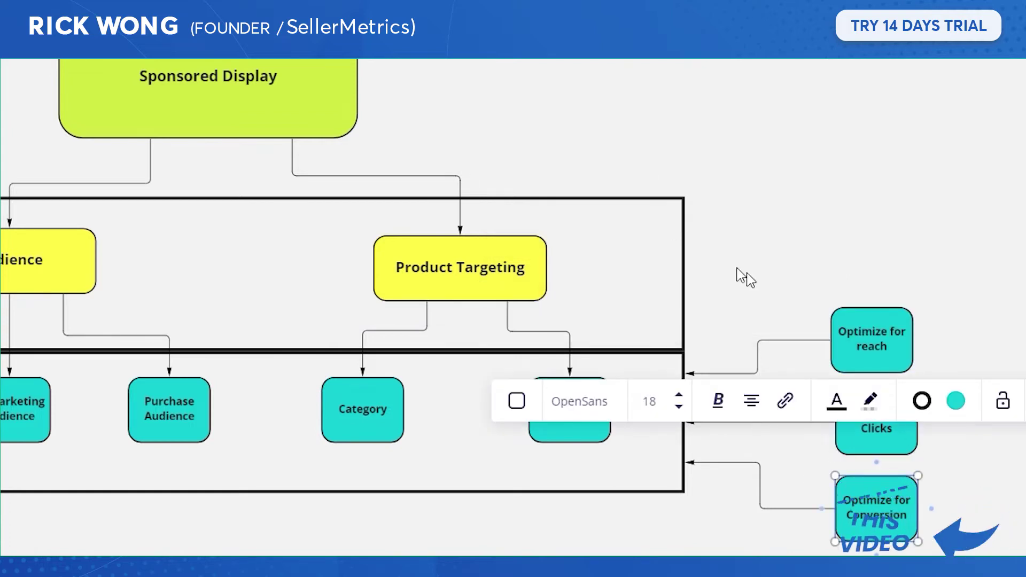
click(877, 433)
drag(562, 408, 564, 407)
drag(663, 396, 663, 395)
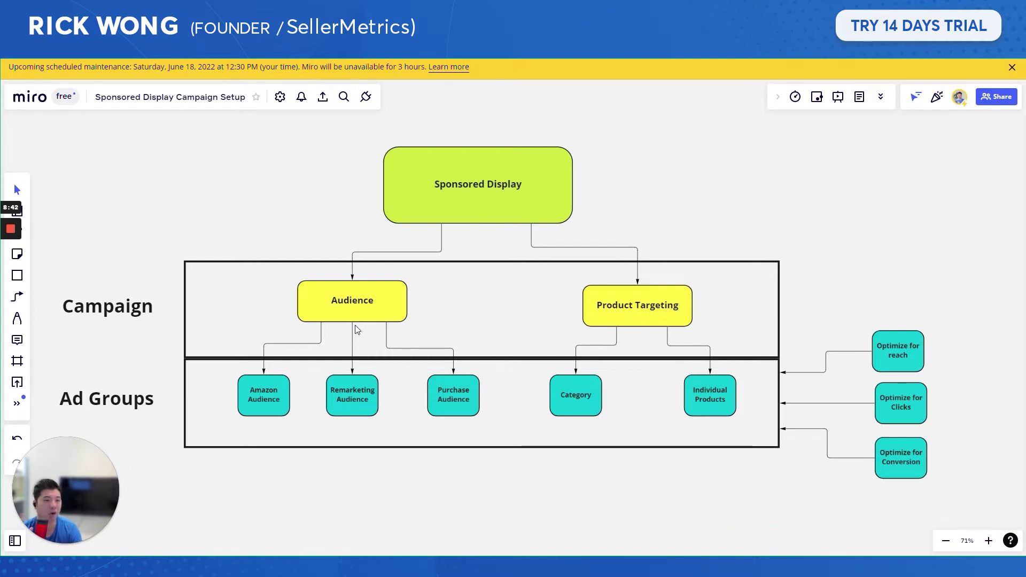
click(375, 304)
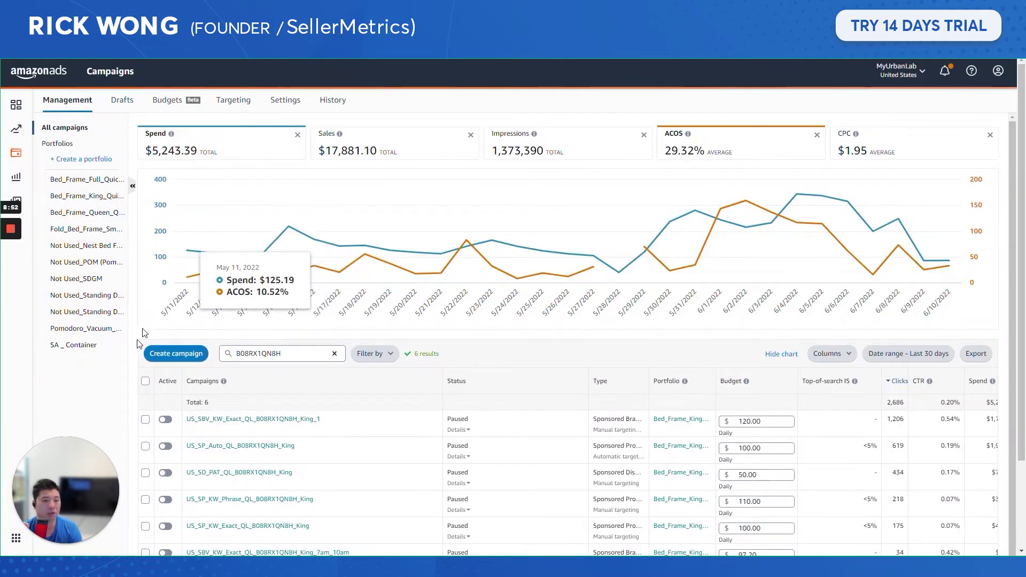
- Create a Sponsored Display campaign from the Bed_Frame_King_QuickLock portfolio
click(94, 197)
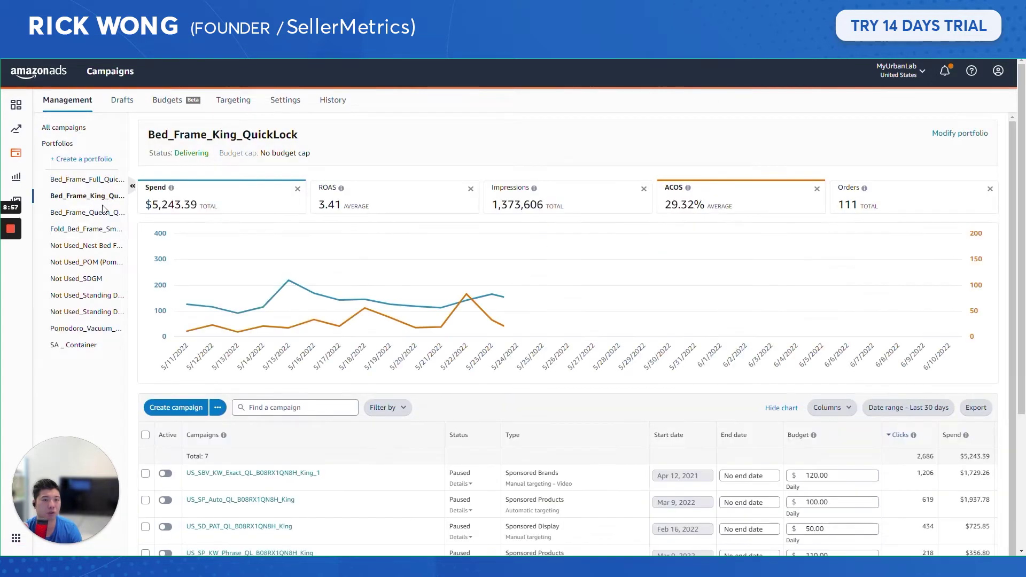
click(195, 409)
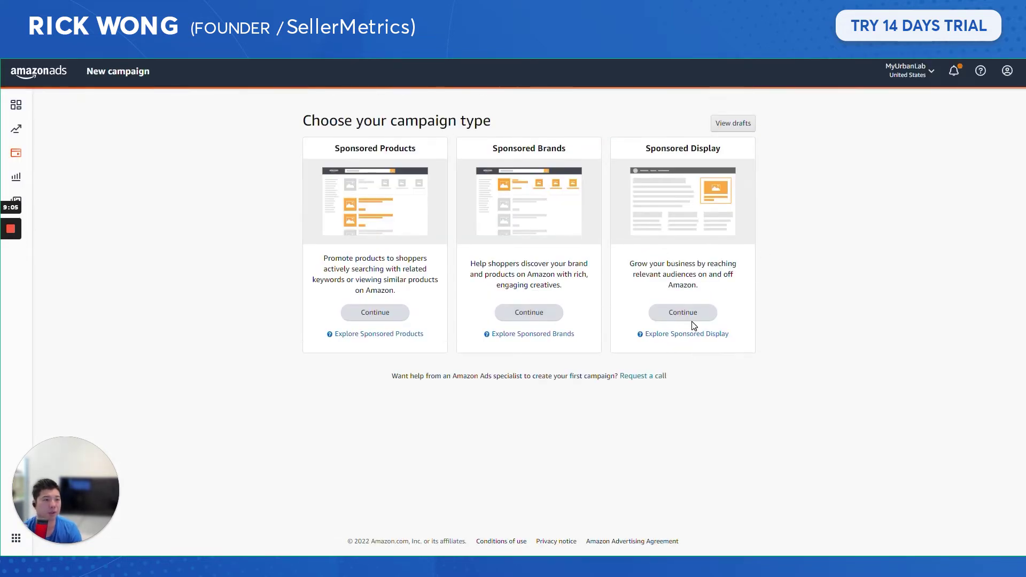
click(692, 318)
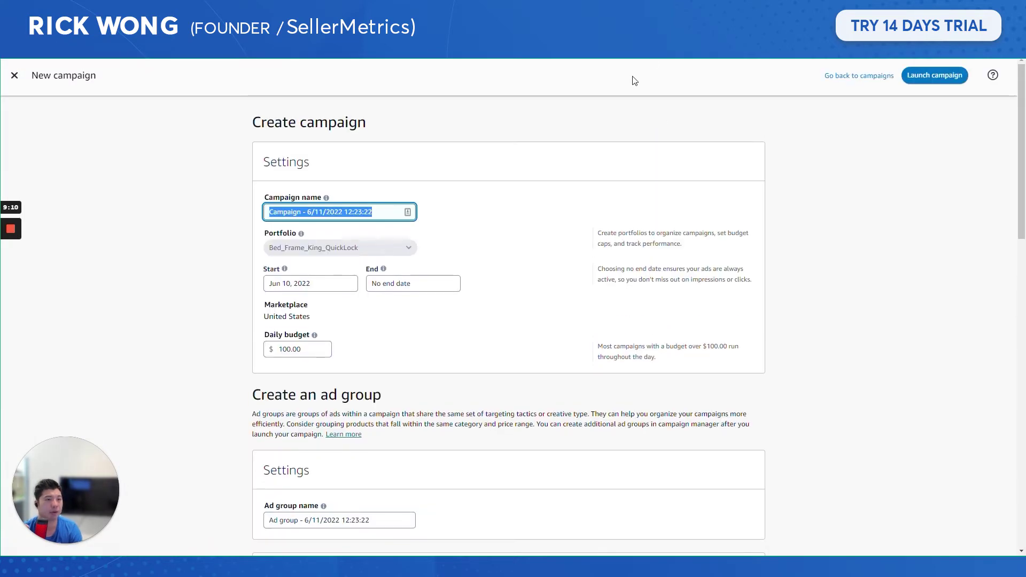
- Name the campaign US_SD_Product_Targeting_ followed by the pasted ASIN B08RX1QN8H
text(U)
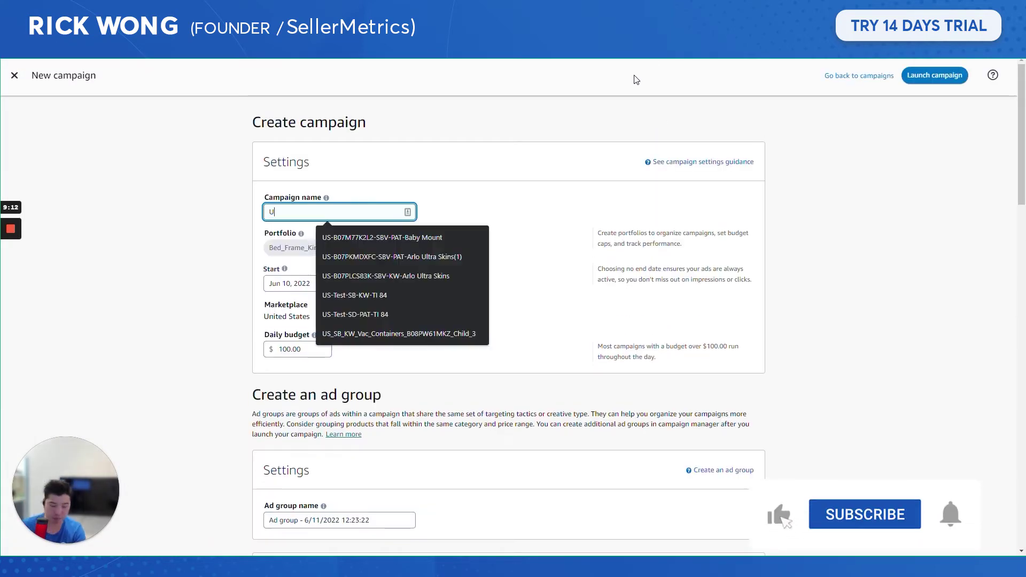
text(S_)
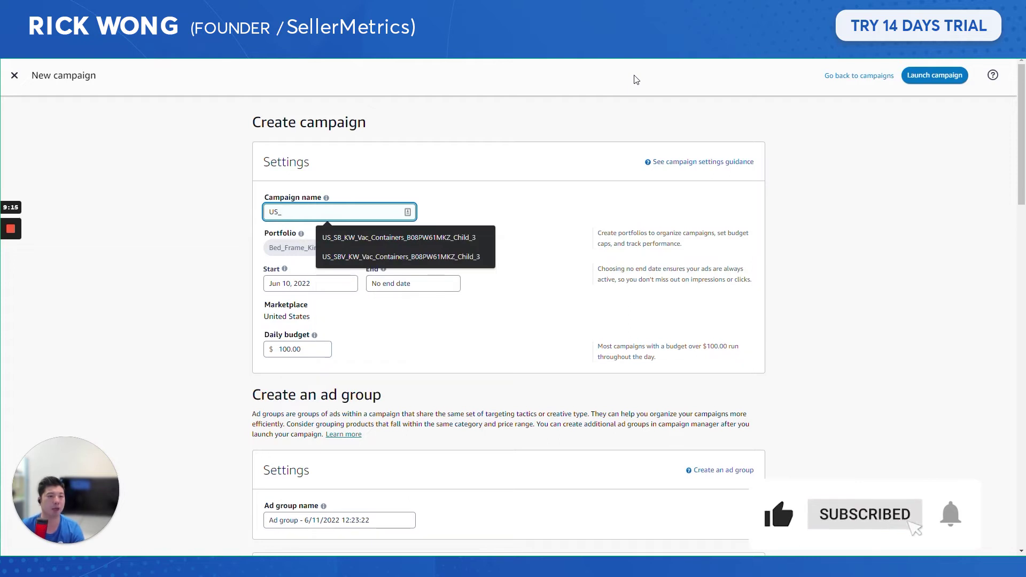
text(SD_)
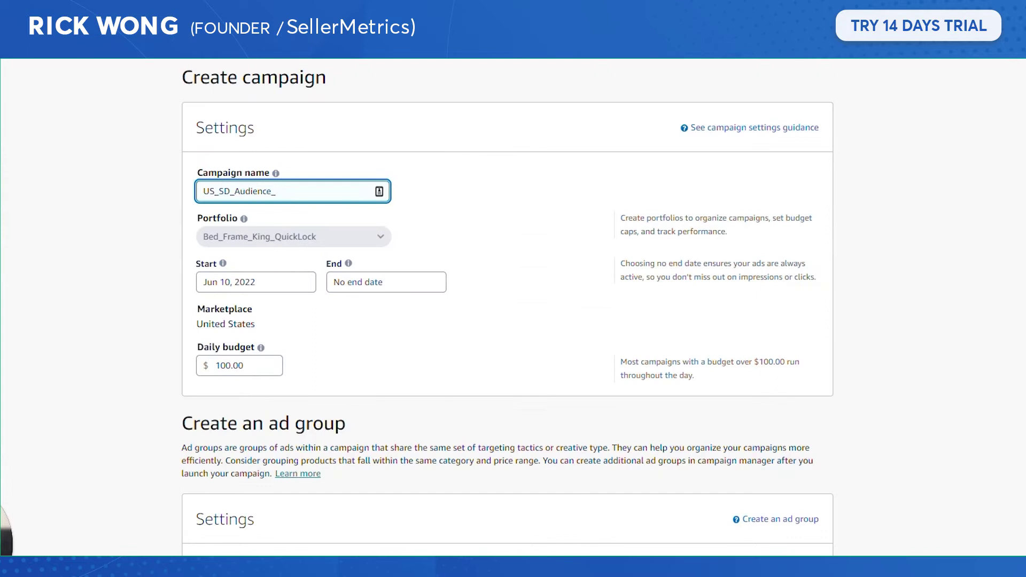
key(shift+Left)
key(shift+Left)
key(shift+Left)
key(shift+Left)
key(shift+Left)
key(shift+Left)
key(shift+Left)
key(shift+Left)
text(O)
text(_)
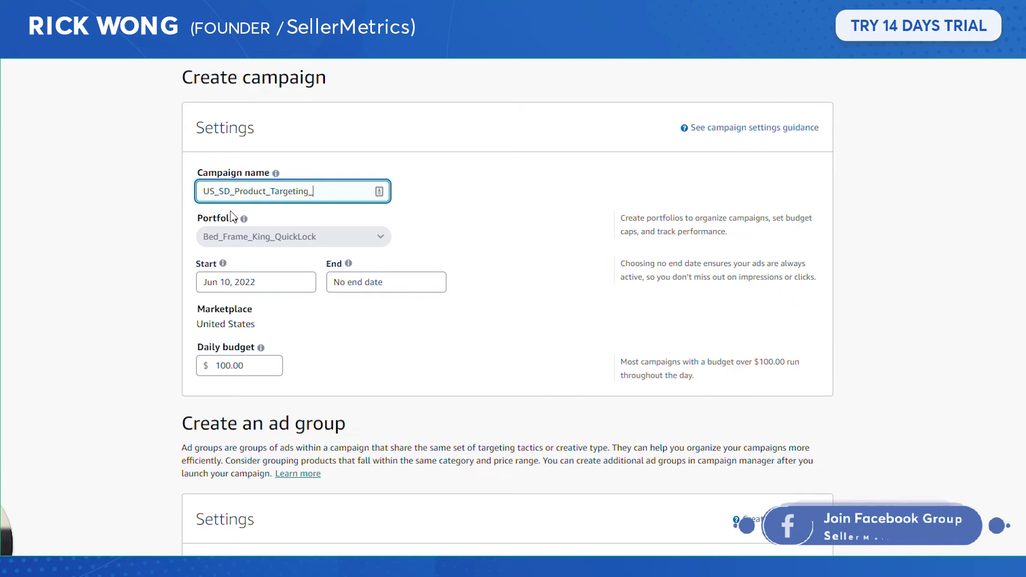
scroll(508, 321, down, 7)
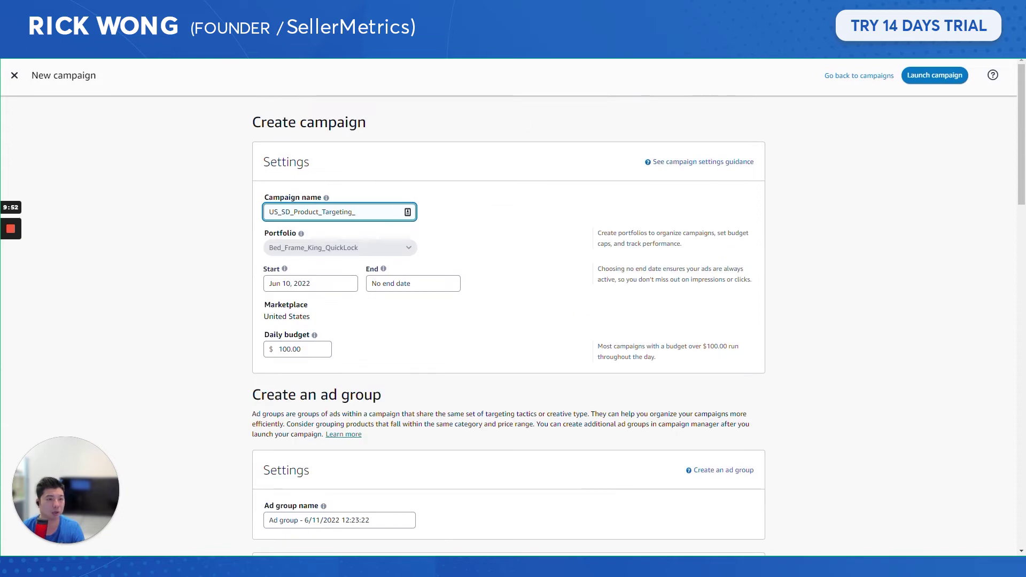
text(B08RX1QN8H)
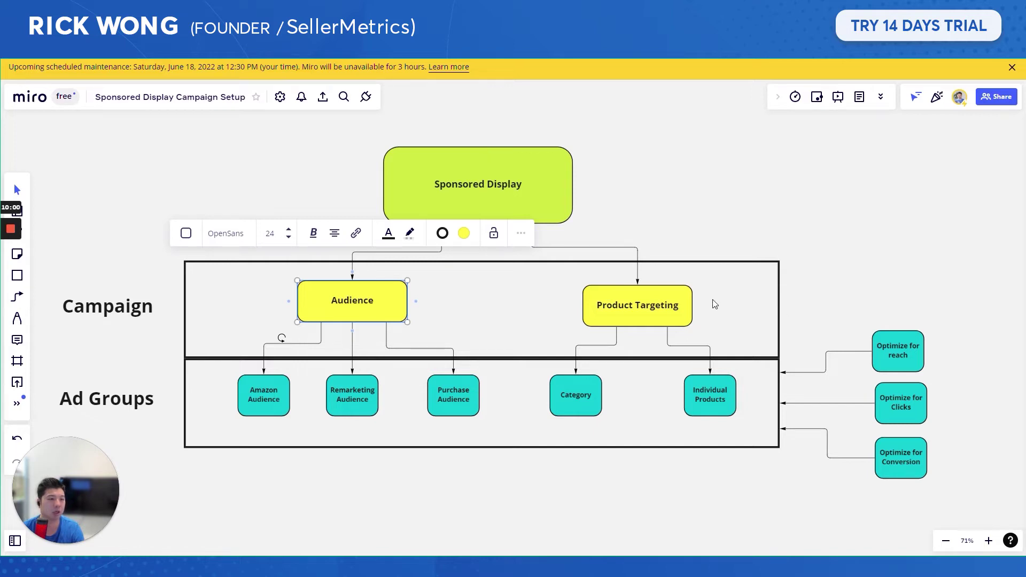
- Realign Product Targeting slightly left above Category and Individual Products, then select the daily budget amount
drag(640, 307, 677, 307)
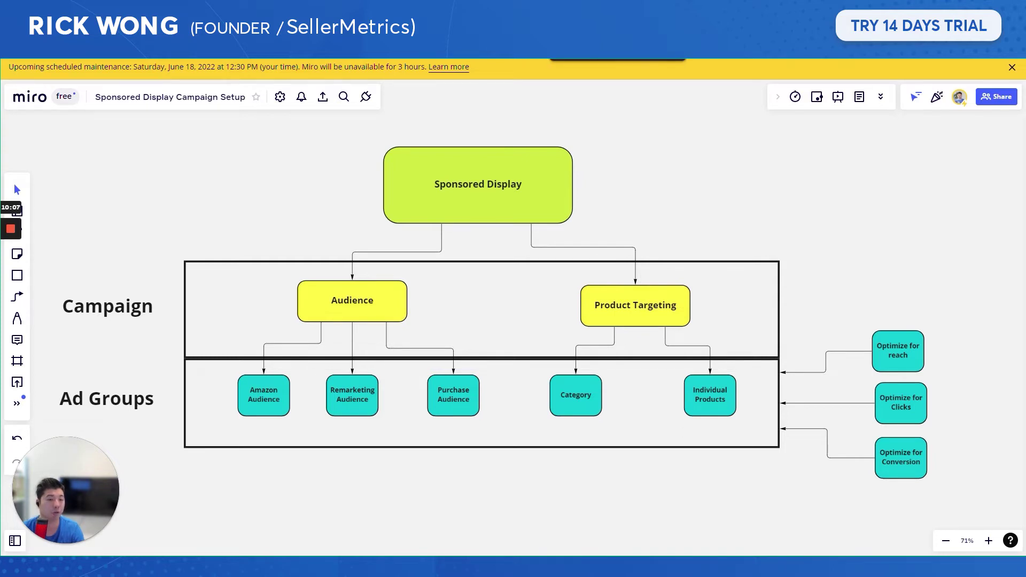
click(583, 406)
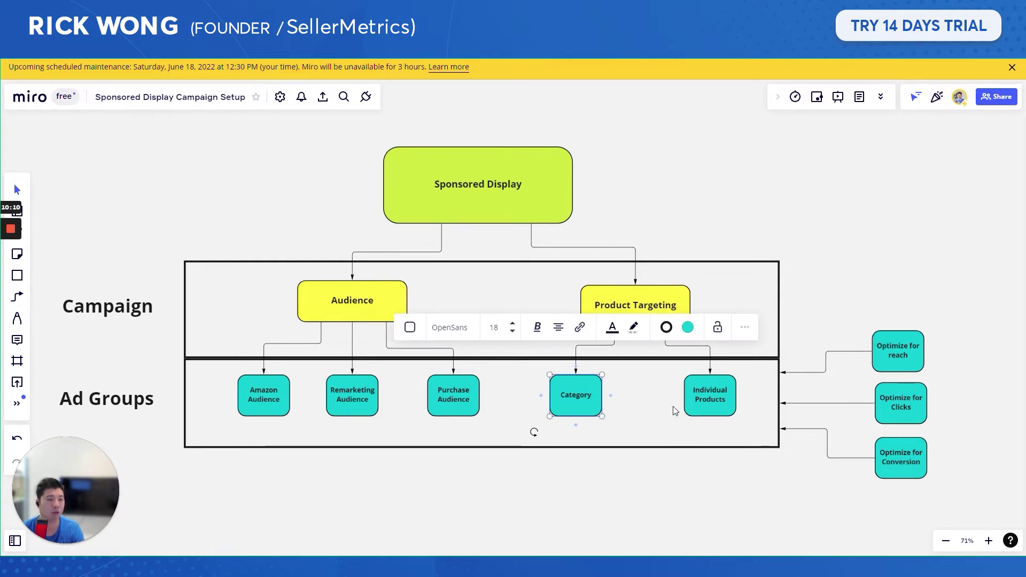
click(711, 400)
click(593, 409)
click(711, 400)
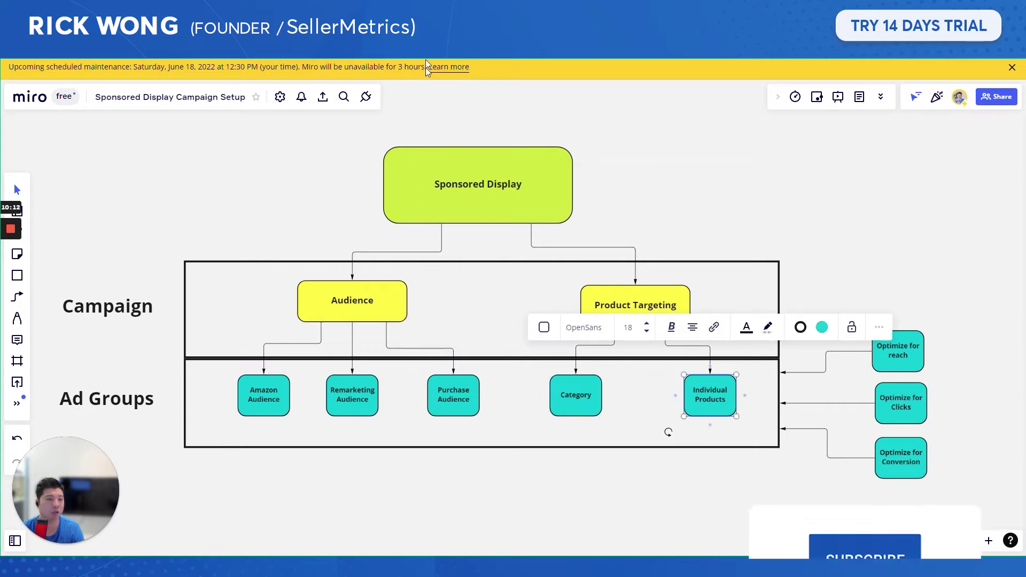
click(593, 409)
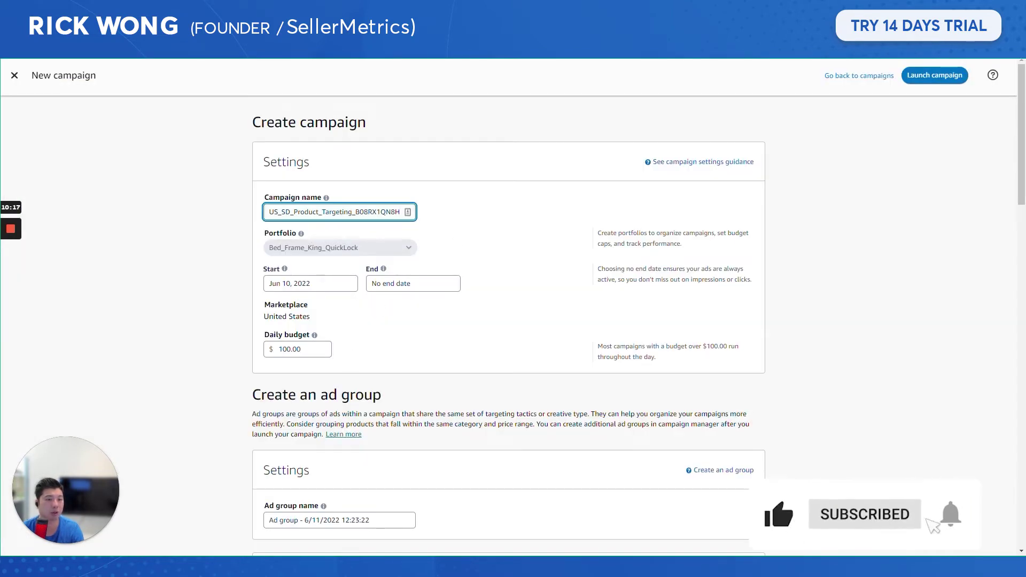
drag(321, 349, 260, 350)
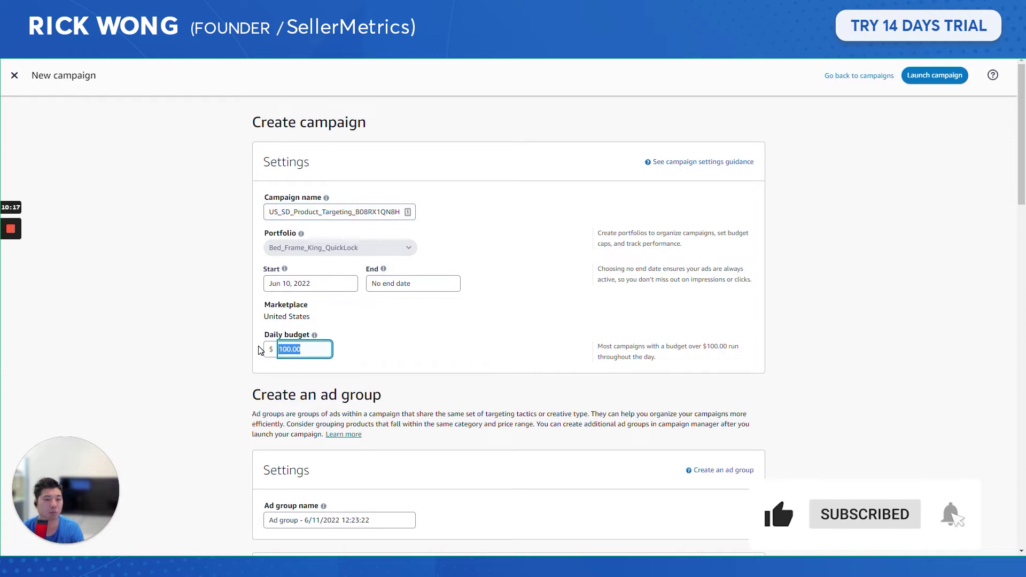
- Set the daily budget to $20.00
text(20)
click(516, 333)
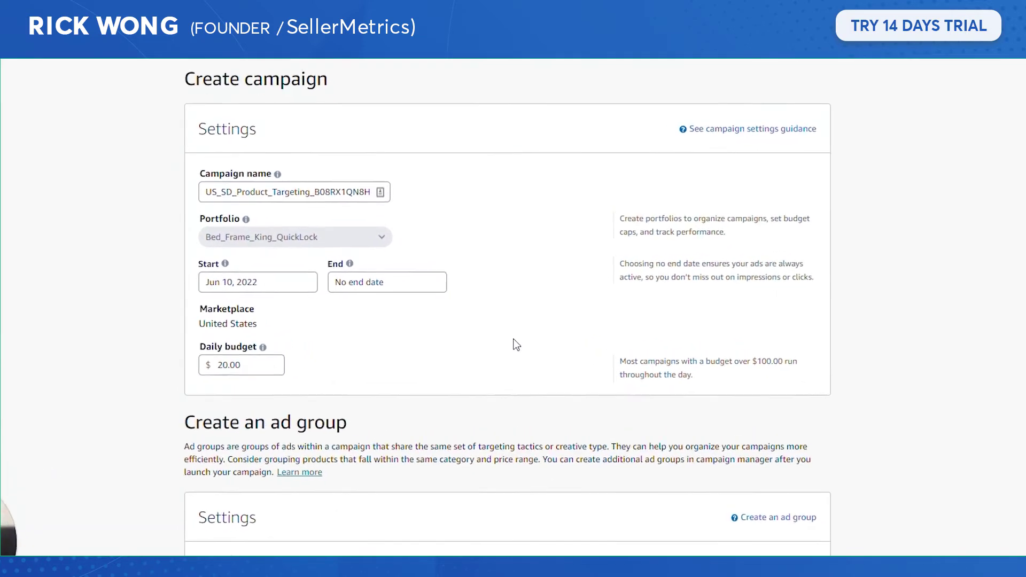
scroll(511, 347, down, 6)
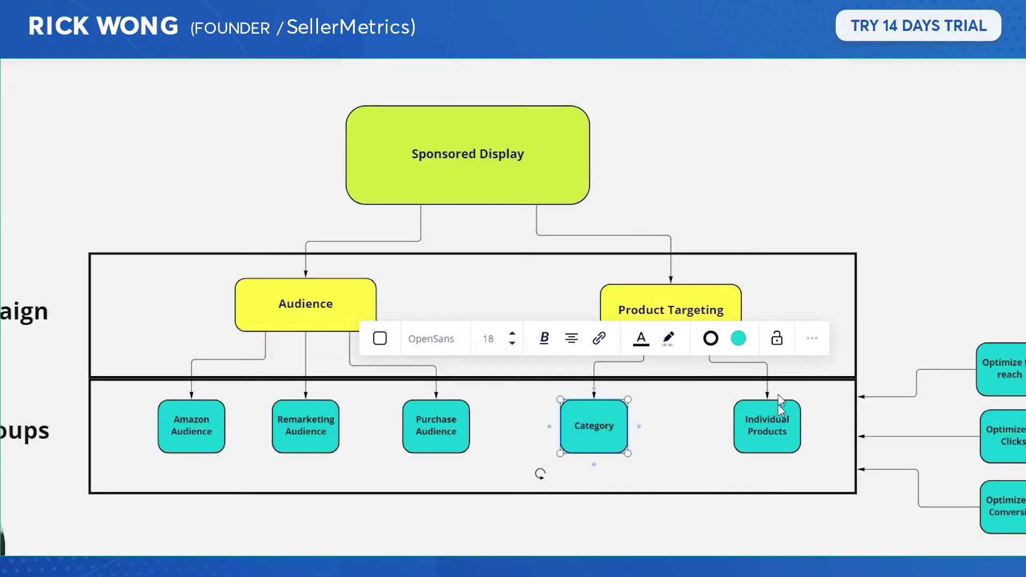
click(780, 423)
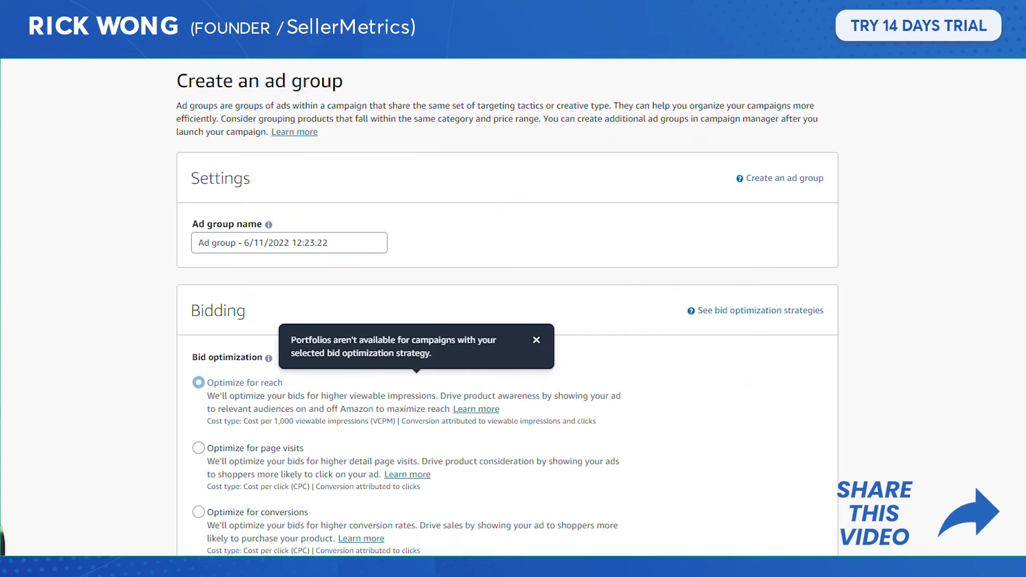
- Choose Product targeting and name the ad group 'Product targeting'
scroll(283, 476, down, 3)
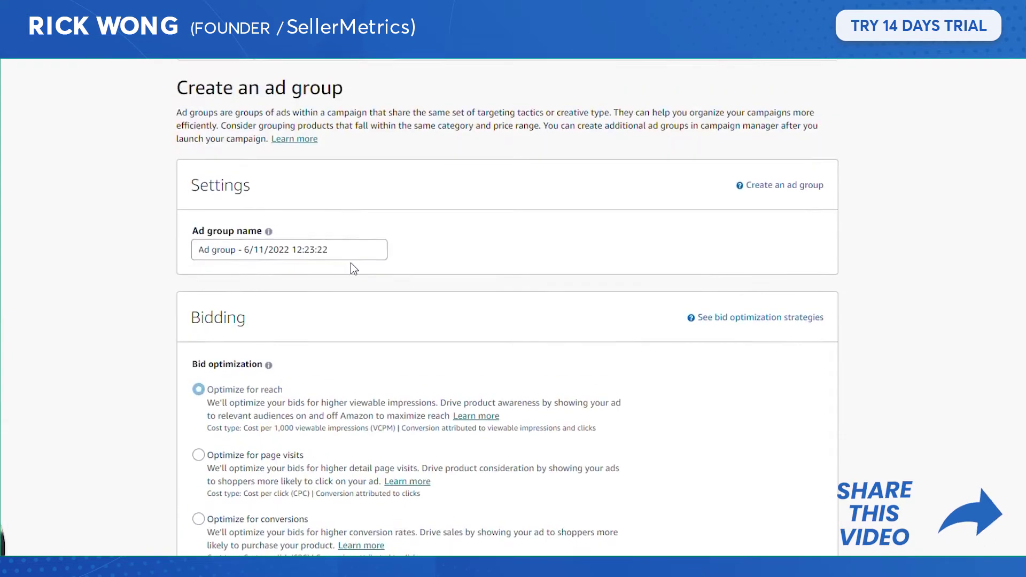
scroll(355, 266, up, 2)
scroll(362, 355, down, 15)
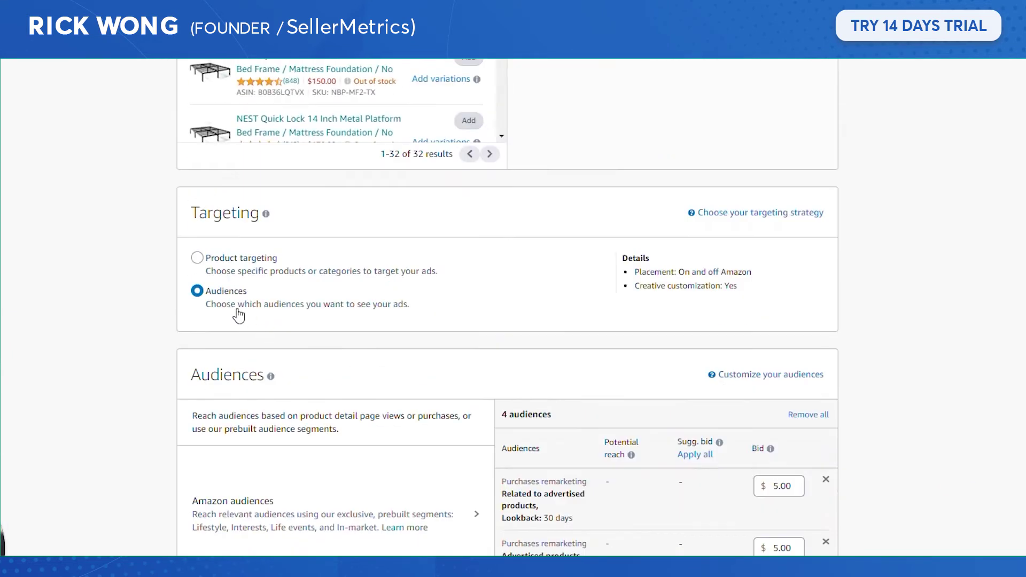
click(252, 259)
drag(278, 282, 213, 284)
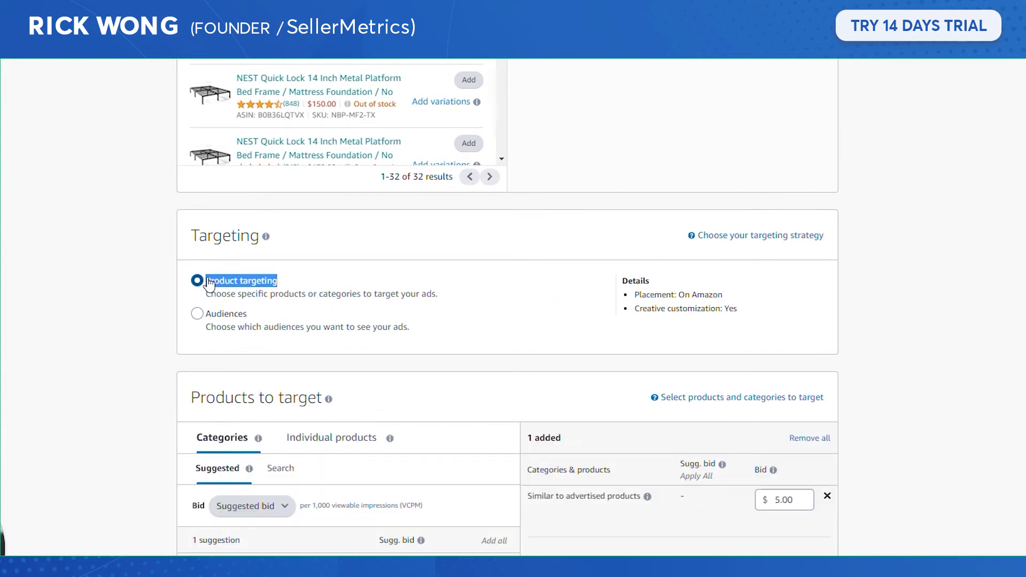
scroll(326, 210, up, 10)
click(289, 196)
key(ctrl+a)
text(Product targeting)
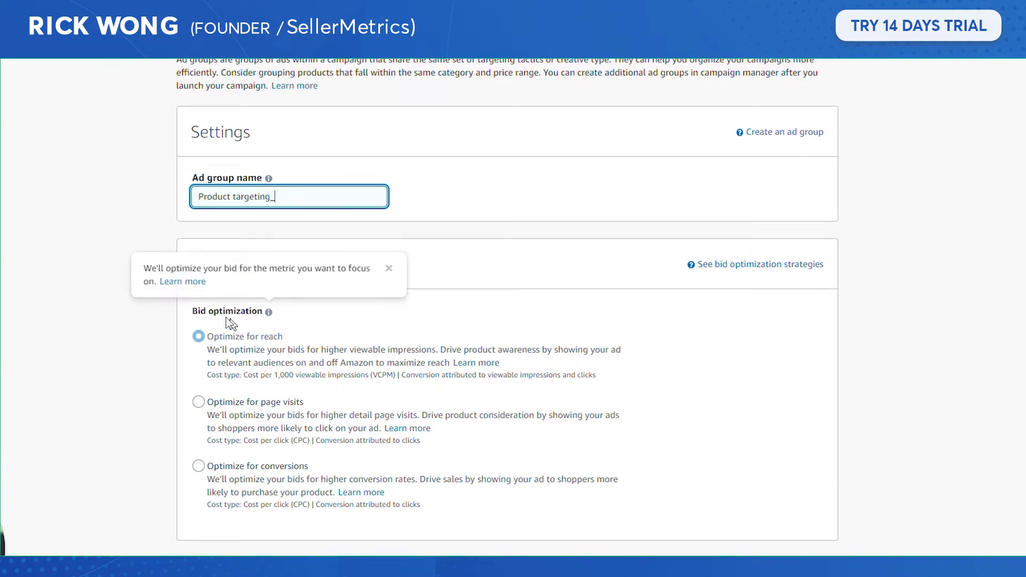
- Set bid optimization to Optimize for page visits
click(198, 336)
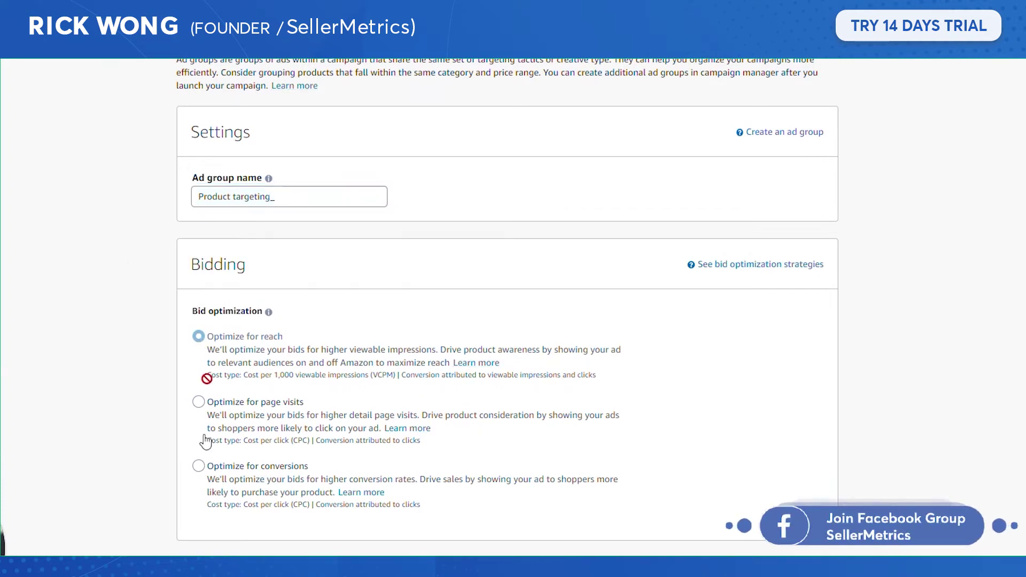
click(199, 401)
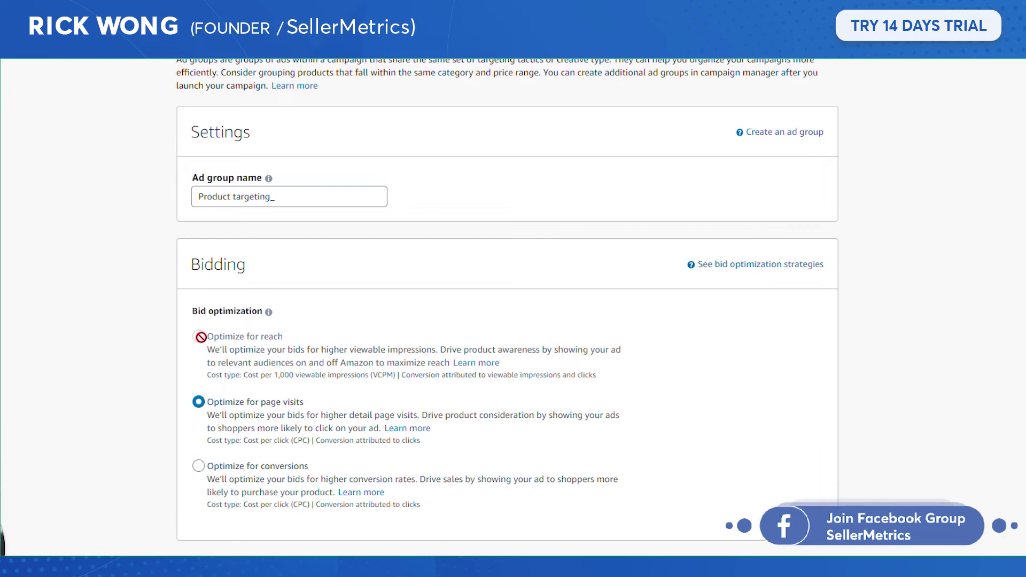
scroll(241, 393, down, 10)
scroll(244, 390, up, 4)
scroll(244, 390, up, 6)
click(198, 397)
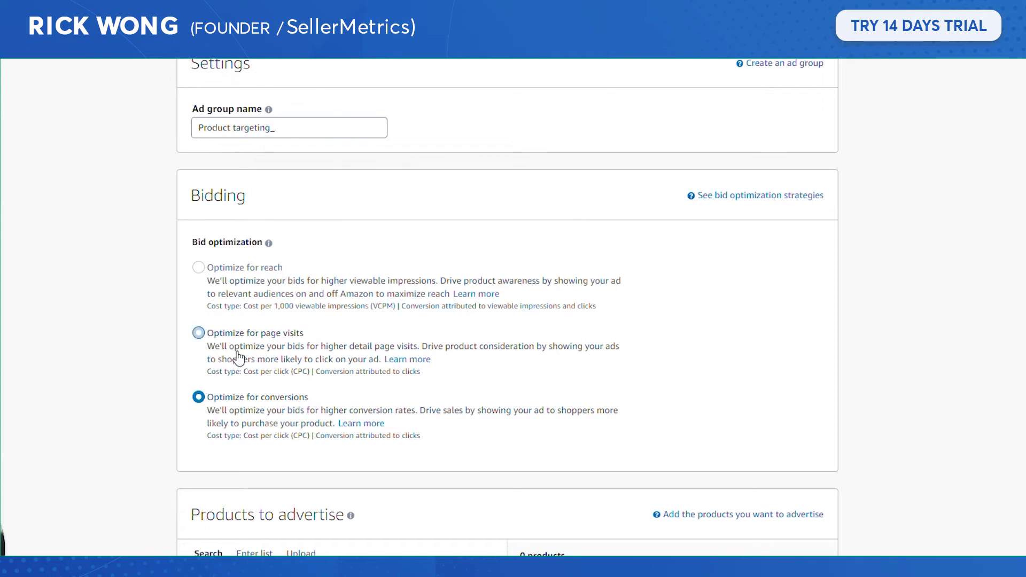
click(224, 337)
- Append '_OFV' to the ad group name, making it Product targeting_OFV
click(327, 135)
text(_OFV)
click(478, 162)
scroll(478, 163, down, 5)
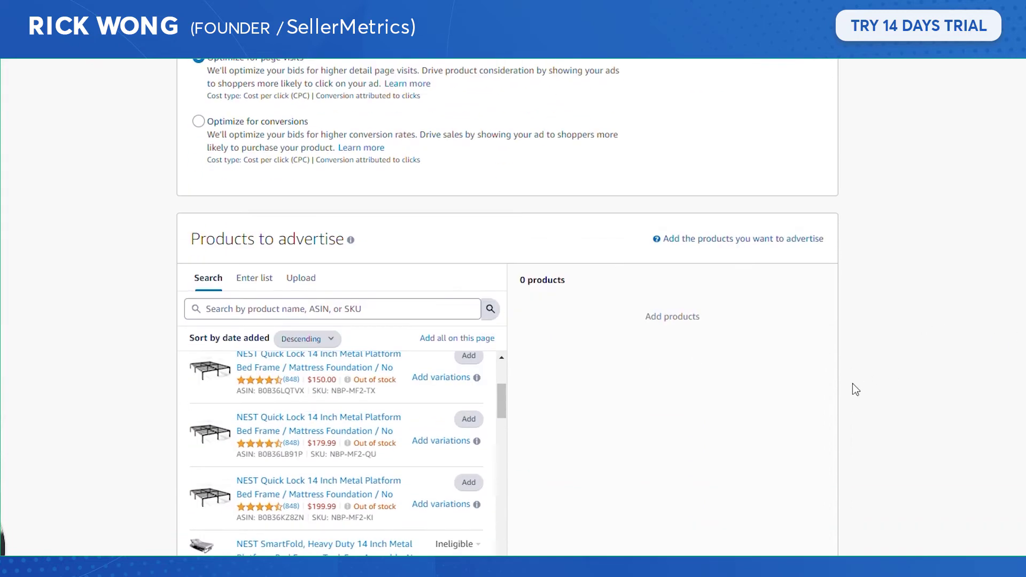
- Search ASIN B08RX1QN8H and add the bed frame as the advertised product
click(332, 307)
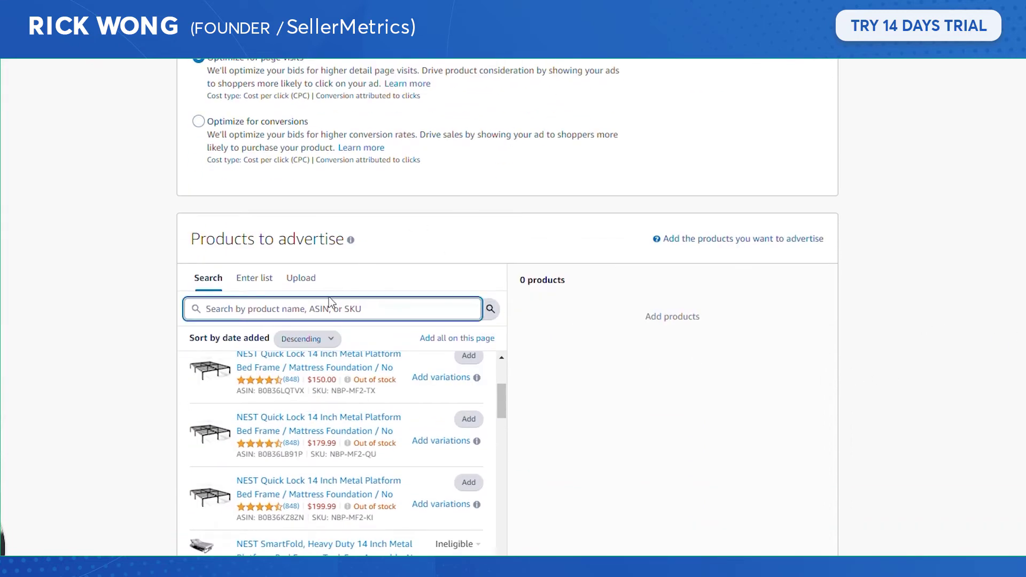
text(B08RX1QN8H)
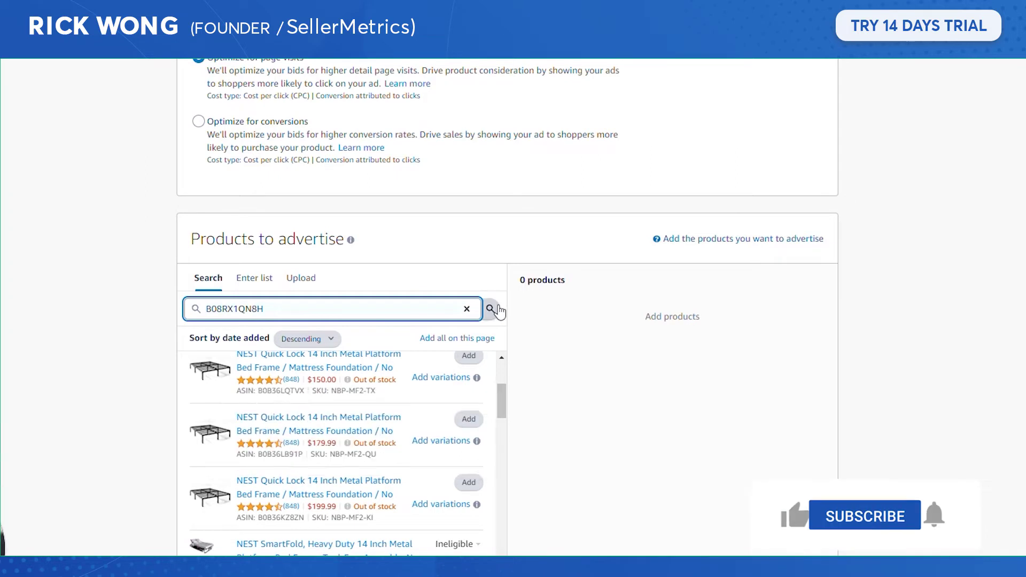
click(491, 310)
click(476, 430)
scroll(181, 213, down, 10)
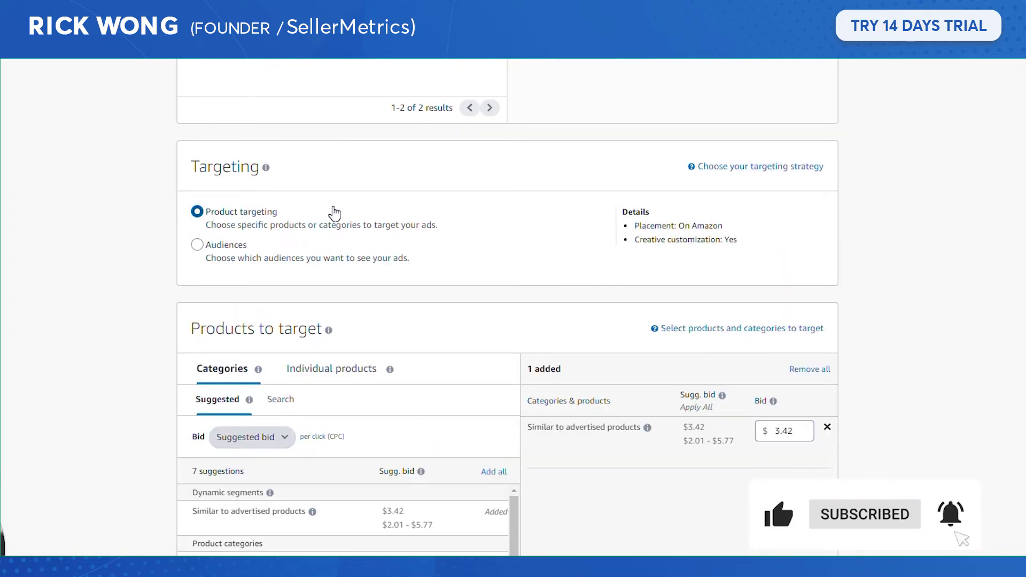
- Switch to individual-product targeting and rename the ad group to Individual_Products_OFV
click(327, 376)
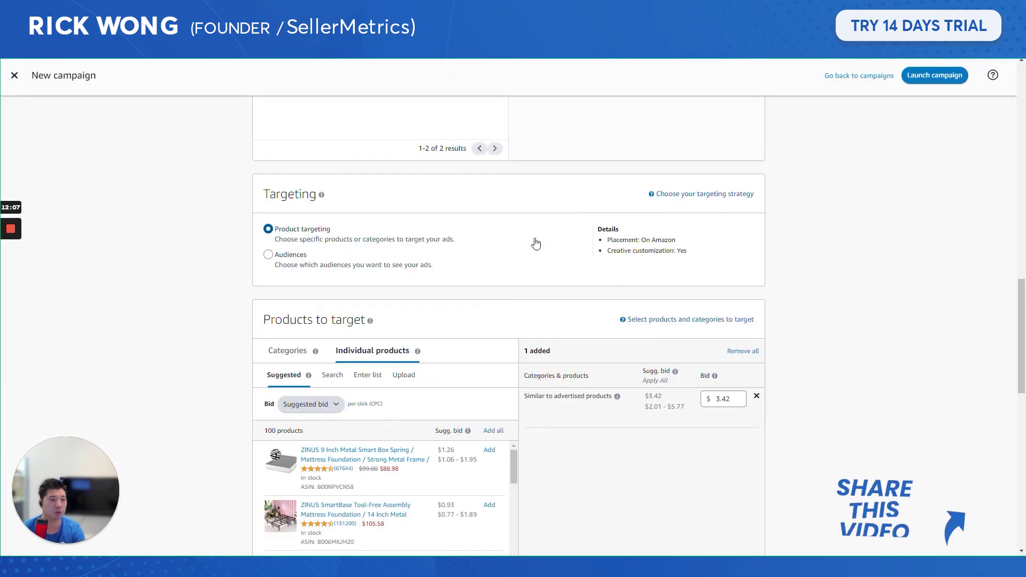
scroll(508, 305, up, 3)
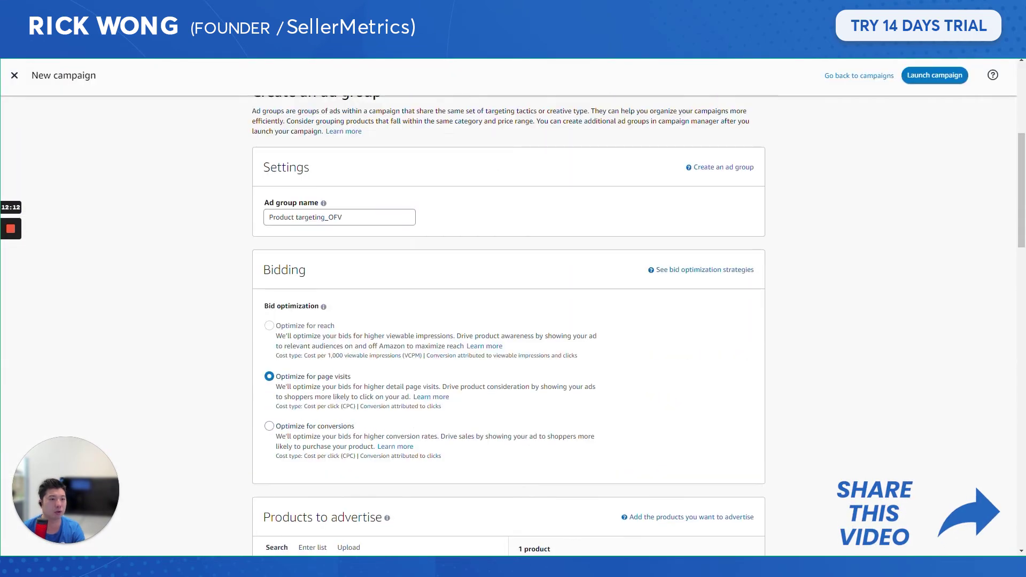
drag(325, 217, 222, 222)
scroll(334, 174, up, 5)
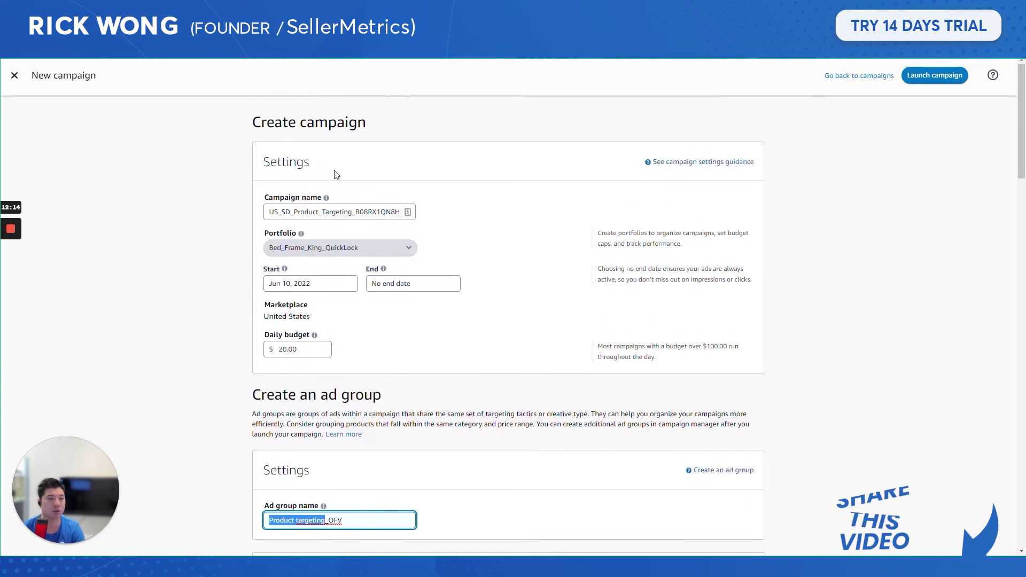
scroll(442, 251, down, 5)
text(Indivual_Products)
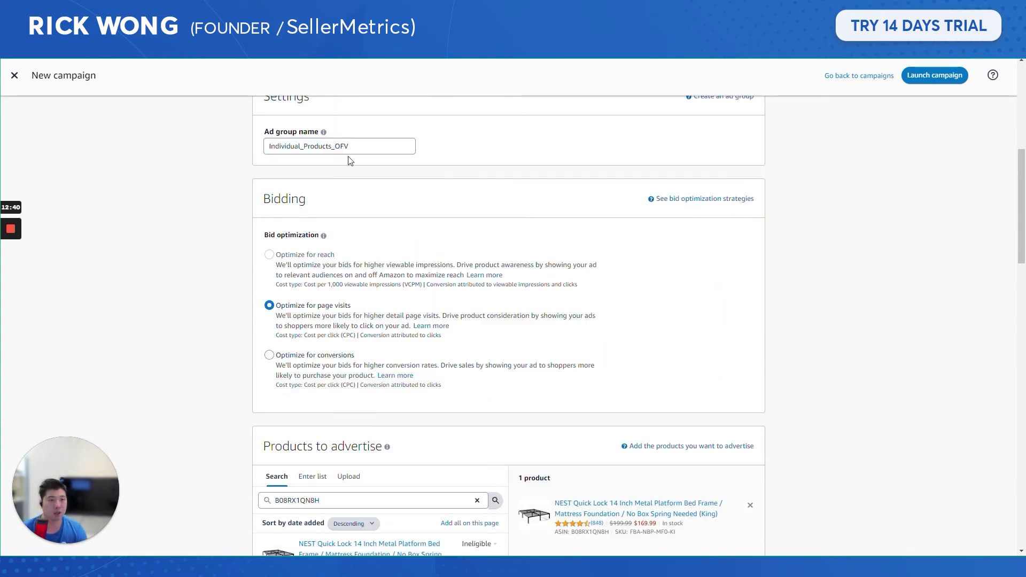
click(348, 146)
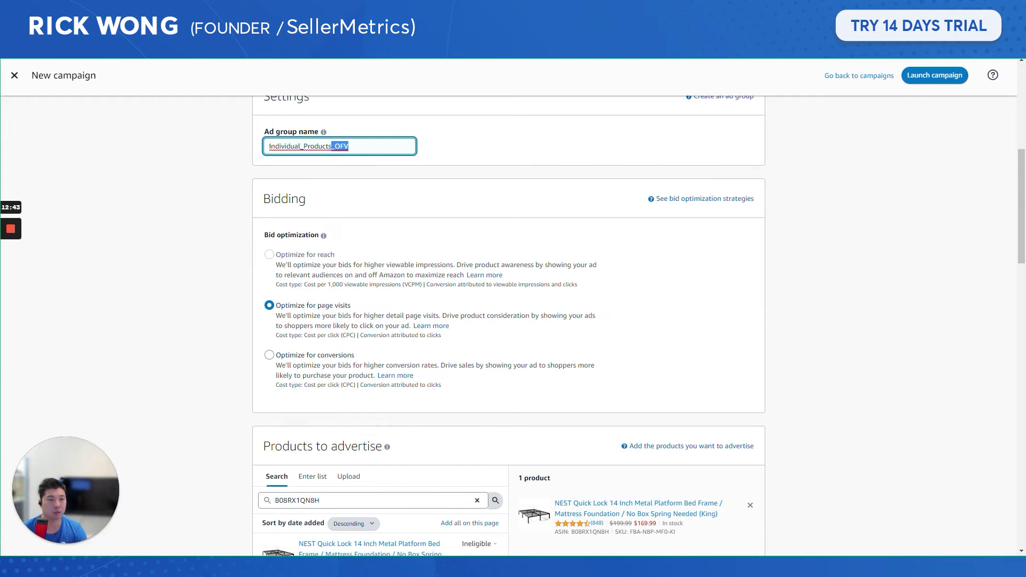
click(442, 148)
- Remove the default Similar to advertised products target
scroll(446, 146, down, 5)
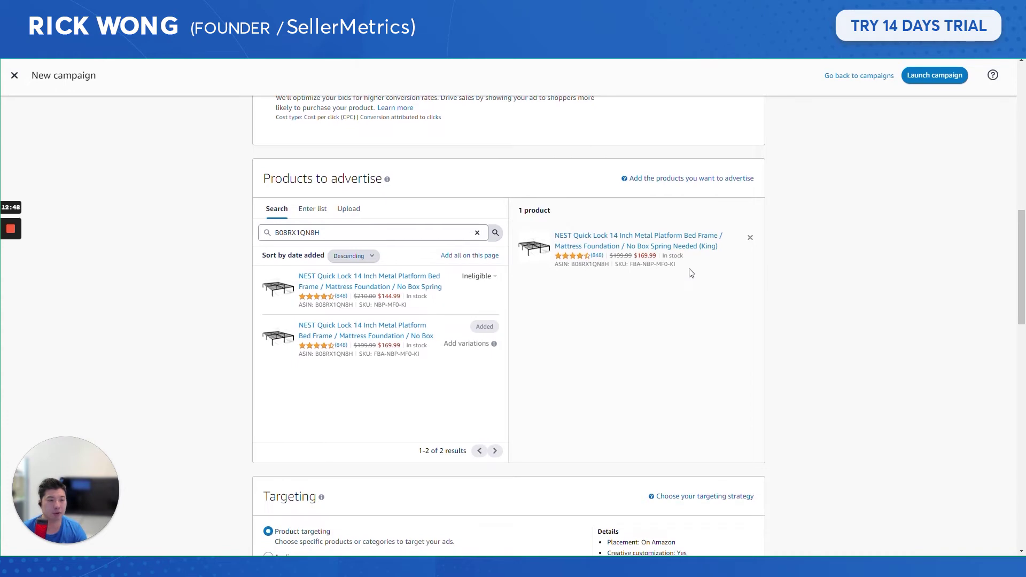
scroll(689, 274, down, 6)
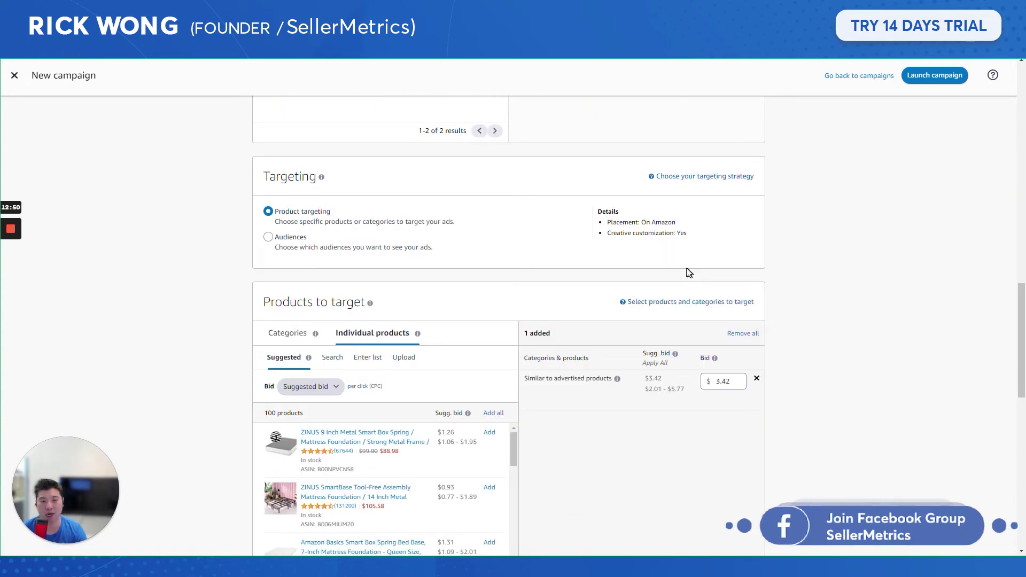
scroll(675, 266, down, 2)
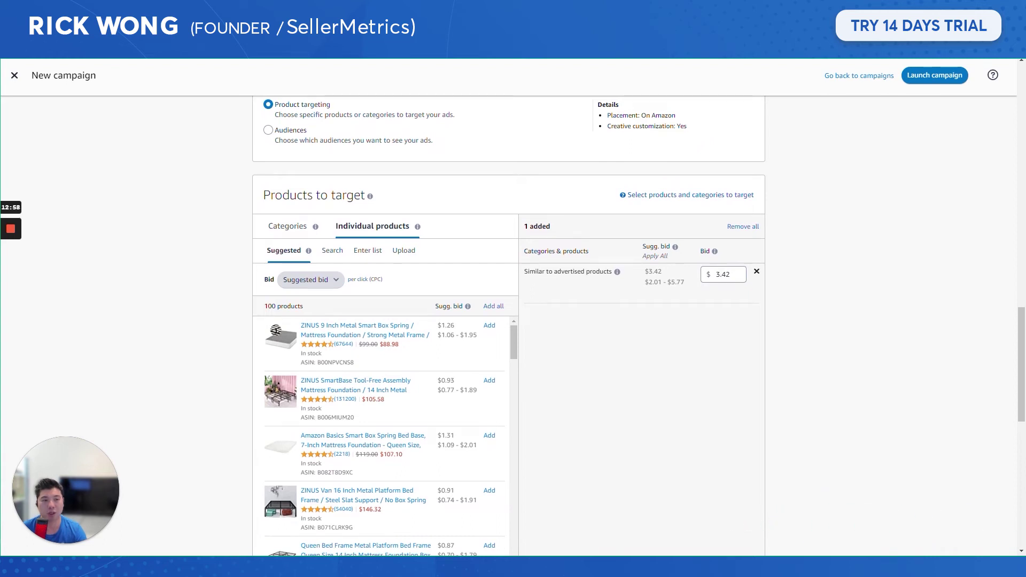
click(757, 274)
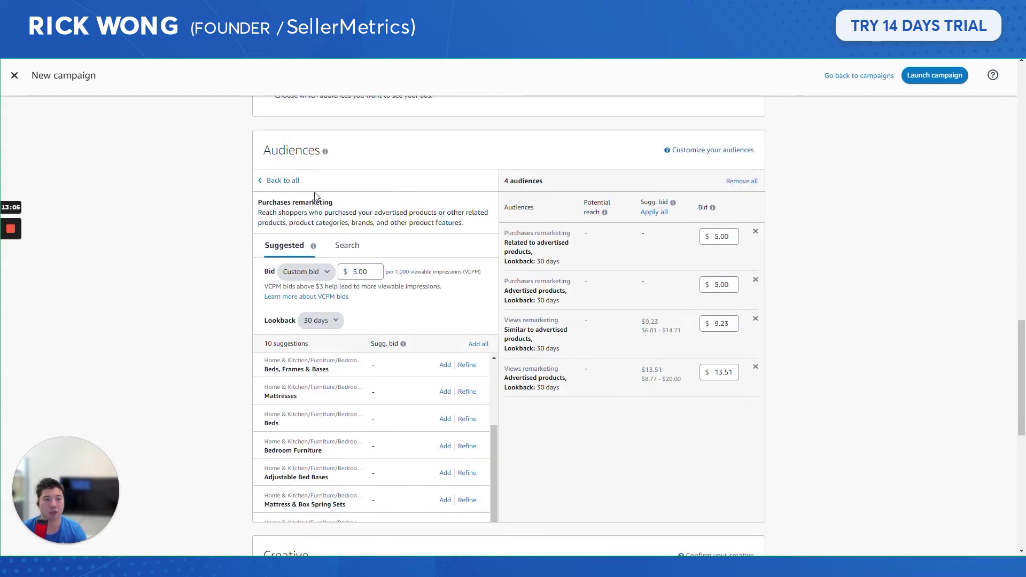
- Check the Sponsored Display audiences help page, then return to the campaign's individual-product search
key(ctrl+Tab)
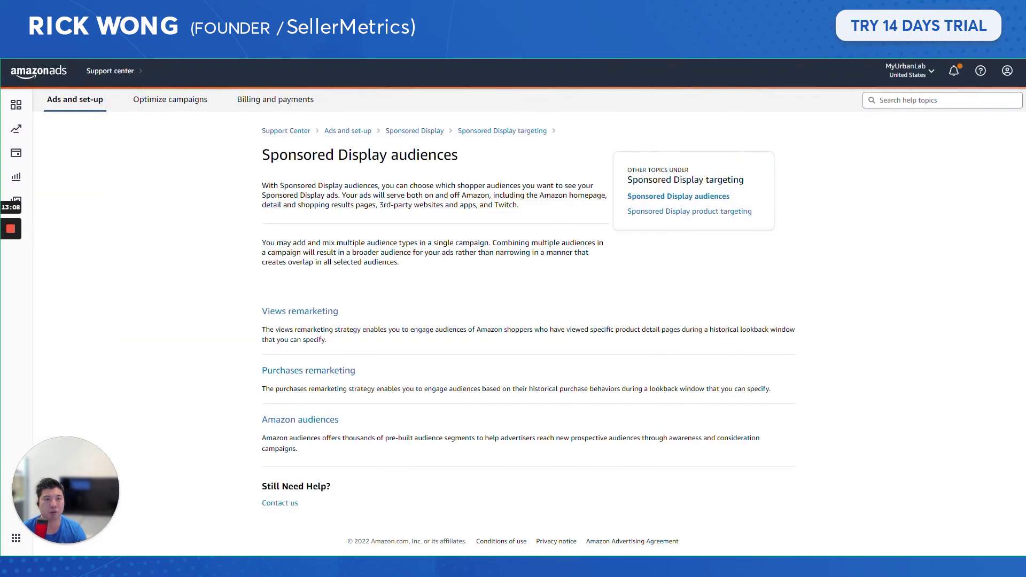
key(ctrl+shift+Tab)
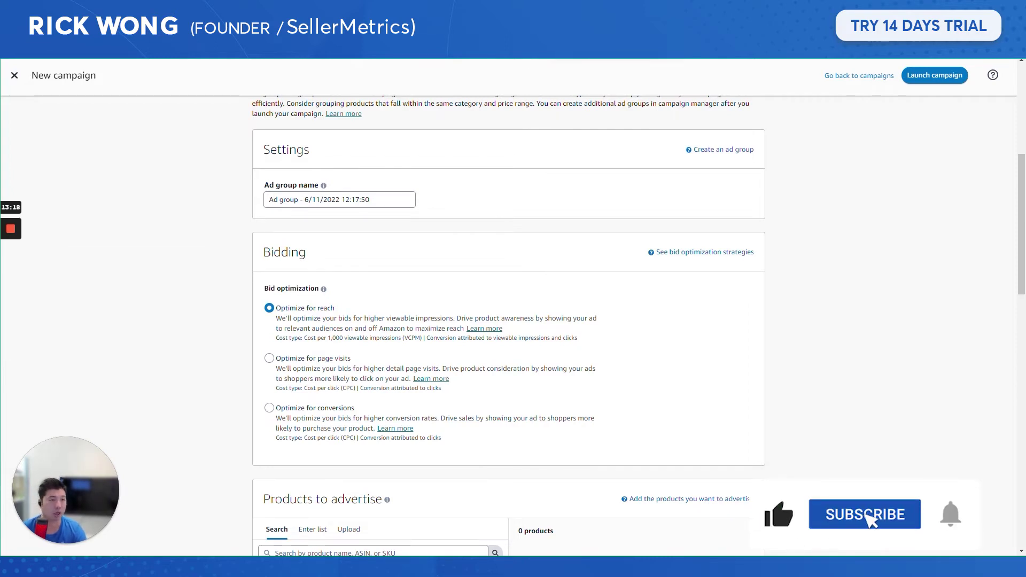
scroll(504, 295, down, 4)
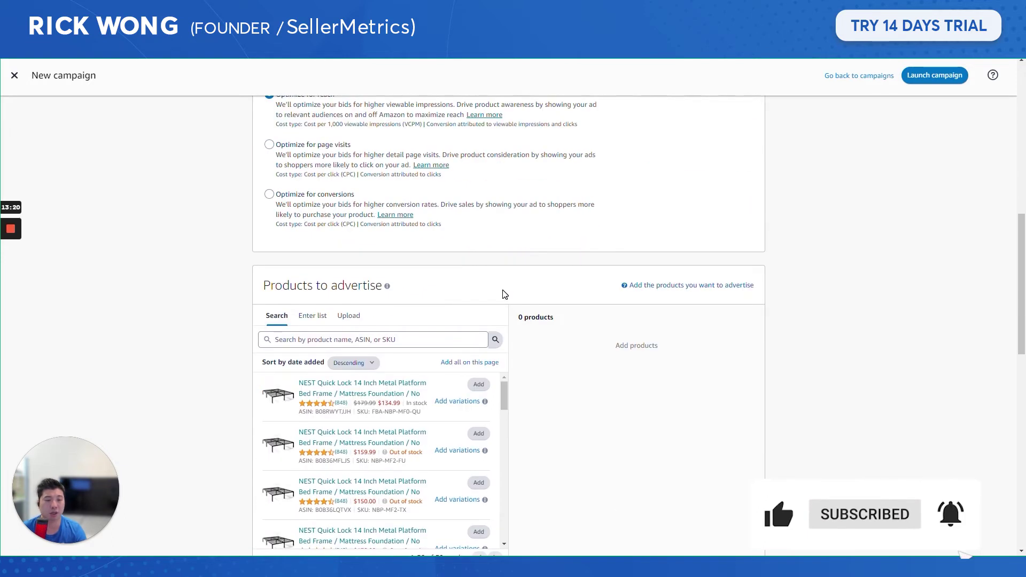
scroll(504, 294, down, 4)
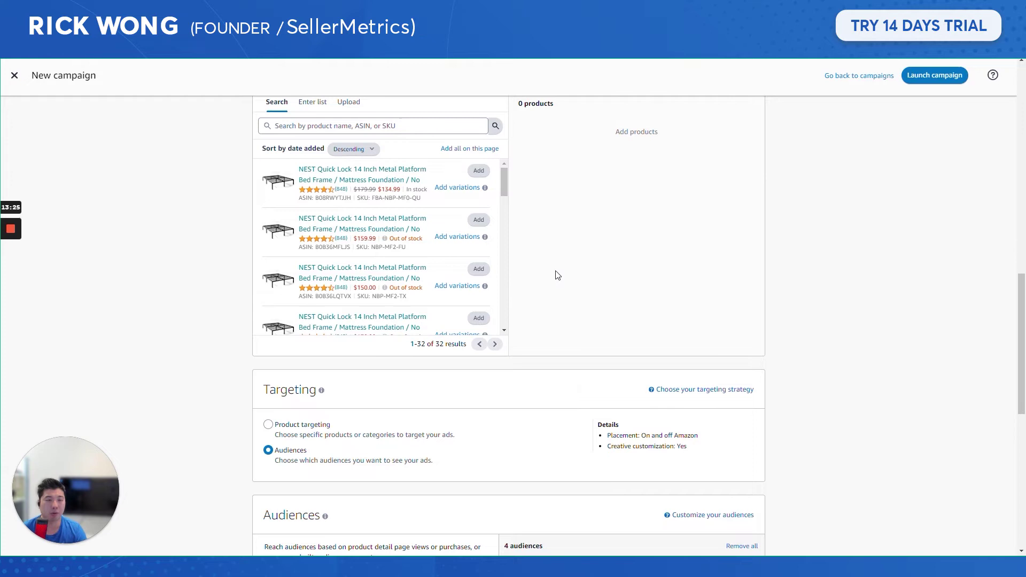
scroll(320, 262, up, 1)
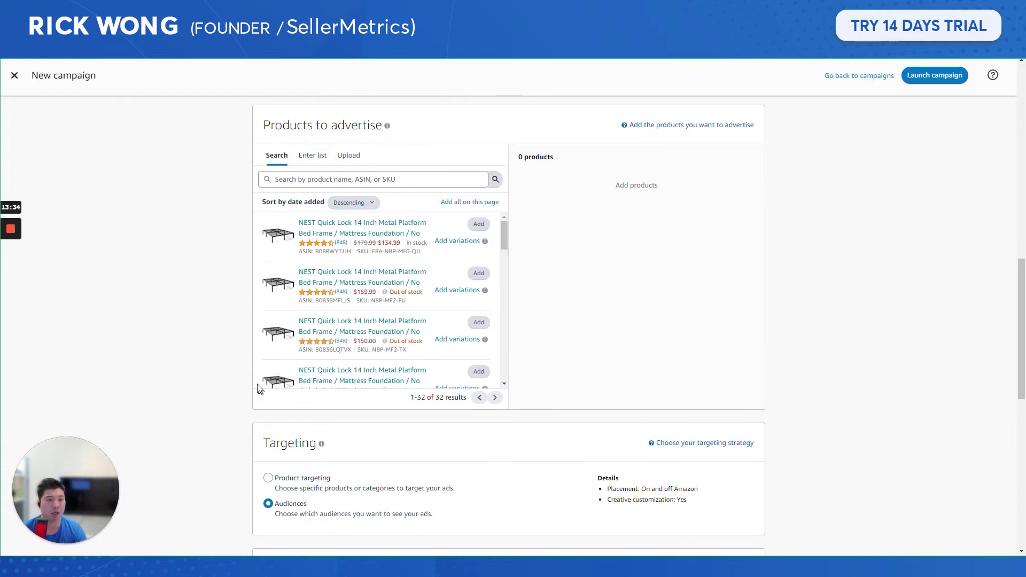
scroll(344, 495, up, 15)
triple_click(321, 103)
scroll(508, 321, down, 20)
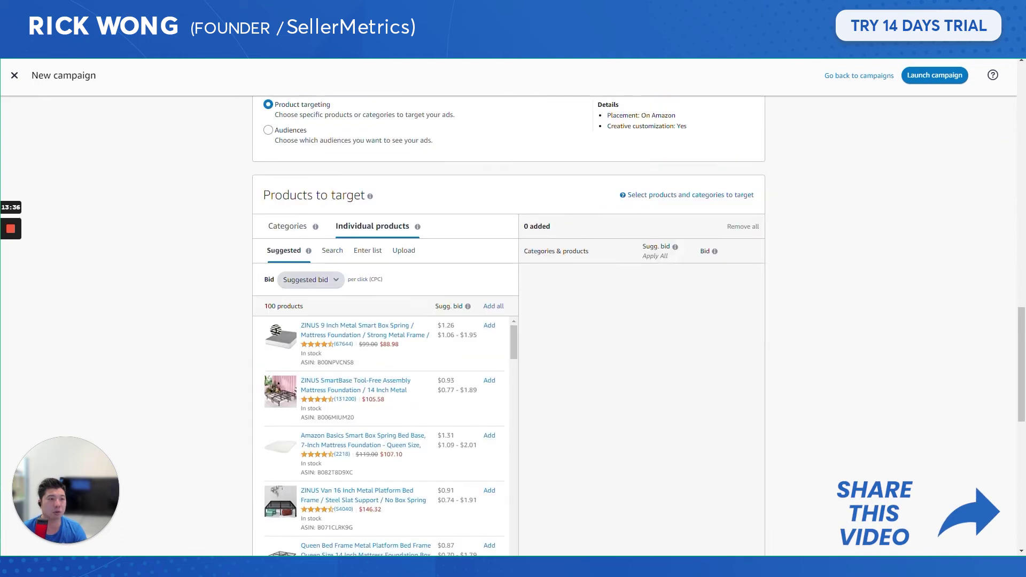
scroll(508, 241, down, 3)
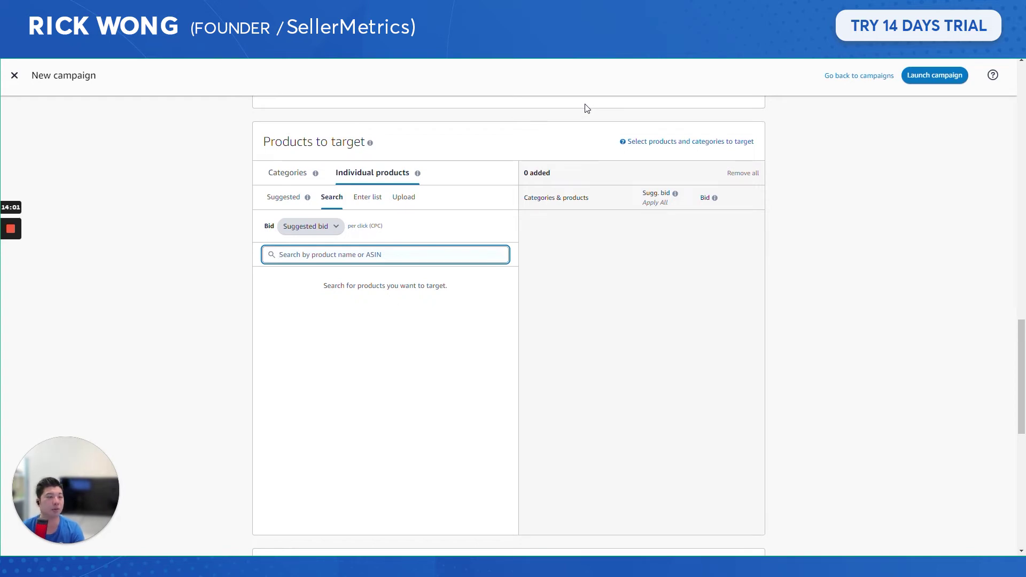
- Search 'King Metal Bed Frame' and add the first result, LIJQCI, OmiNight, YITAHOME, Leigh and Hillsdale frames as targets
text(King Metral)
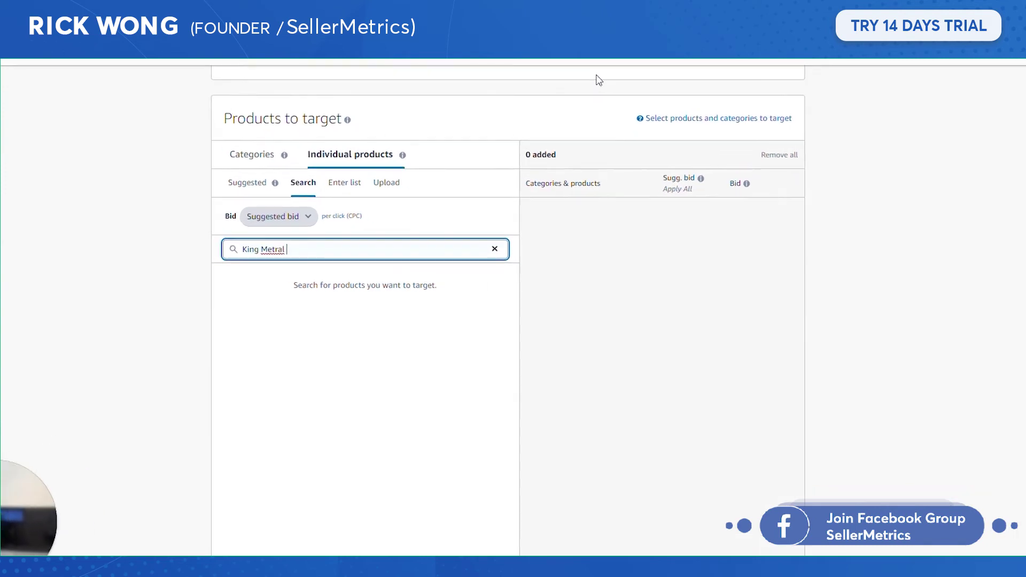
key(BackSpace)
key(BackSpace)
key(BackSpace)
key(BackSpace)
text(al Bed Frame)
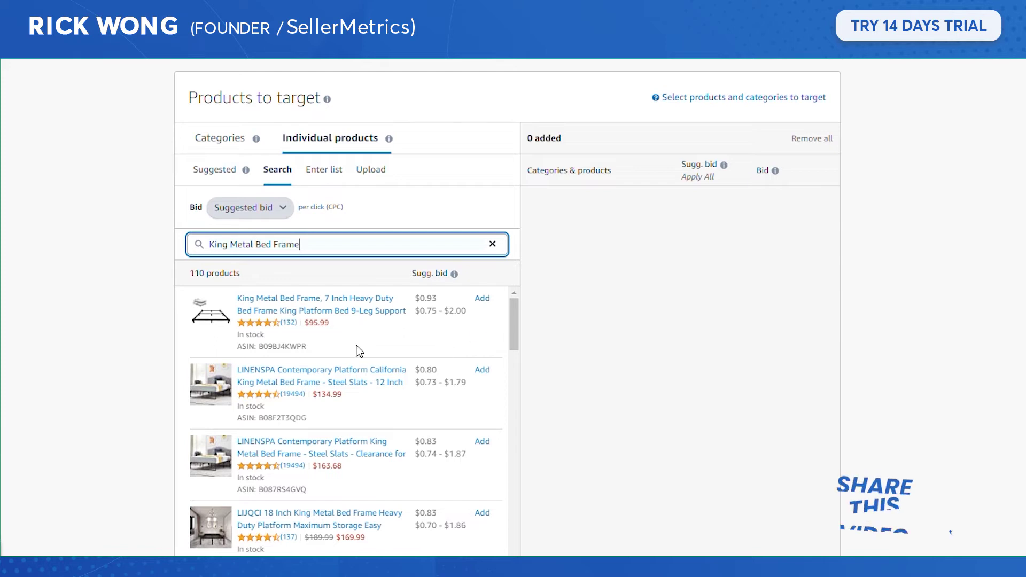
click(482, 300)
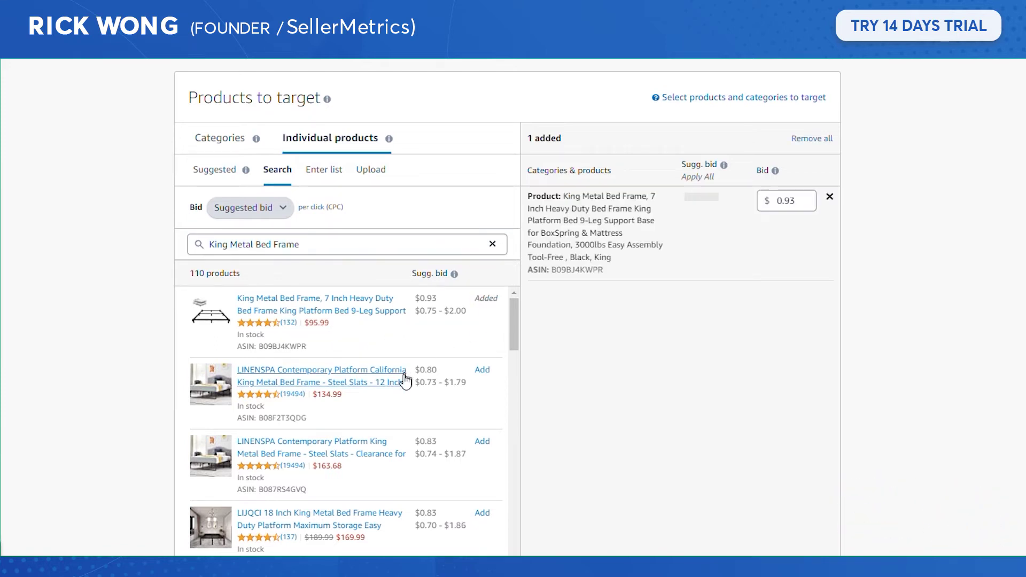
scroll(407, 431, down, 1)
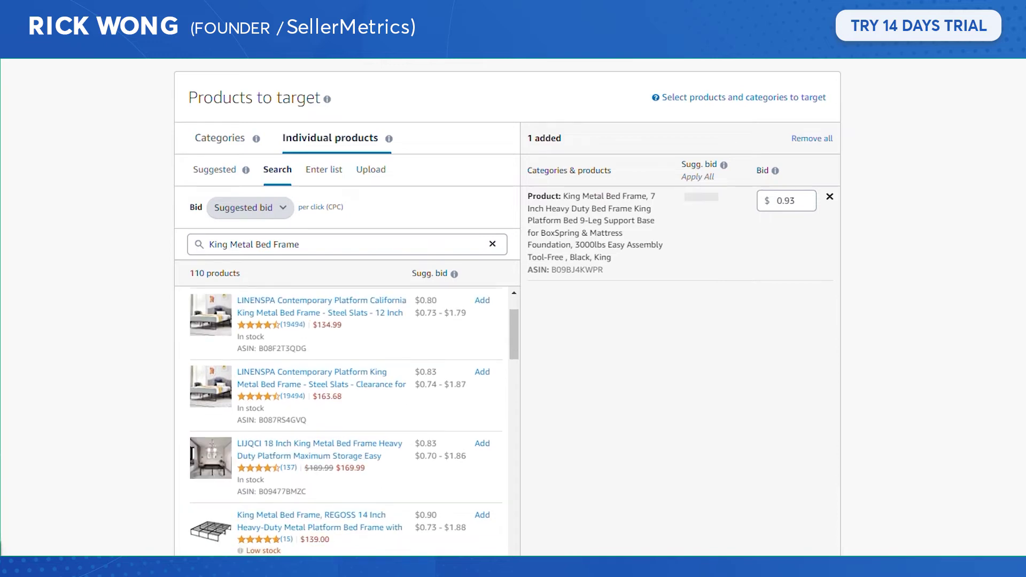
click(484, 445)
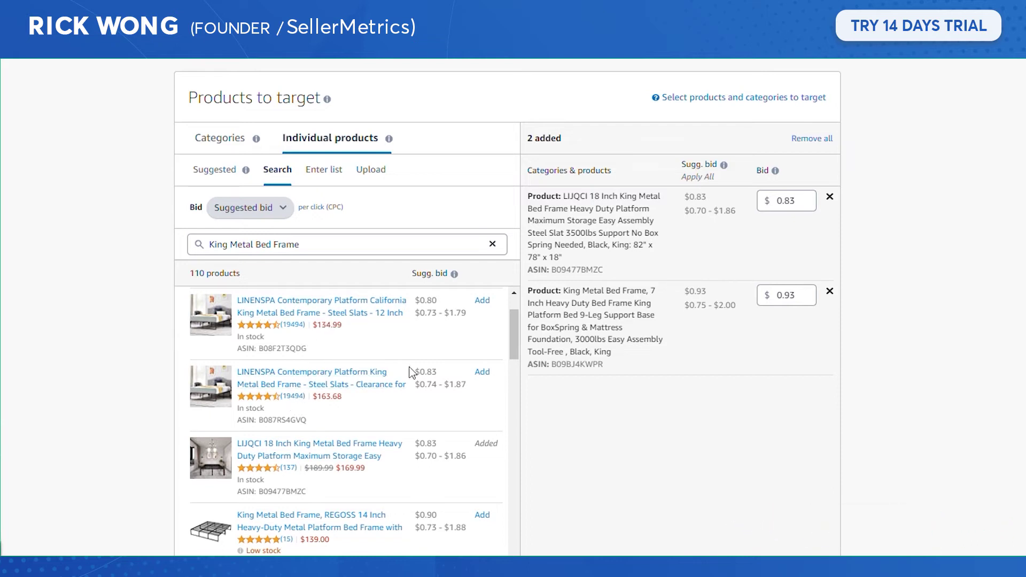
scroll(466, 406, down, 3)
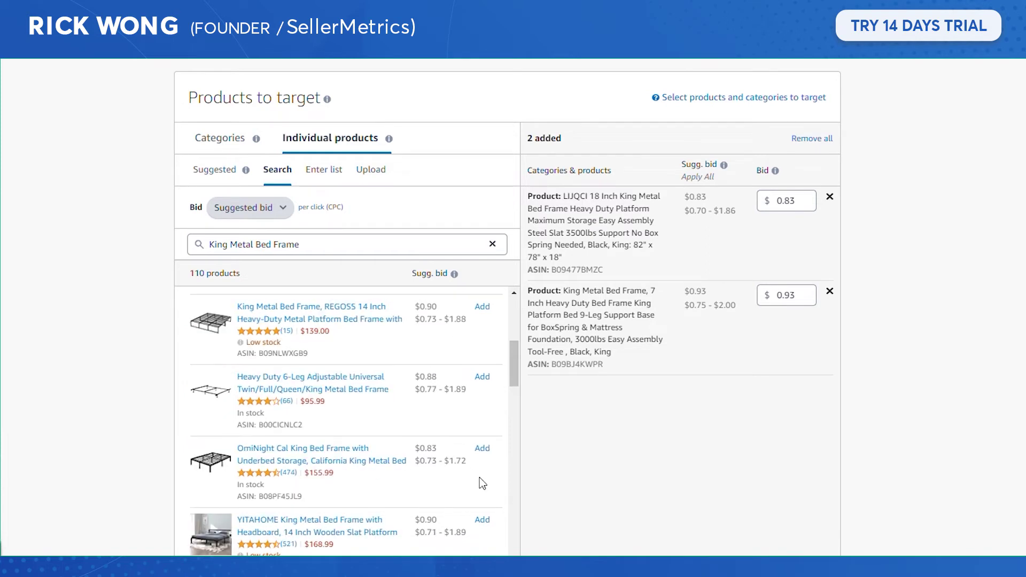
click(481, 451)
scroll(478, 412, down, 2)
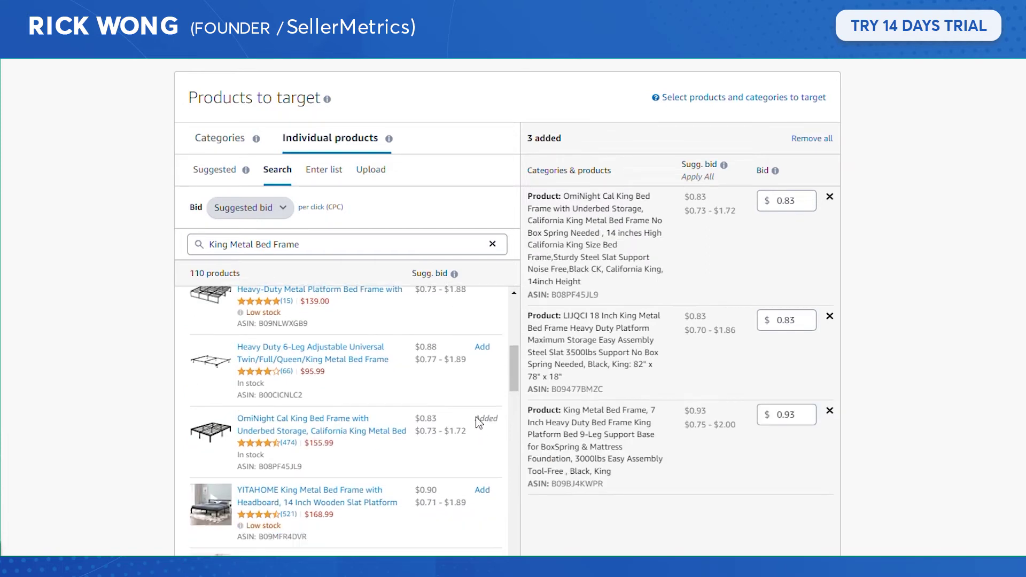
click(481, 382)
scroll(477, 438, down, 1)
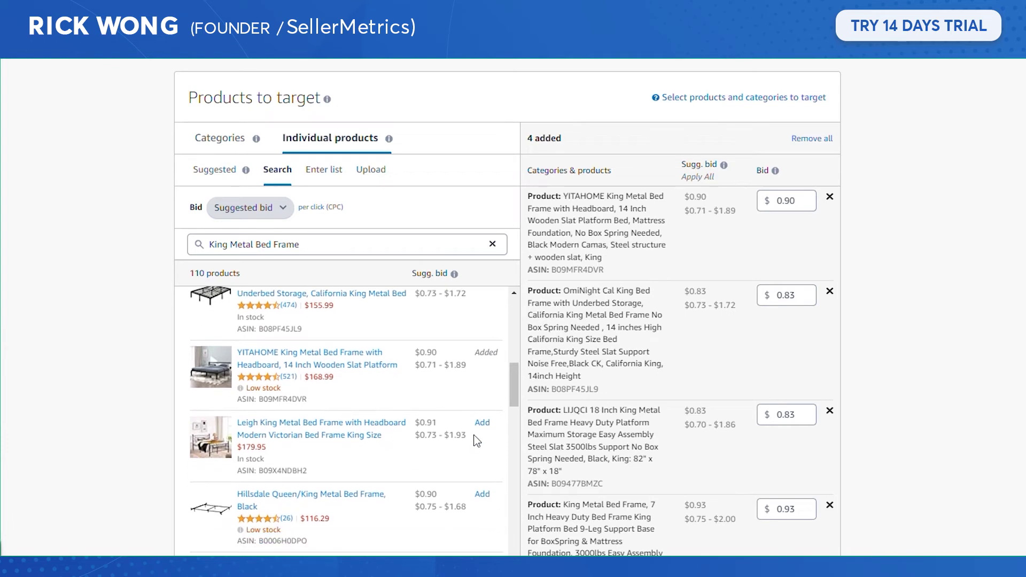
click(482, 383)
scroll(489, 498, down, 2)
click(482, 315)
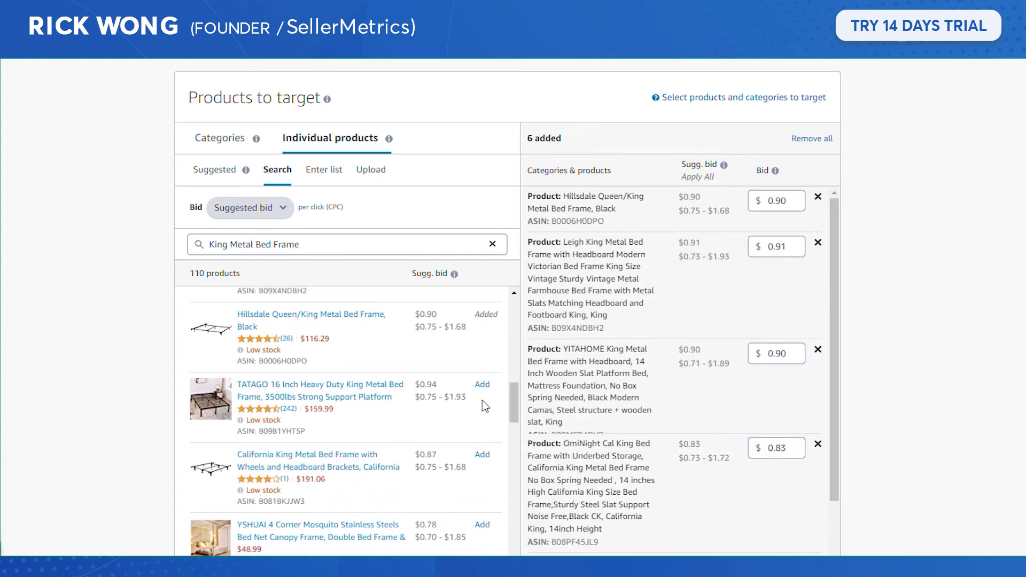
- Add the TATAGO 16 Inch, California King, BOWERY HILL, Soft Sleeper and both GXP frames as targets
click(482, 385)
scroll(480, 374, down, 2)
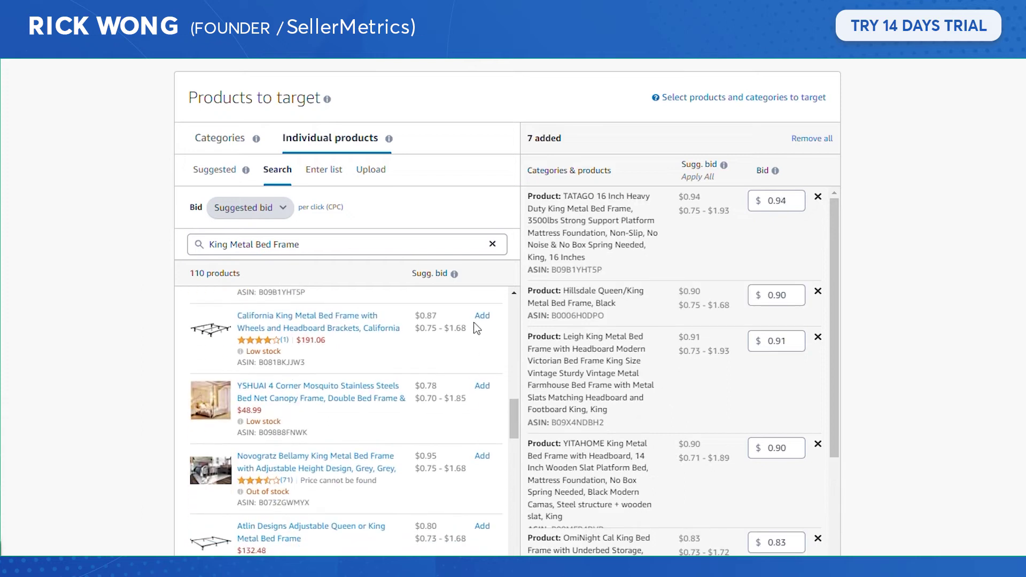
click(481, 316)
scroll(481, 455, down, 1)
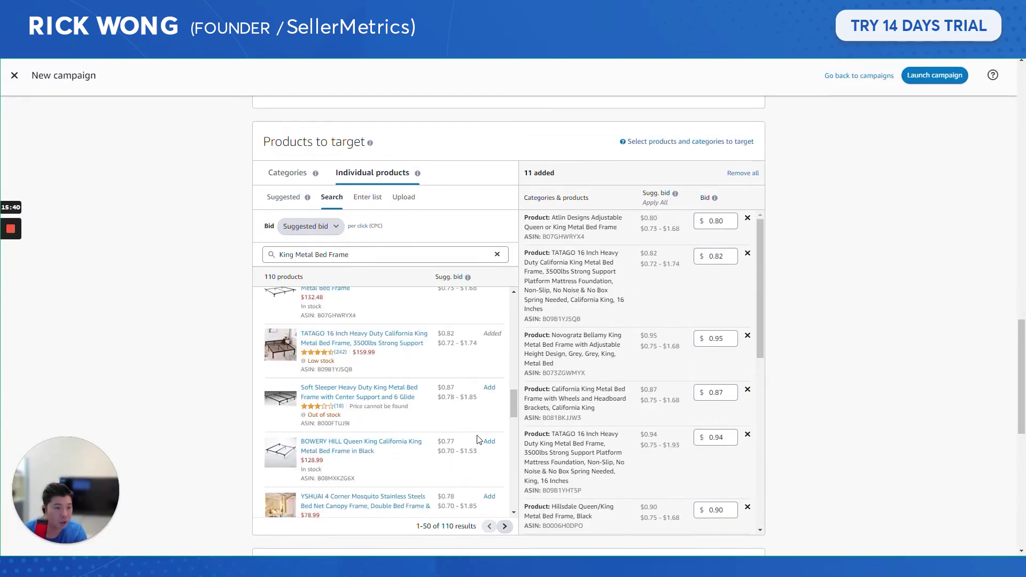
scroll(487, 406, down, 3)
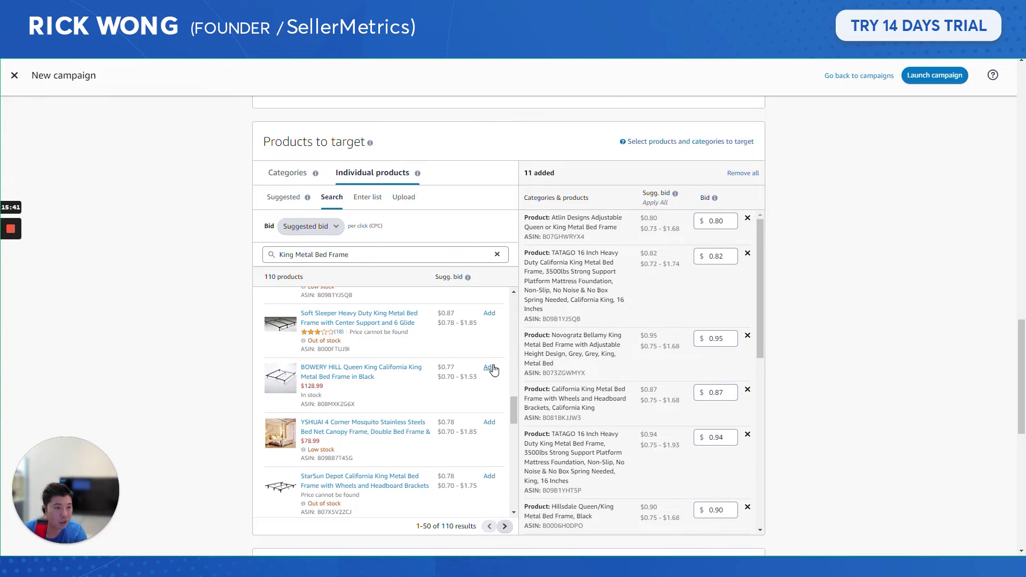
click(489, 368)
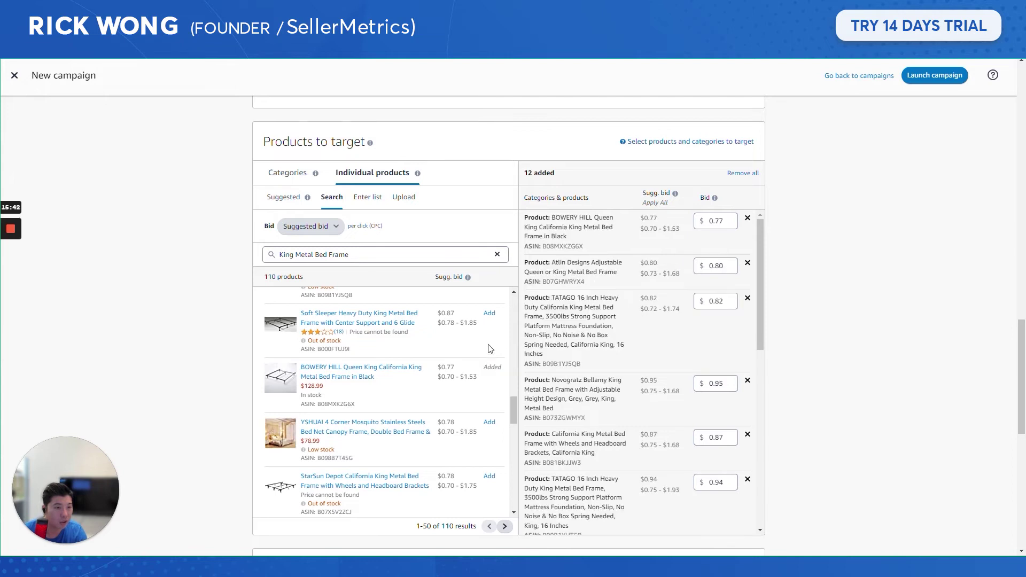
click(490, 315)
scroll(476, 375, down, 3)
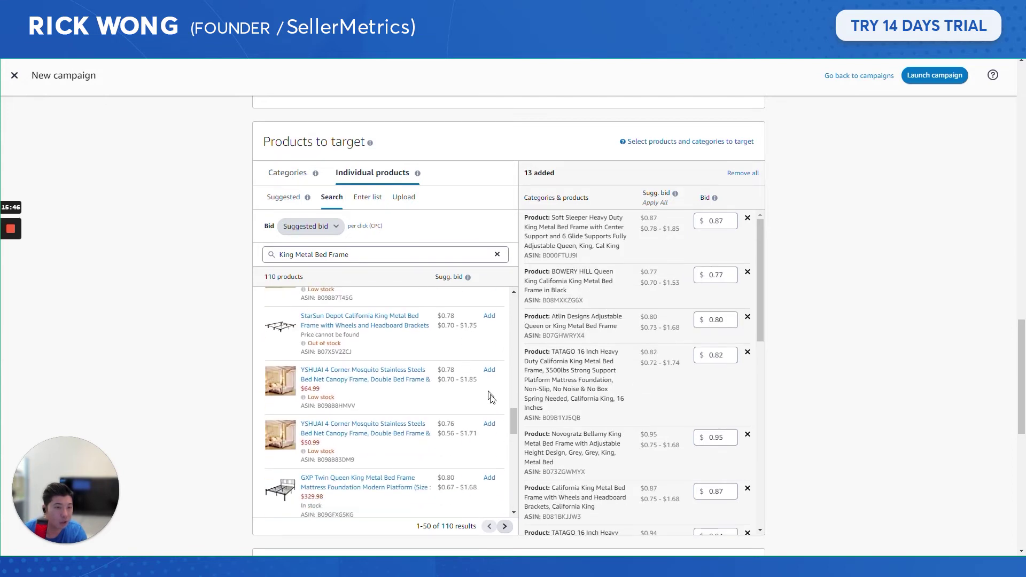
scroll(495, 434, down, 1)
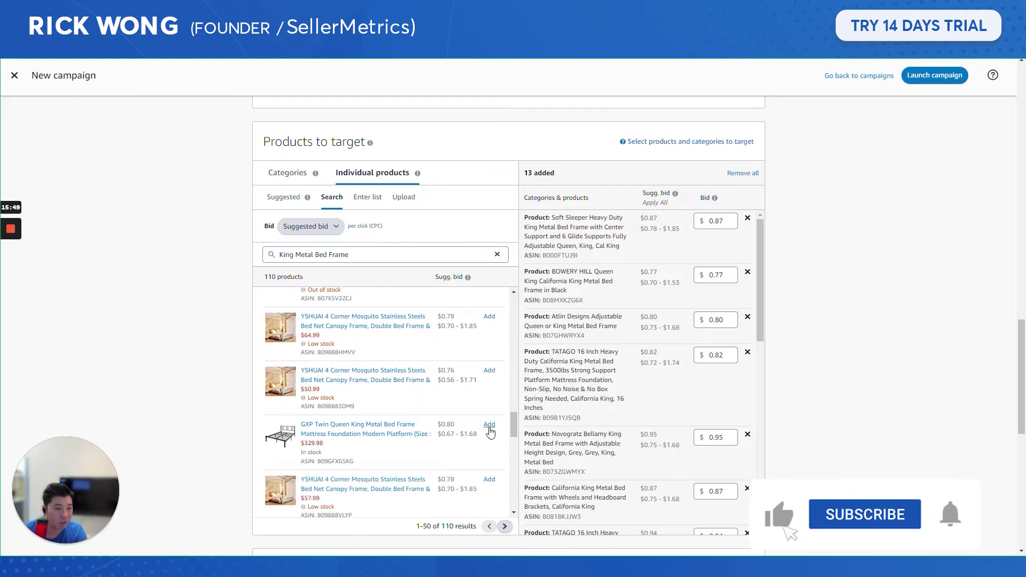
click(490, 425)
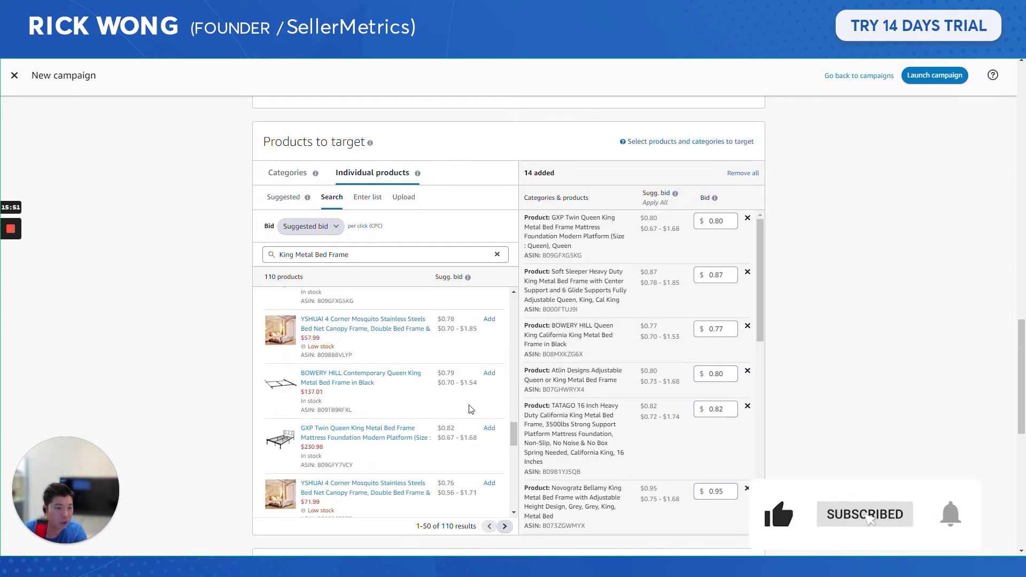
click(488, 428)
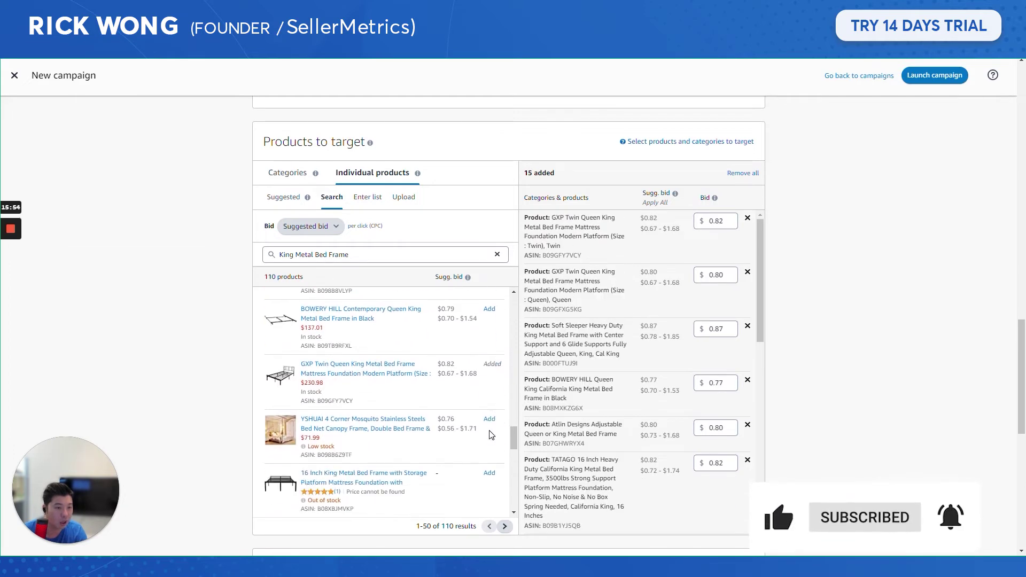
- Add the 16 Inch King Metal Bed Frame at a $1.00 bid, then toggle bidding Custom and back to Suggested
click(489, 377)
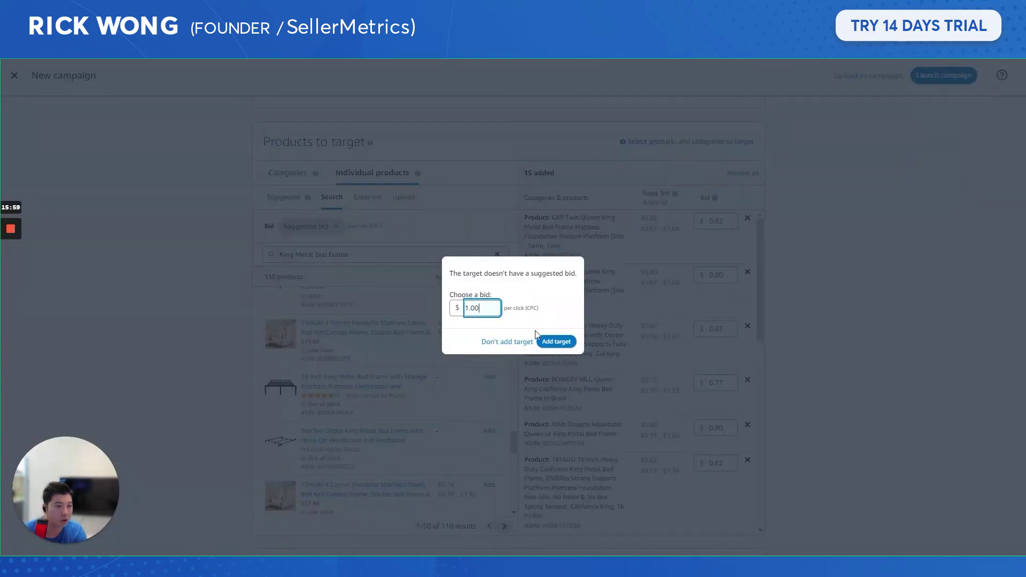
click(556, 342)
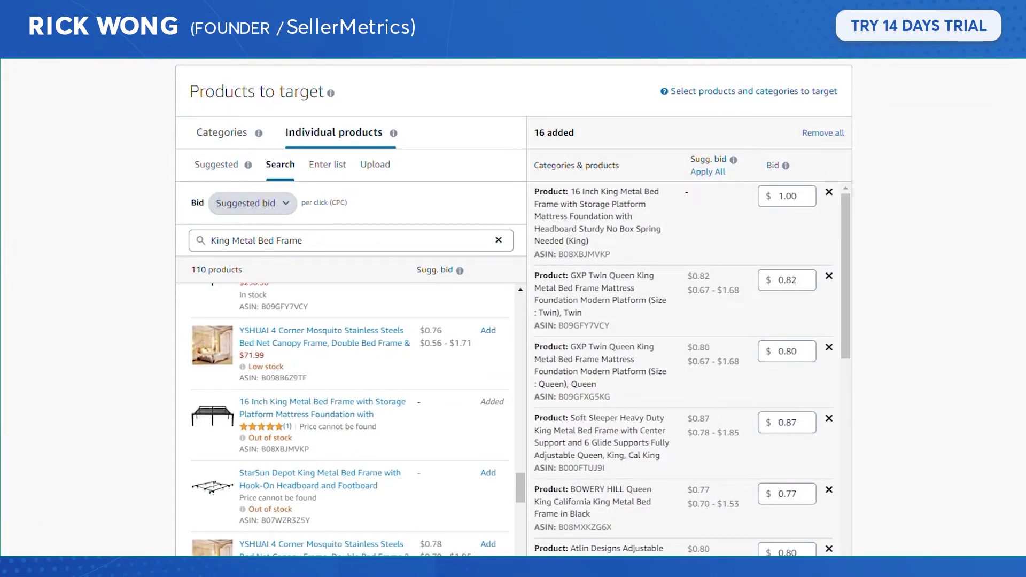
click(267, 207)
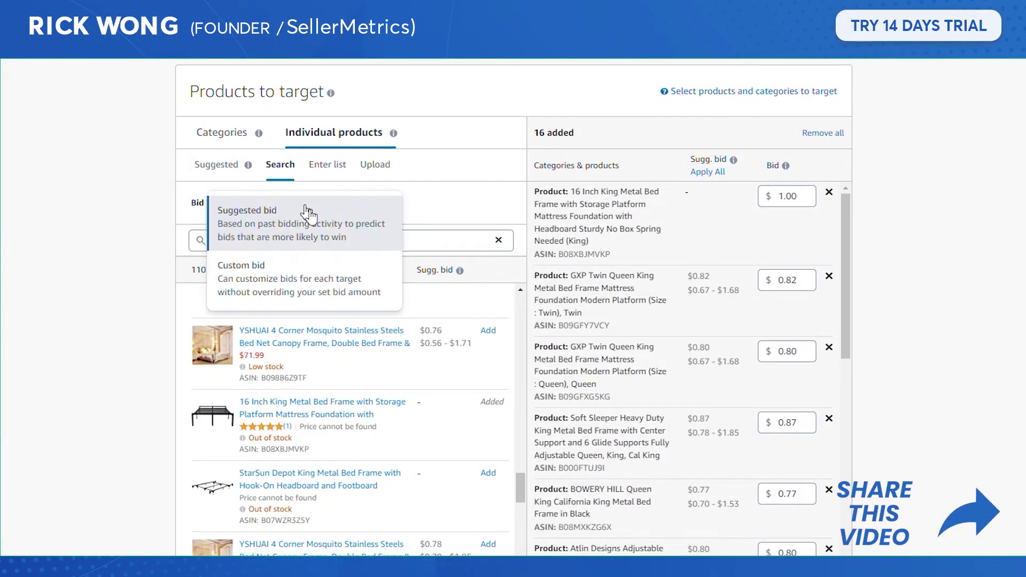
click(304, 284)
click(273, 210)
click(279, 224)
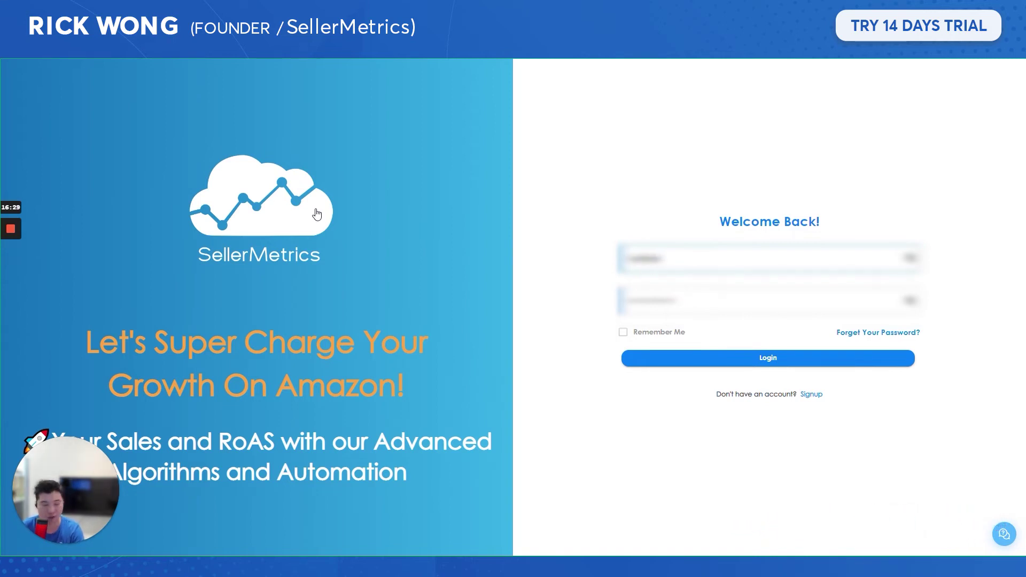
- Log in to SellerMetrics with the account password and open Manual Optimization > Keywords
key(Tab)
text(a)
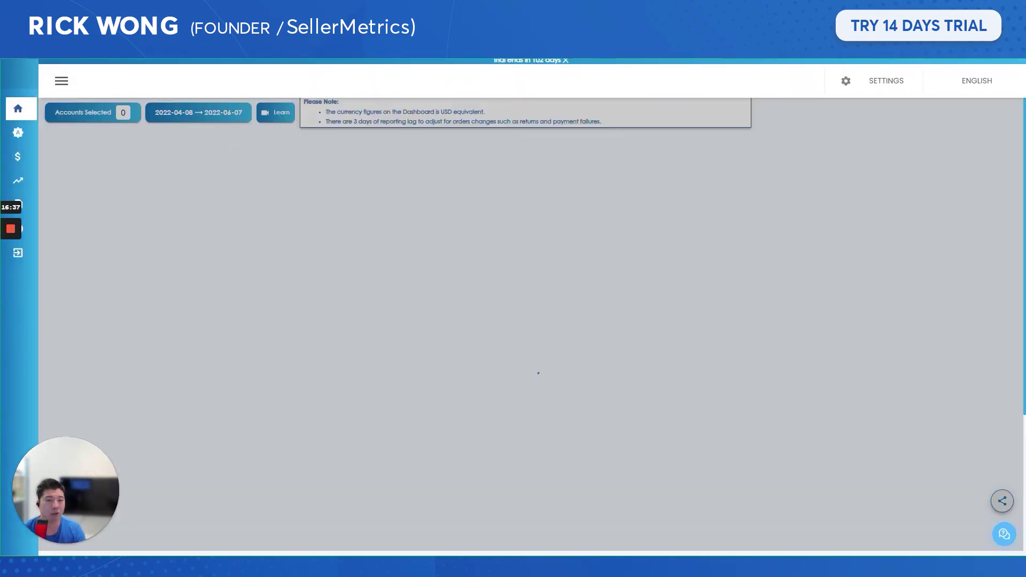
mouse_move(23, 140)
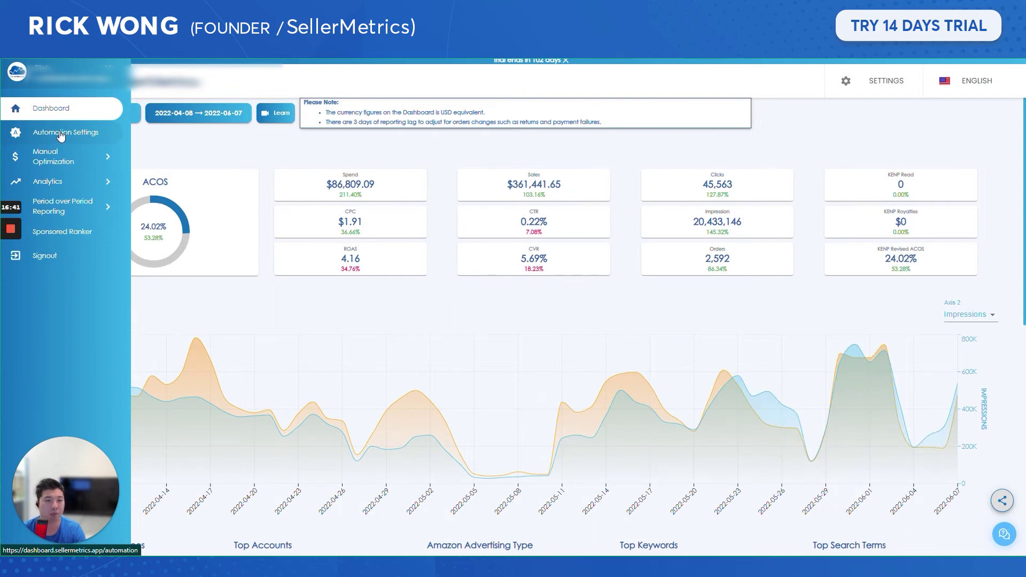
click(106, 158)
click(67, 184)
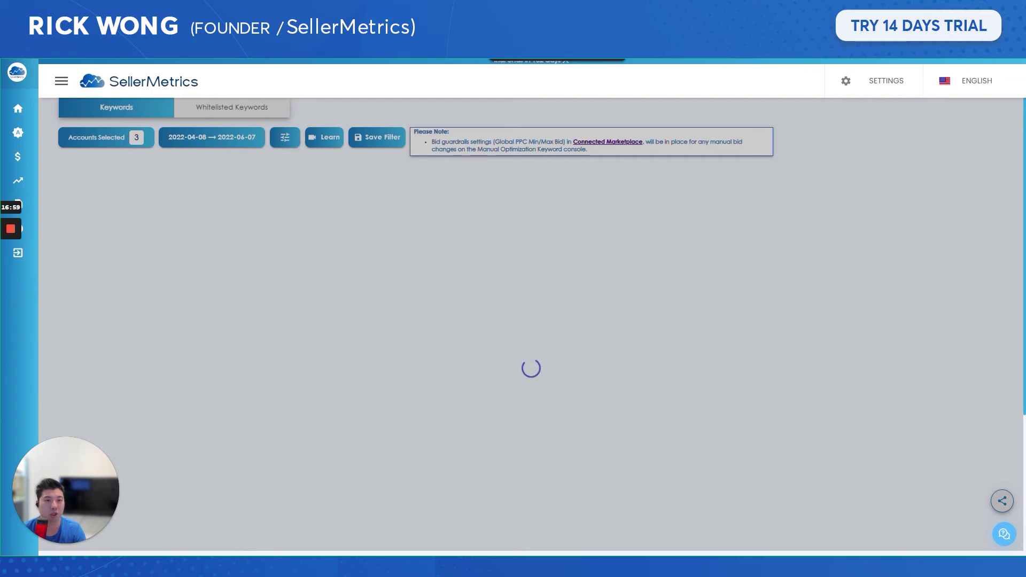
- Select all keywords and choose % Increase from Bid as the bulk bid change
key(ctrl+Tab)
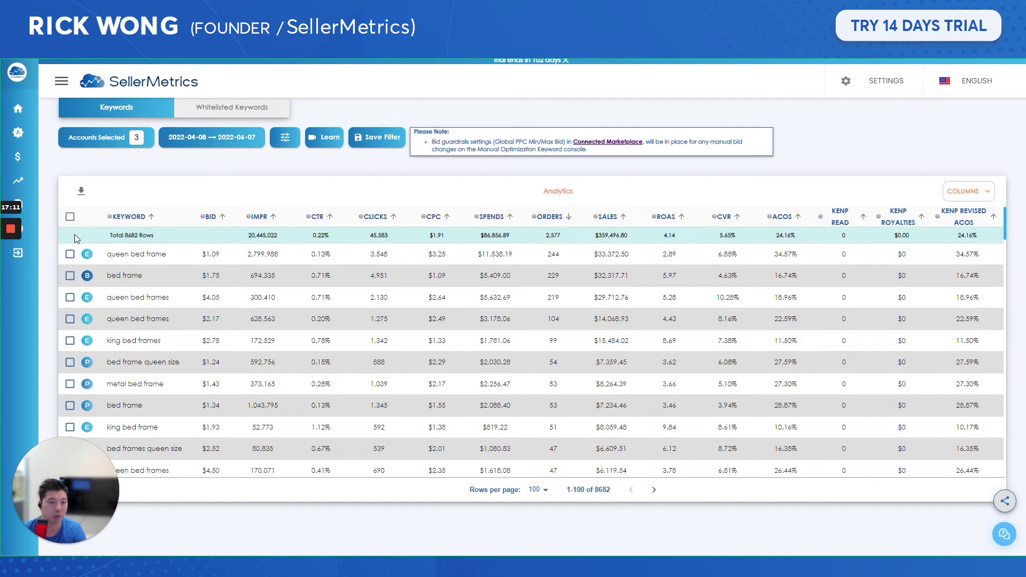
click(70, 217)
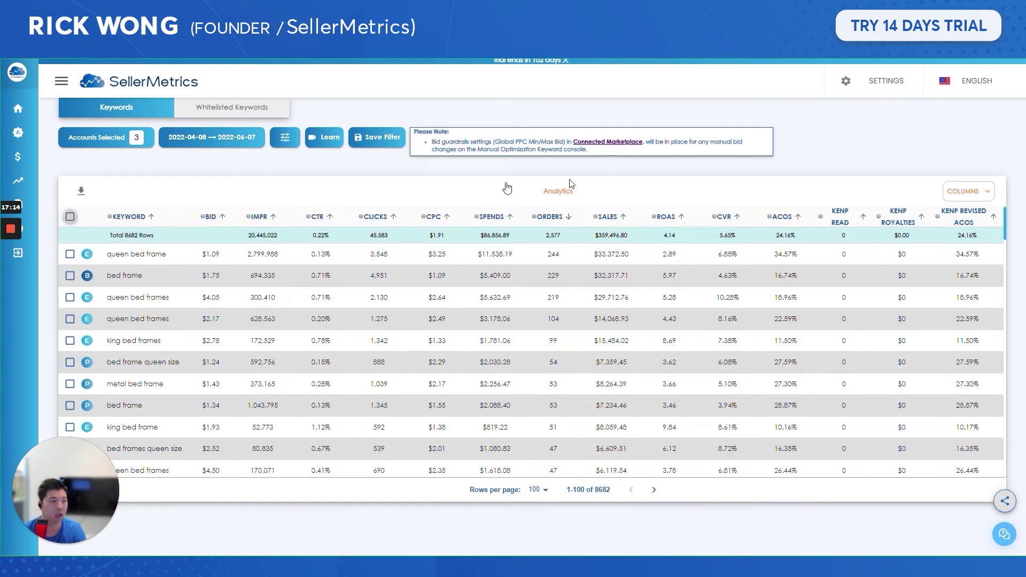
click(770, 193)
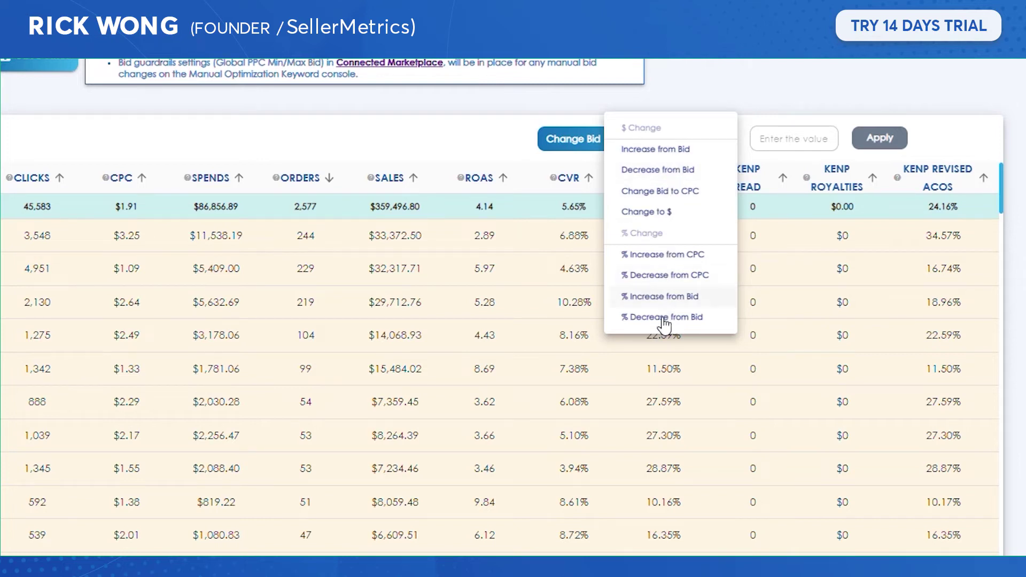
click(663, 296)
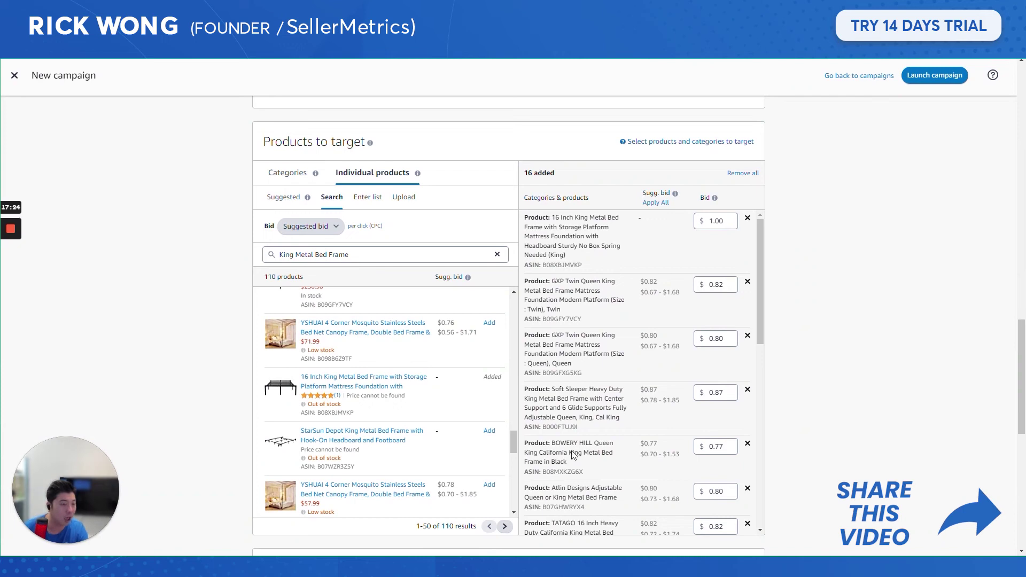
- Add the Henbula frame as a target and re-search 'King Bed Frame', reaching 24 product targets
scroll(498, 435, down, 2)
scroll(497, 448, down, 1)
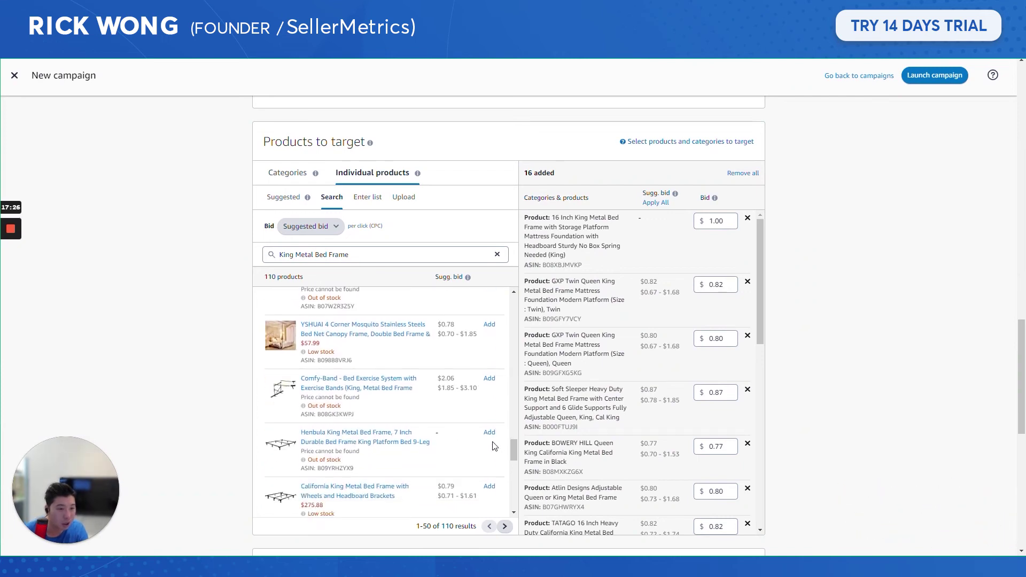
click(490, 435)
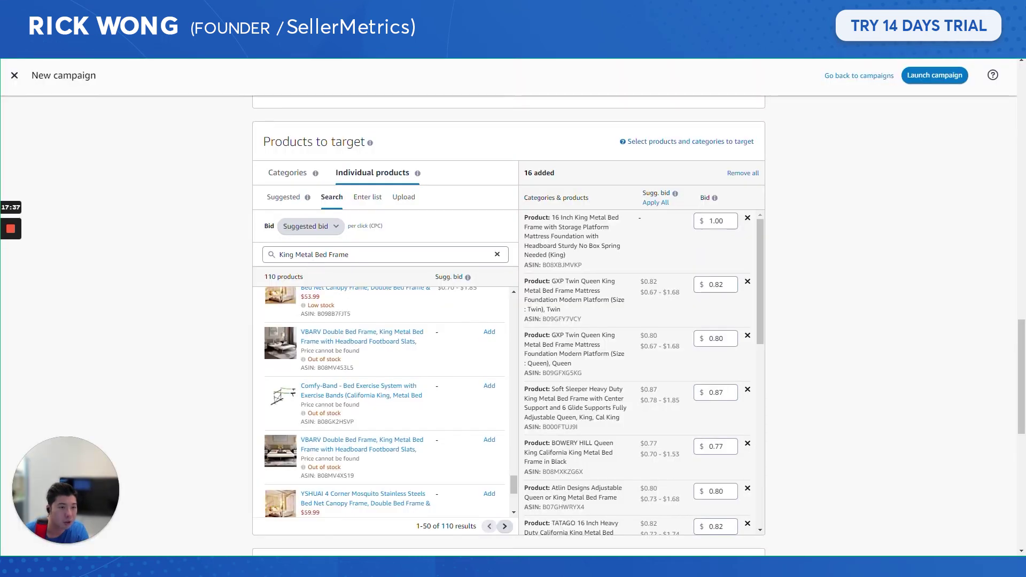
drag(328, 255, 300, 255)
key(BackSpace)
key(BackSpace)
key(BackSpace)
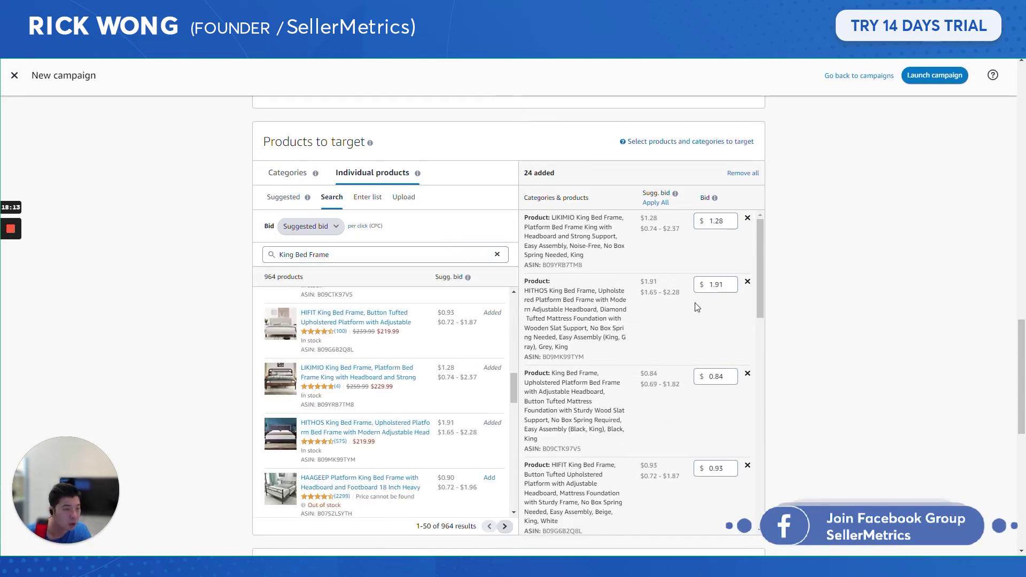
scroll(903, 349, up, 4)
scroll(904, 349, up, 15)
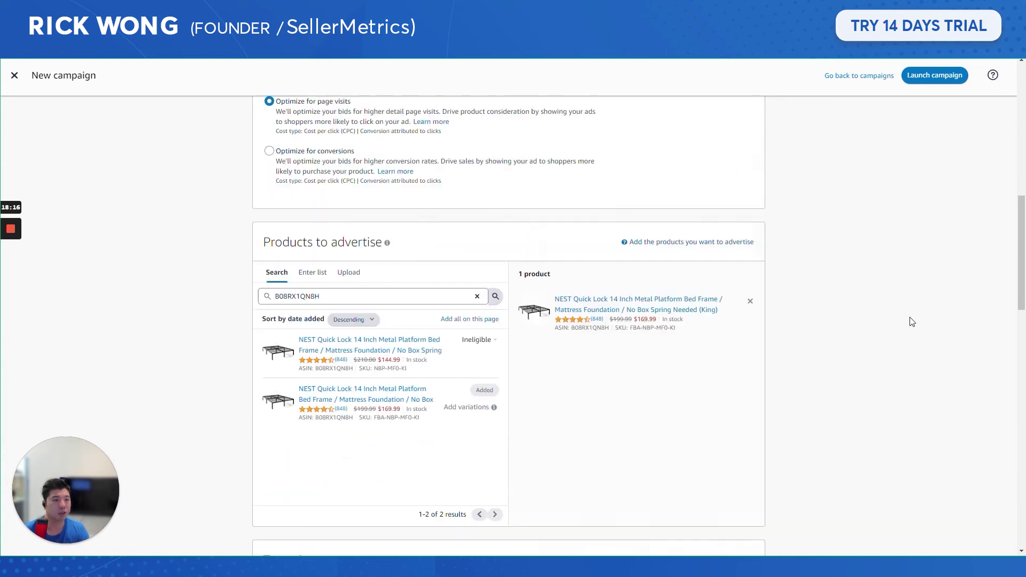
- Review the Product Targeting and Individual Products boxes in the Miro diagram, then switch to Seller Central inventory
drag(314, 212, 401, 211)
key(alt+Tab)
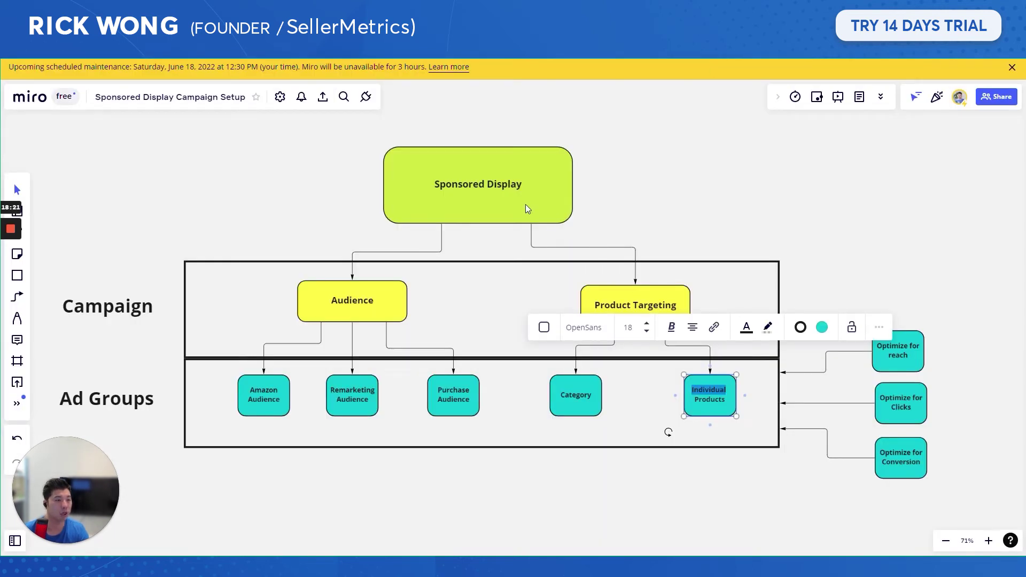
click(649, 310)
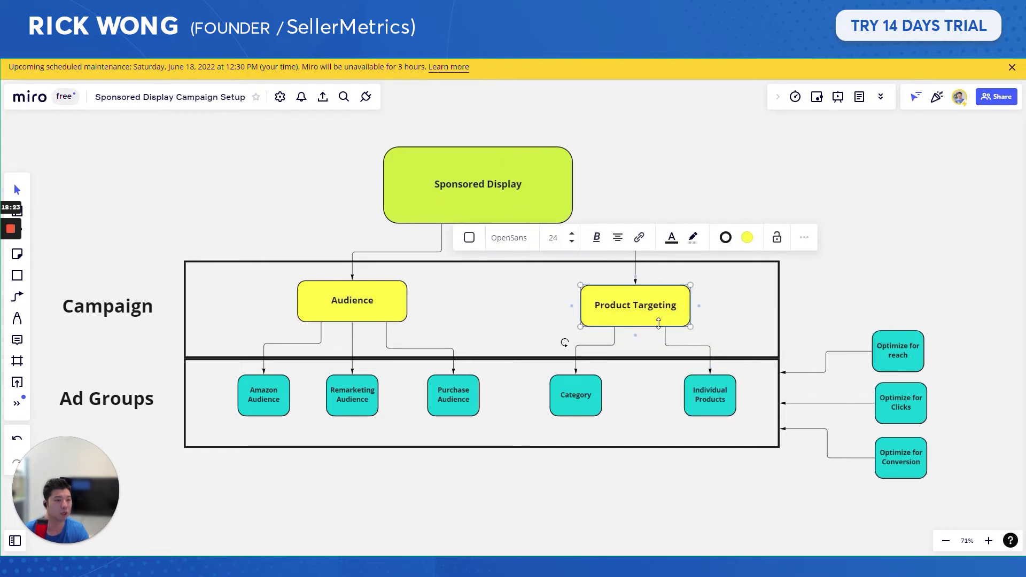
click(727, 406)
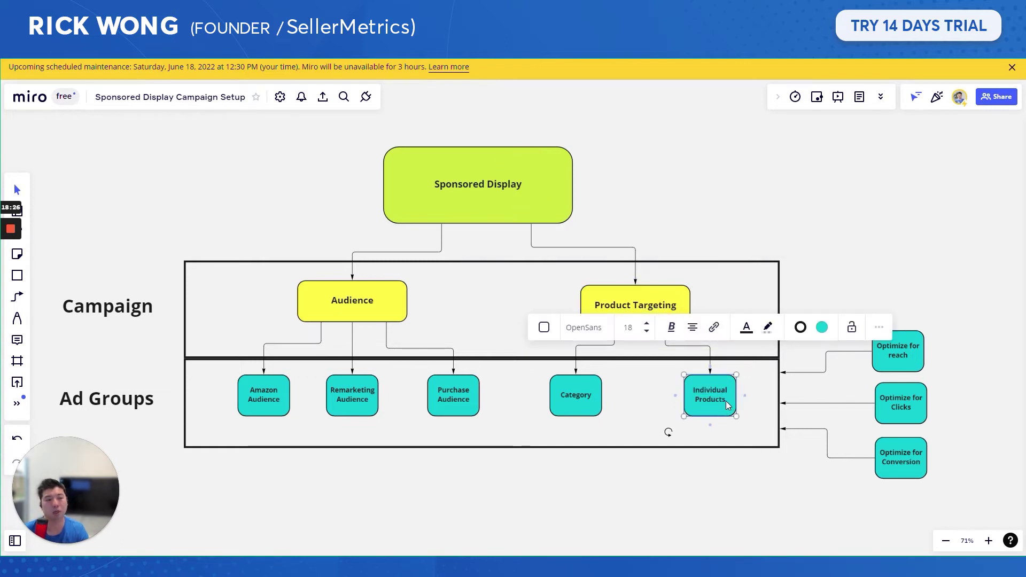
key(alt+Tab)
key(alt+Tab)
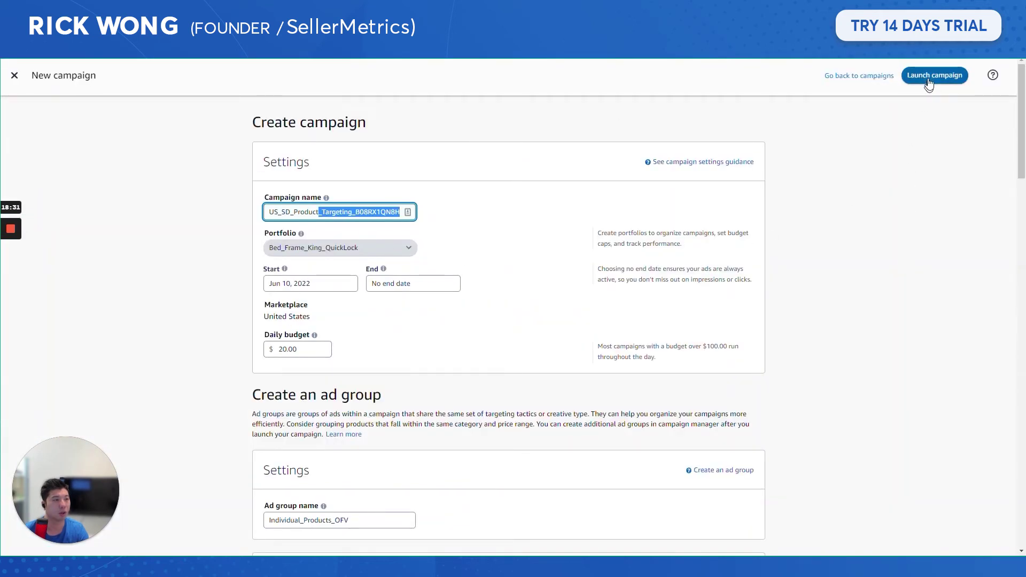
- Launch the campaign and add a Start date column to the campaigns table
click(929, 77)
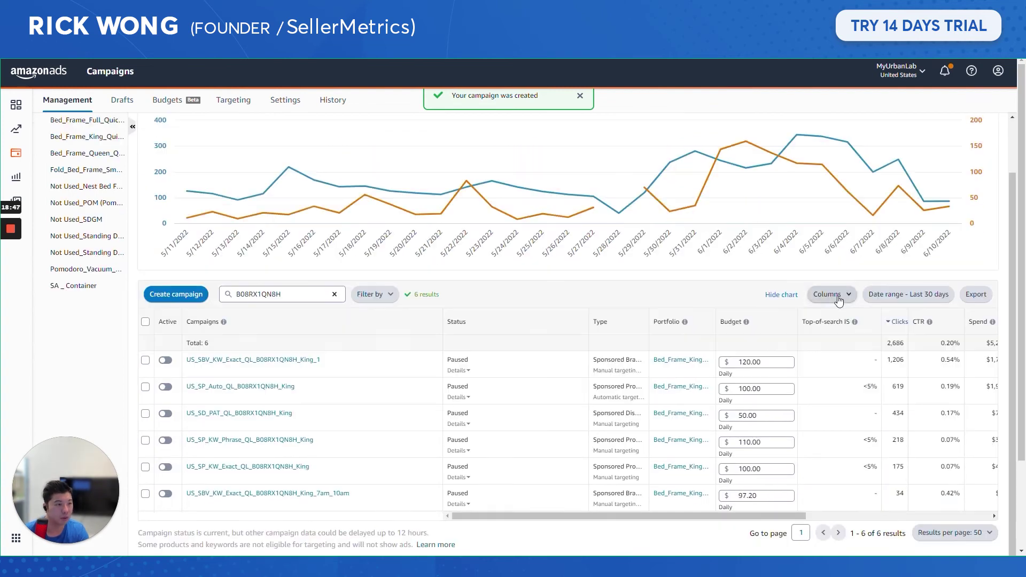
click(828, 294)
click(826, 298)
click(466, 276)
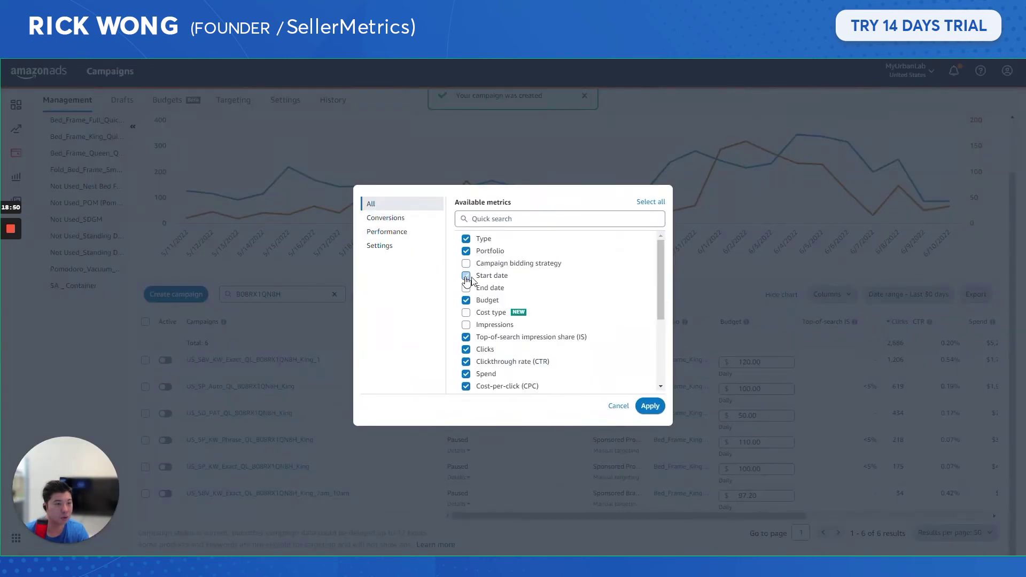
click(651, 407)
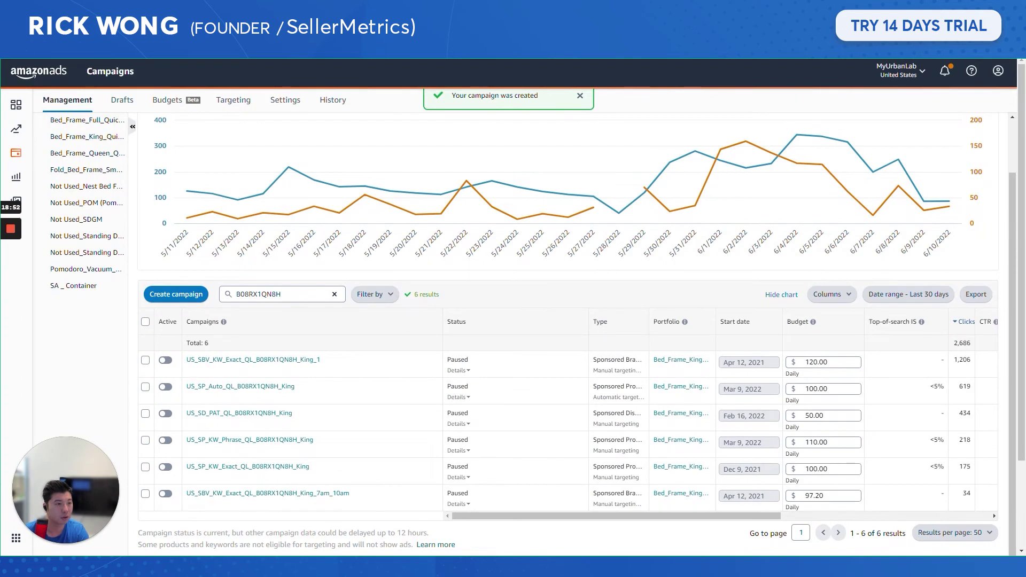
- Sort campaigns by start date and open US_SD_Product_Targeting_B08RX1QN8H
click(740, 321)
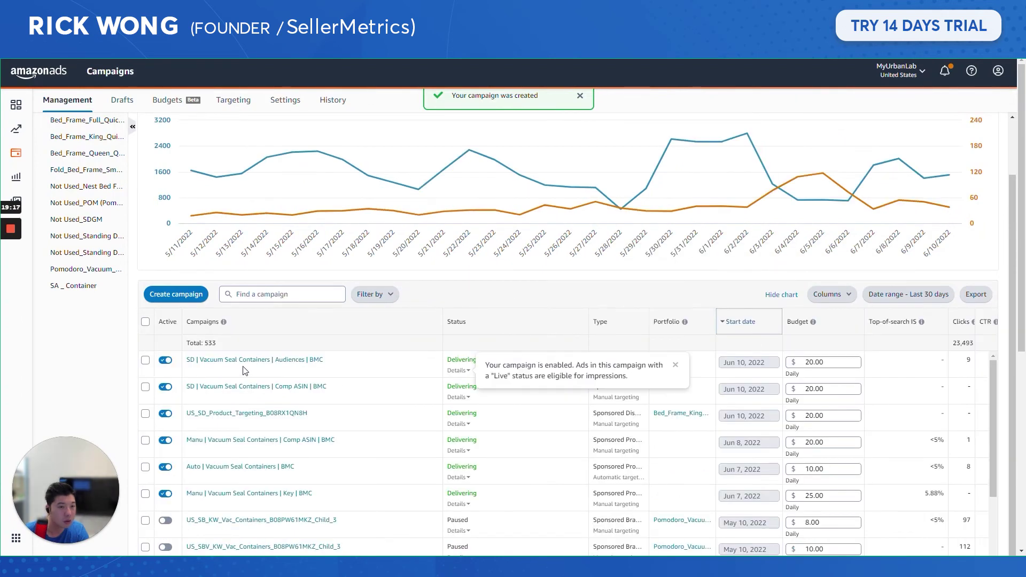
scroll(369, 405, down, 2)
scroll(403, 442, up, 4)
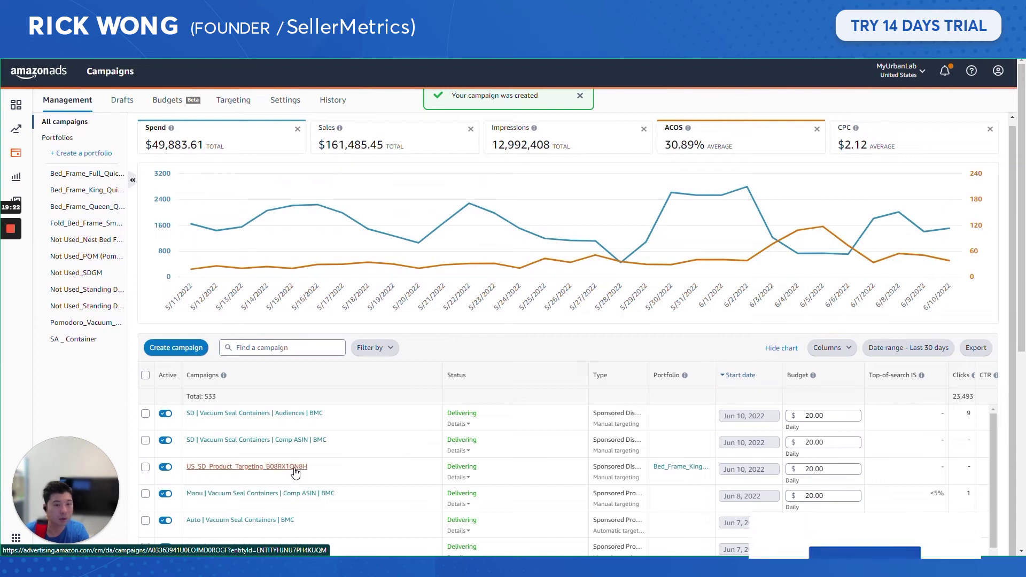
click(296, 473)
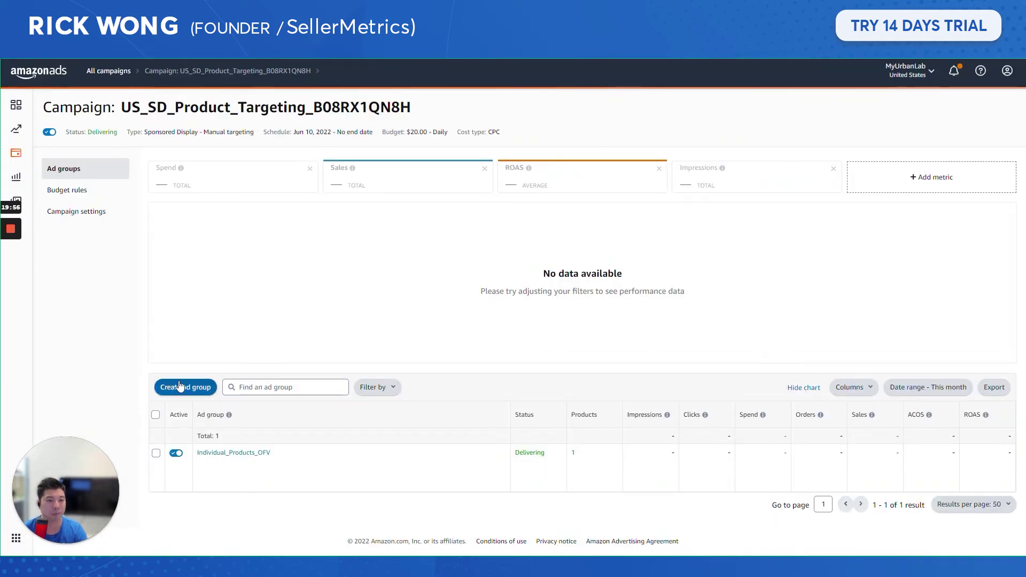
- Create a new ad group named 'Category'
click(180, 386)
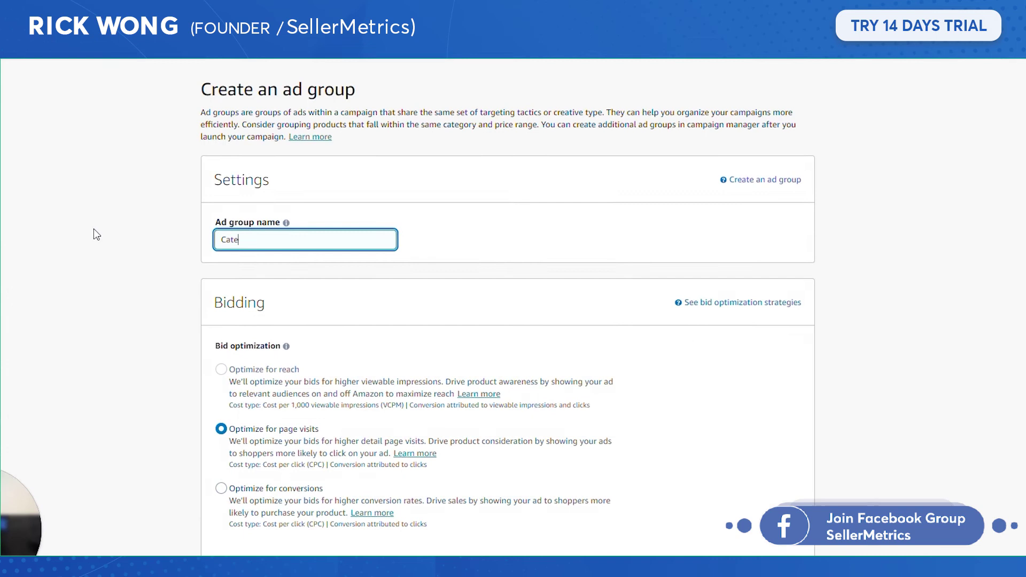
text(go)
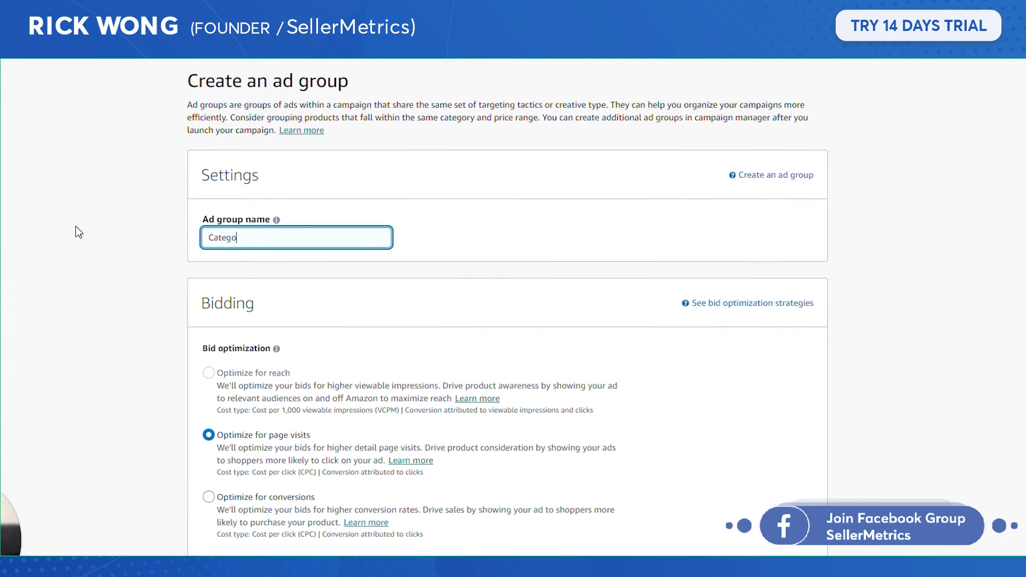
text(ry)
mouse_move(207, 380)
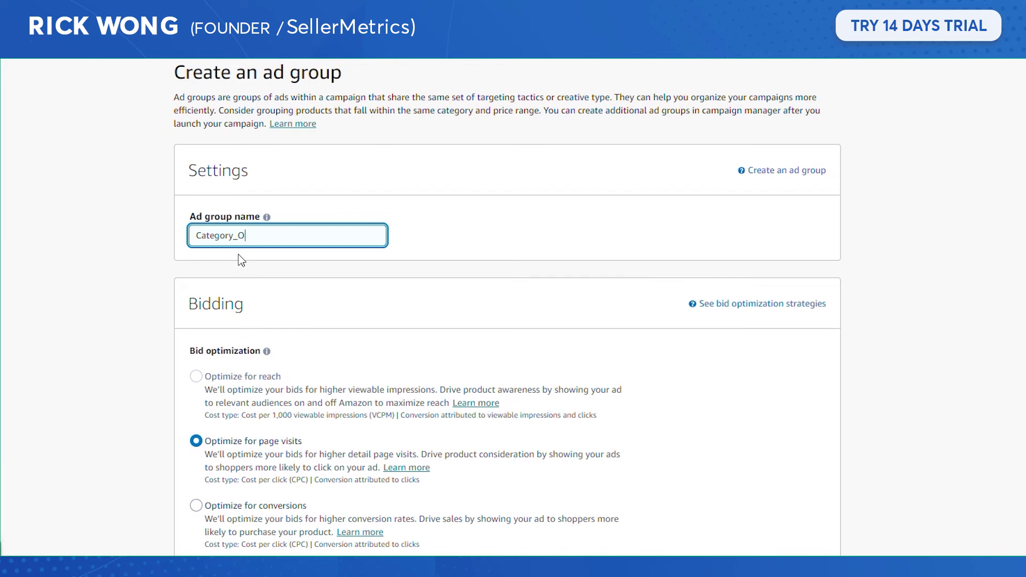
scroll(460, 320, down, 10)
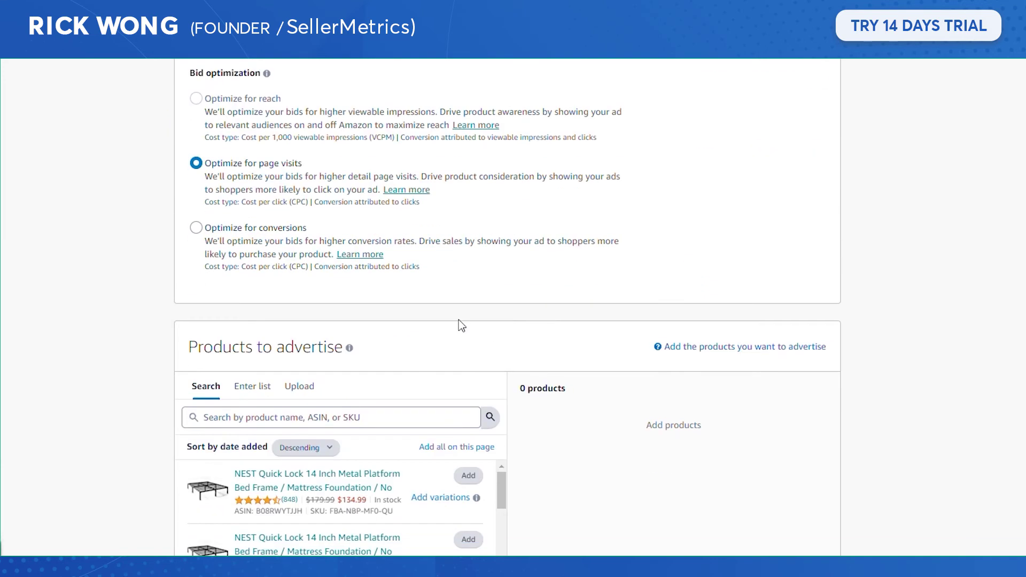
- Search ASIN B08RX1QN8H and add the FBA King NEST Quick Lock frame as the advertised product
click(383, 141)
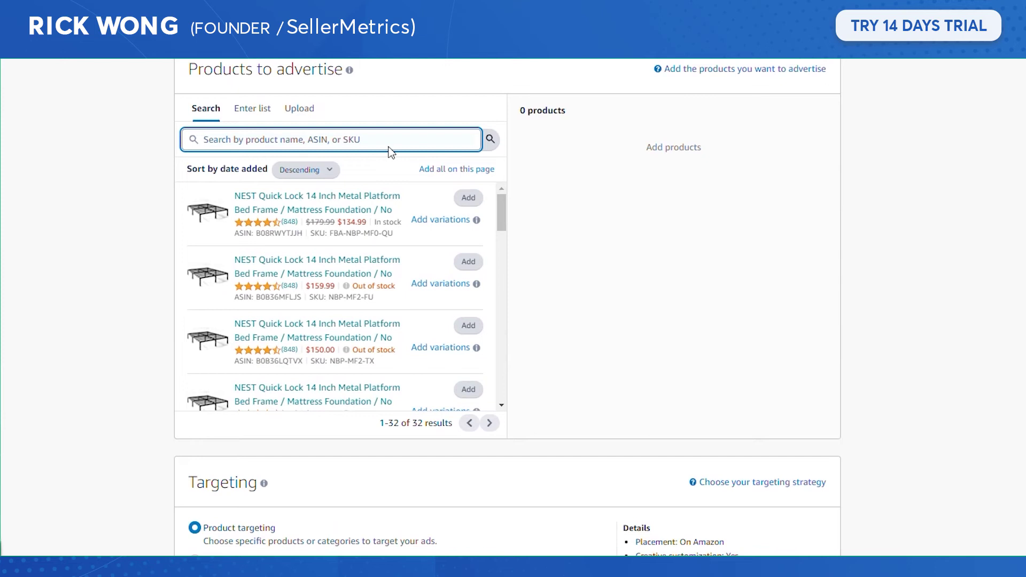
key(super+v)
click(355, 240)
click(490, 140)
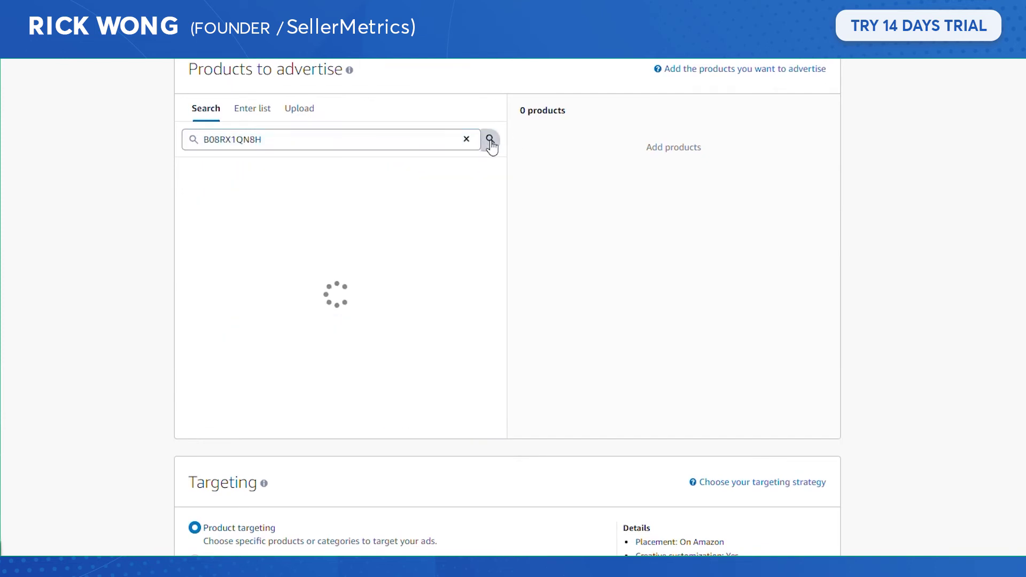
click(477, 262)
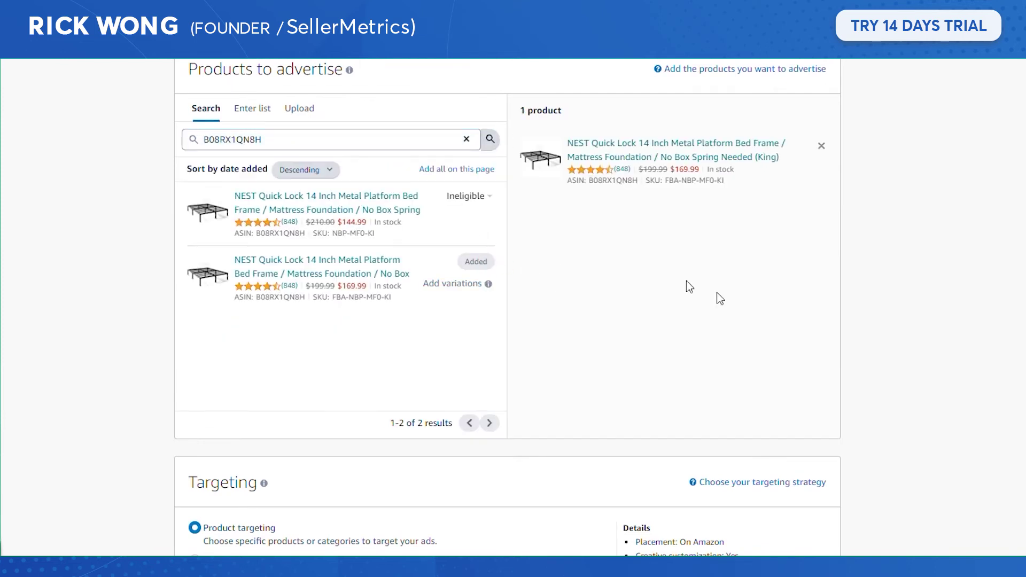
scroll(721, 298, down, 5)
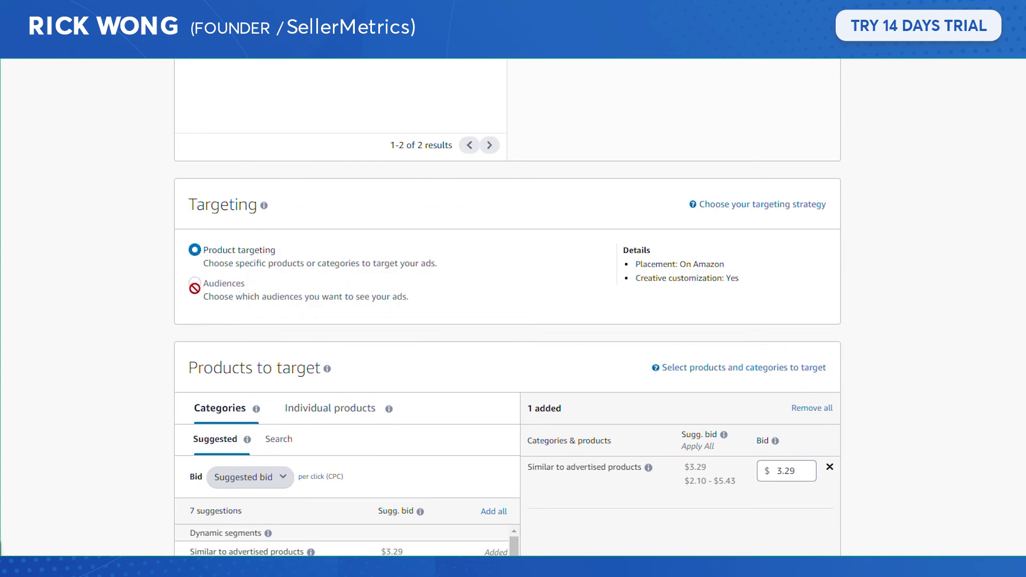
scroll(770, 373, down, 2)
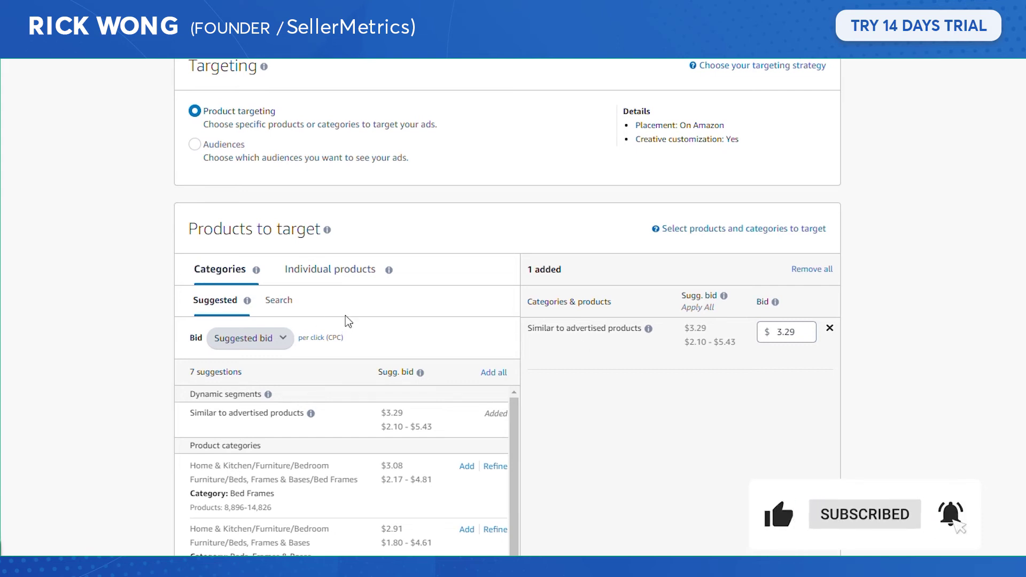
scroll(355, 312, down, 4)
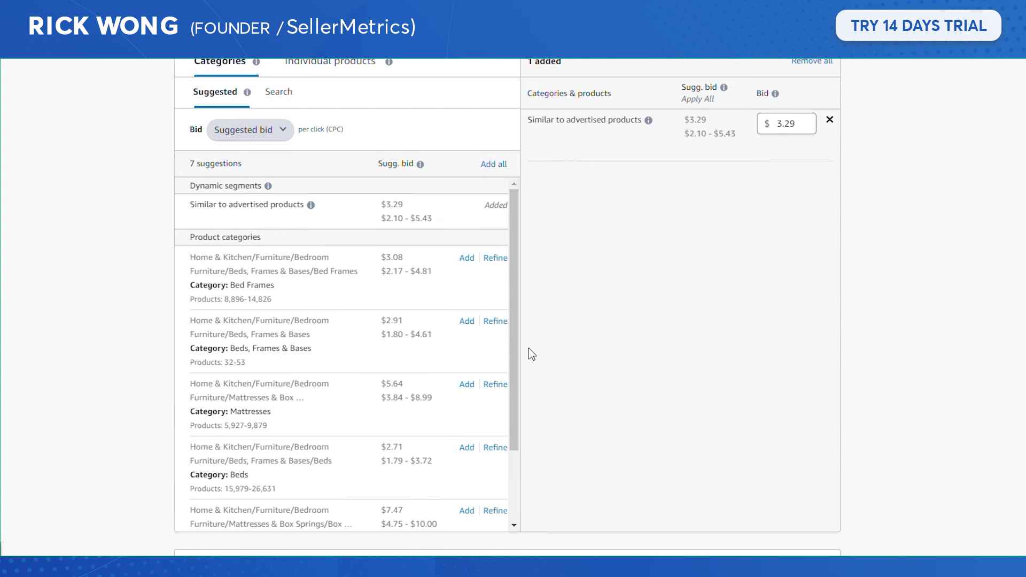
drag(522, 347, 524, 481)
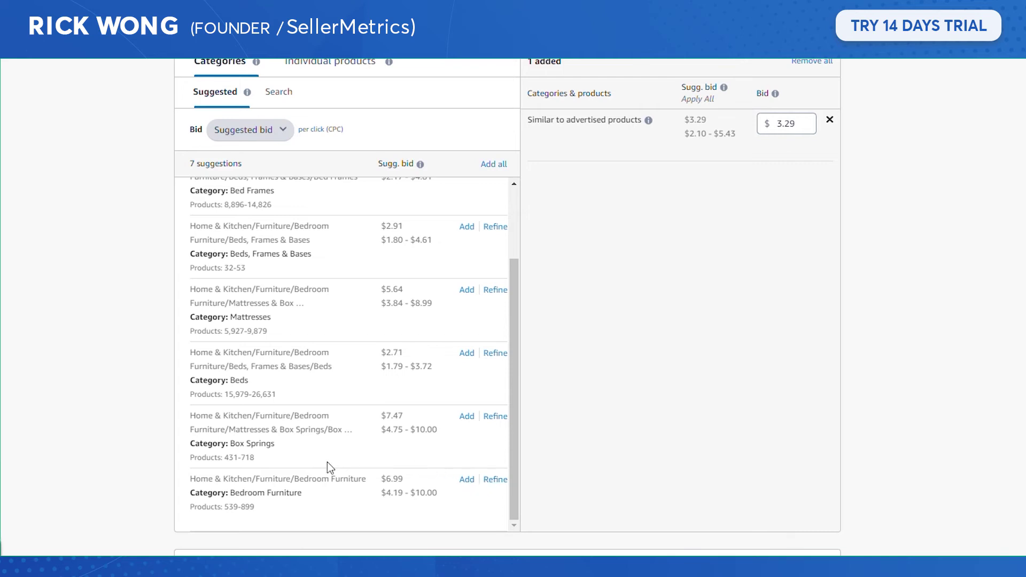
scroll(361, 383, up, 2)
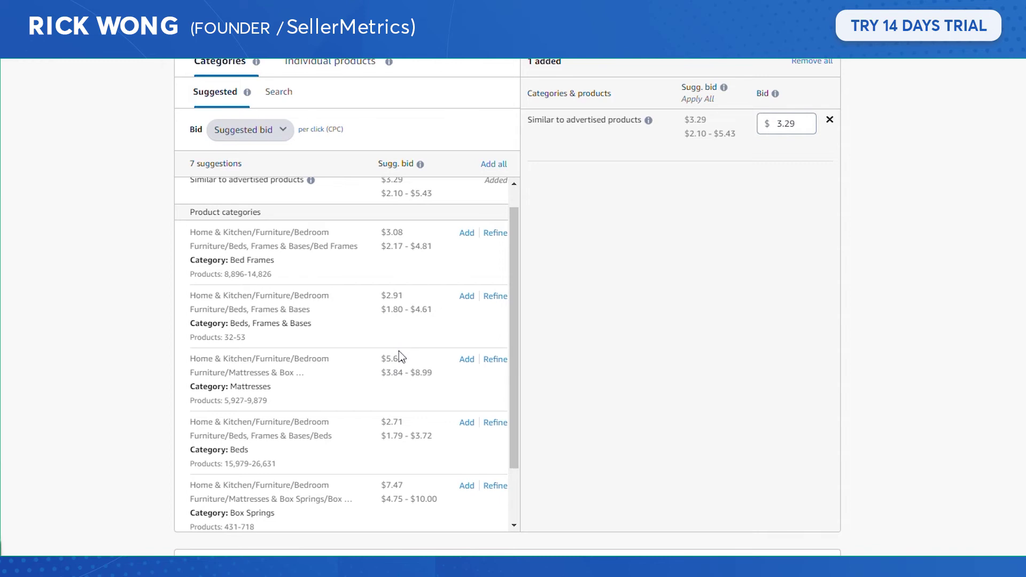
scroll(399, 352, up, 1)
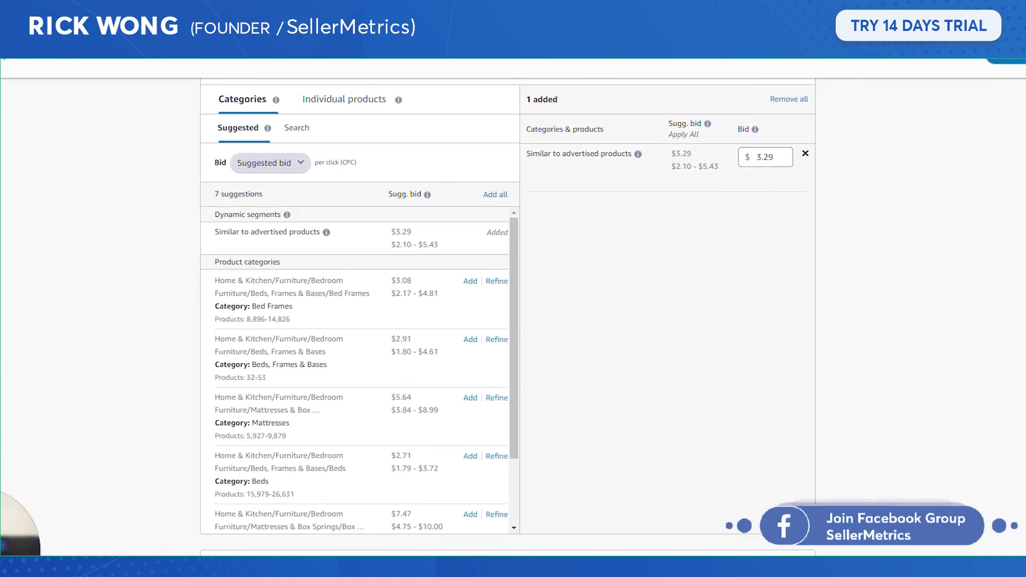
double_click(271, 423)
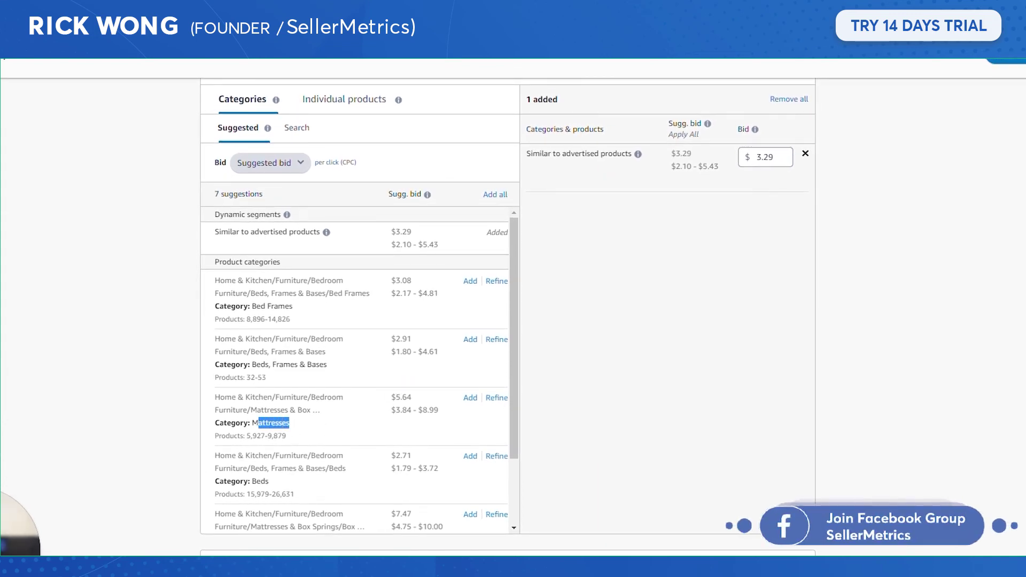
click(340, 431)
drag(317, 426, 248, 423)
drag(327, 423, 252, 422)
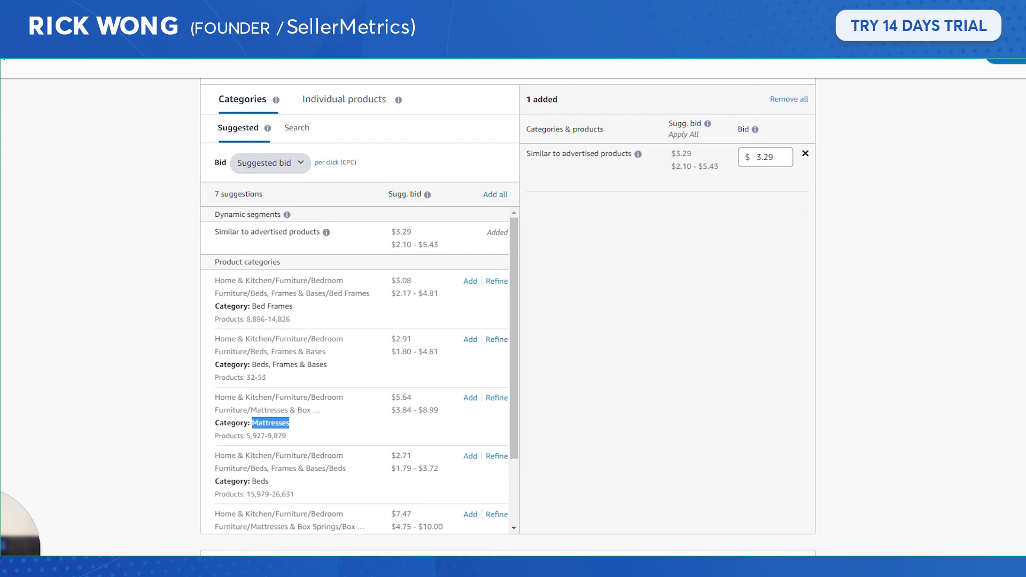
click(316, 428)
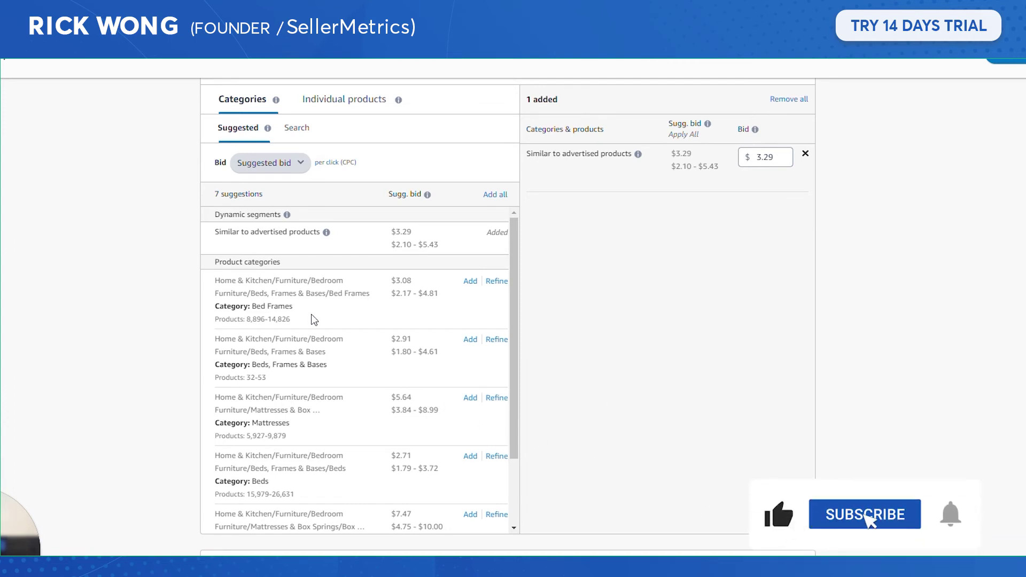
- Refine Bed Frames to 0–4 stars and a $165.00 minimum price, then add it at a $3.08 bid
click(496, 282)
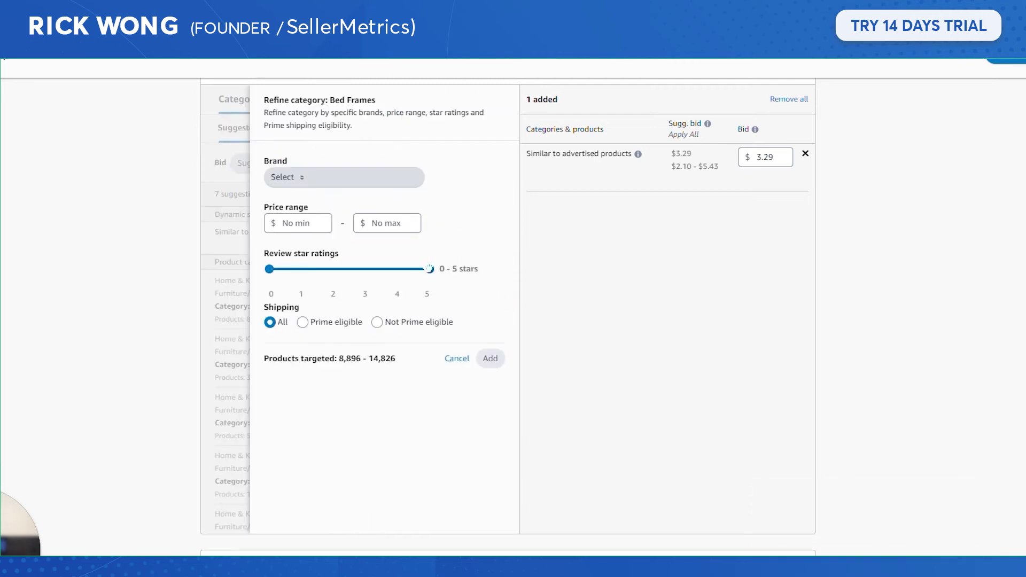
drag(430, 269, 399, 269)
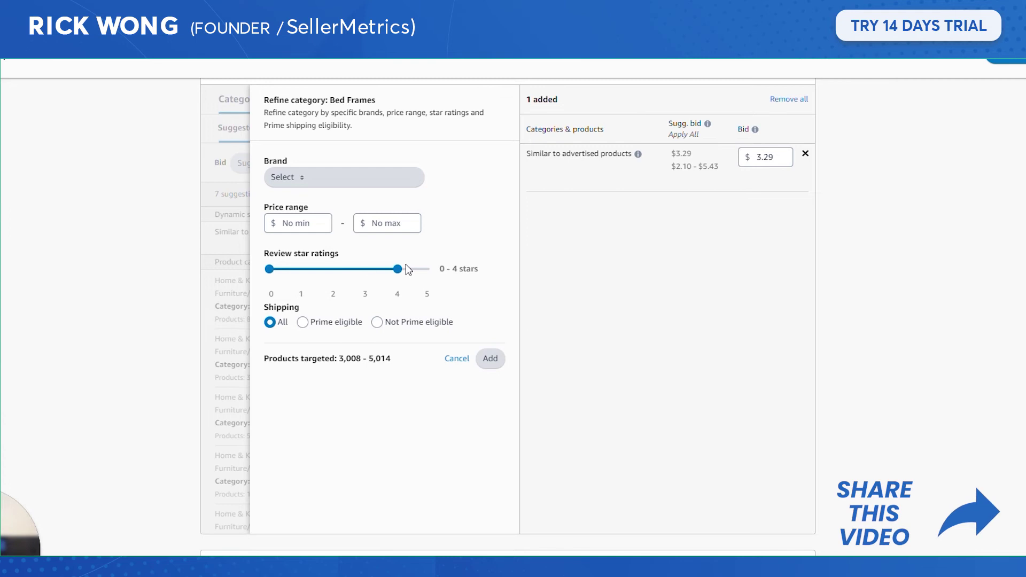
click(302, 223)
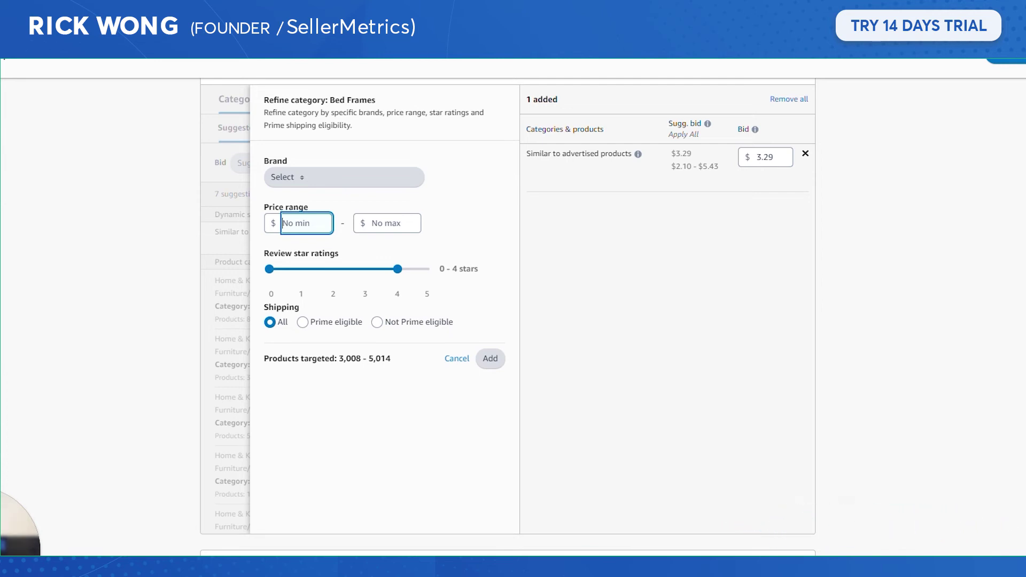
text(165)
click(345, 368)
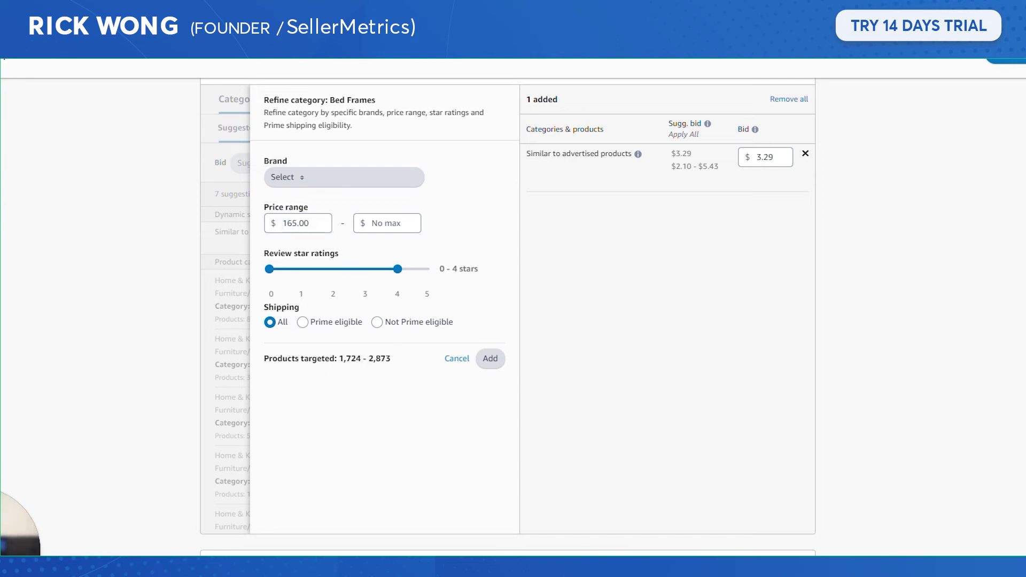
drag(391, 359, 329, 359)
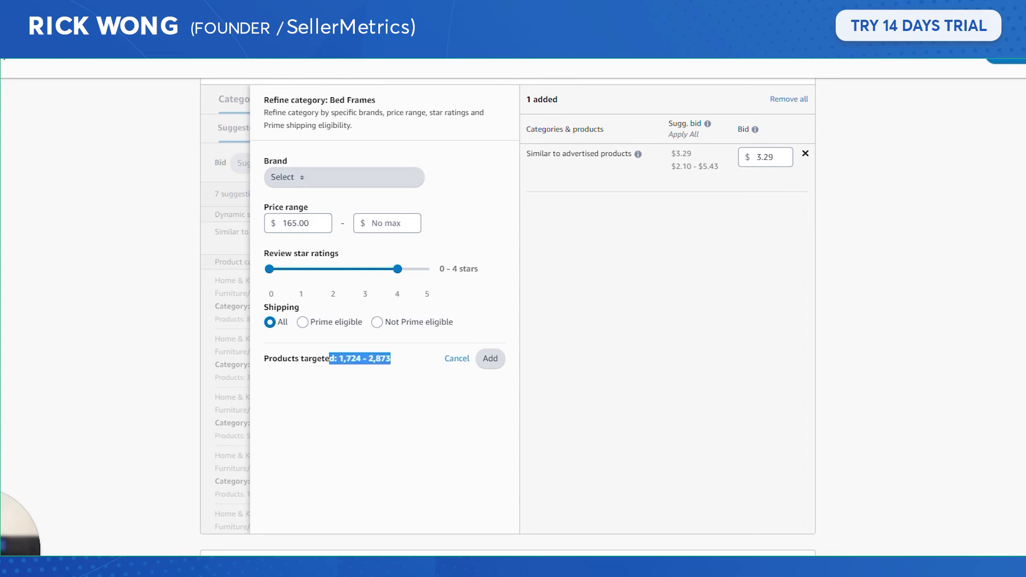
click(489, 359)
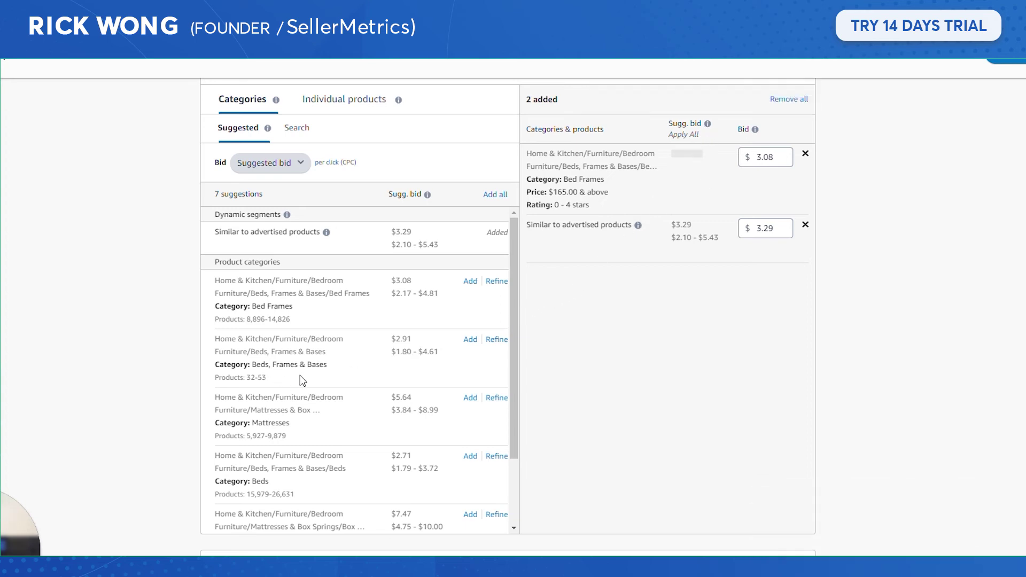
- Refine Beds, Frames & Bases to 0–4 stars with a $165 minimum price
click(494, 342)
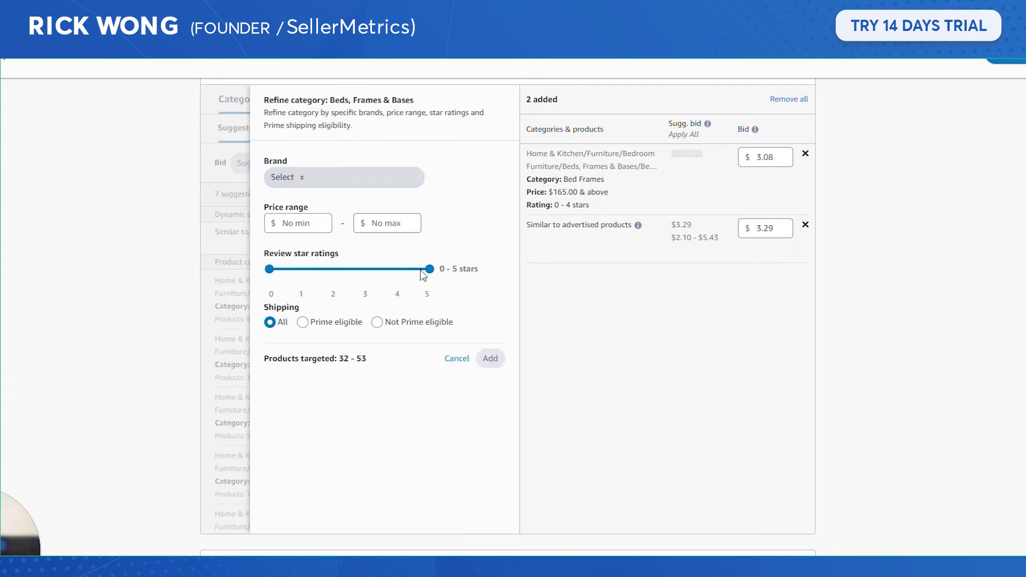
drag(424, 273, 397, 271)
click(302, 223)
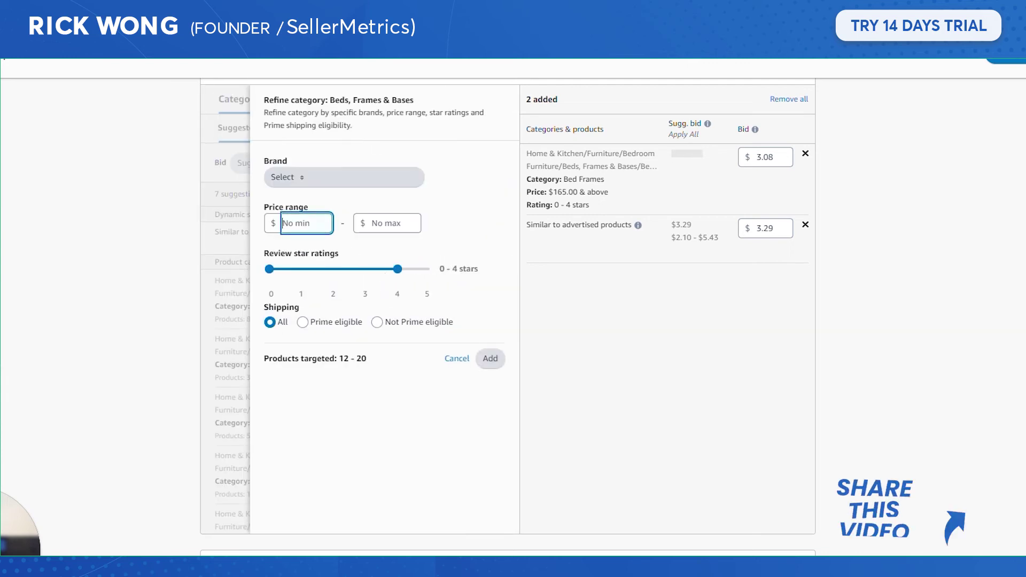
text(165)
click(435, 385)
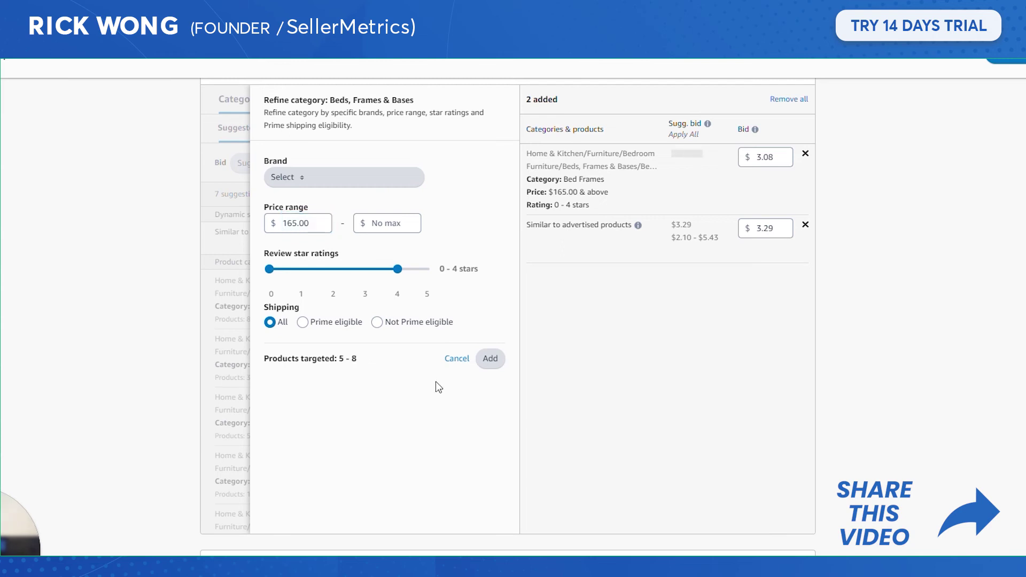
drag(357, 358, 337, 358)
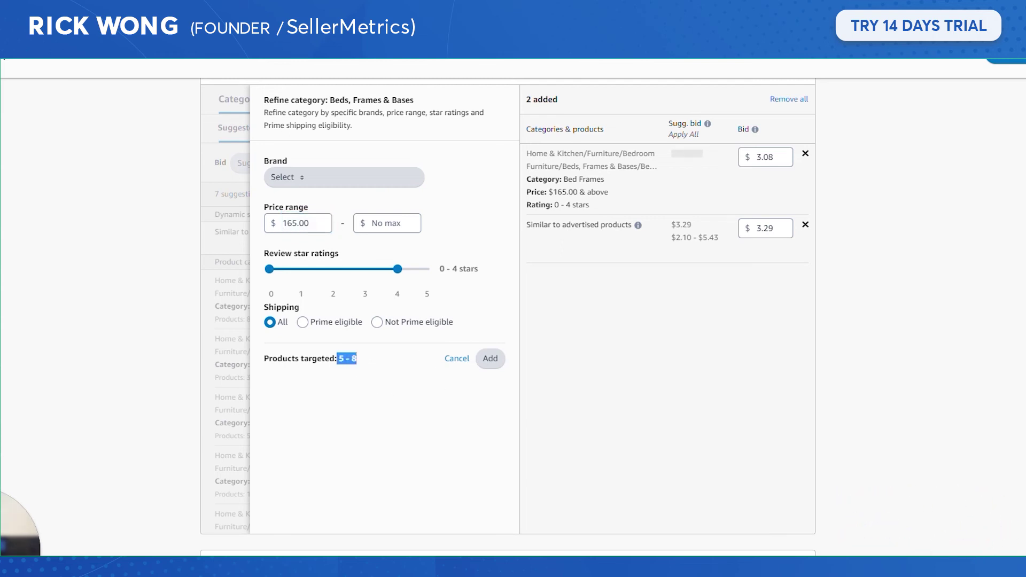
- Widen the rating to 5 stars, lower the minimum price to 100.00, and add the target
drag(397, 269, 467, 299)
drag(313, 224, 231, 225)
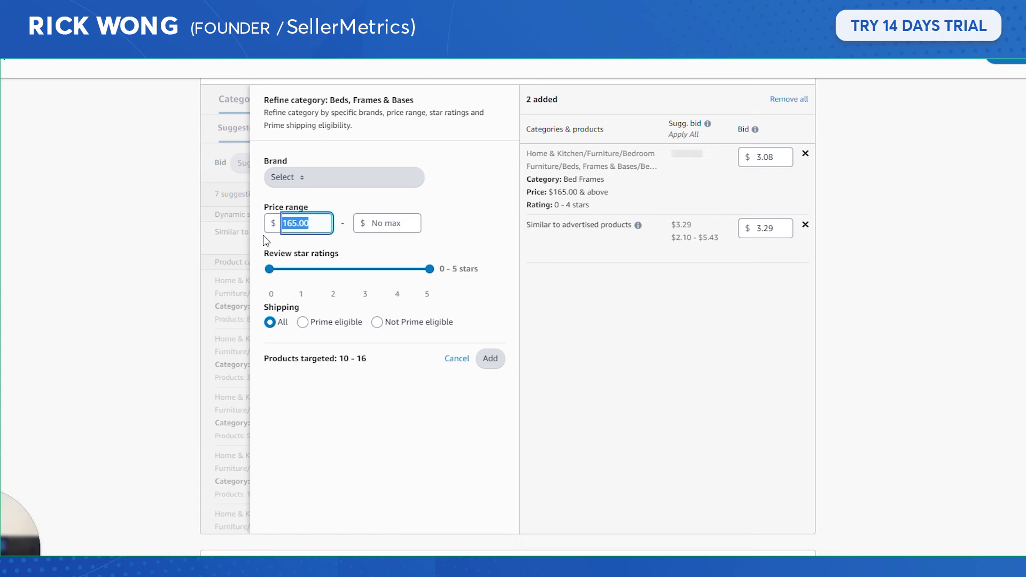
text(130)
key(BackSpace)
key(BackSpace)
text(00)
click(546, 309)
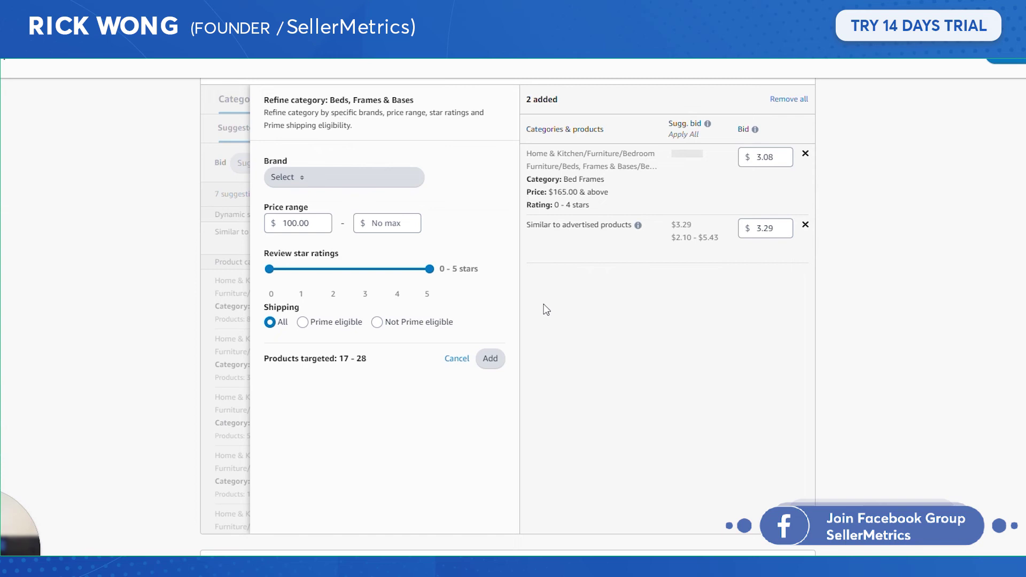
drag(369, 358, 329, 358)
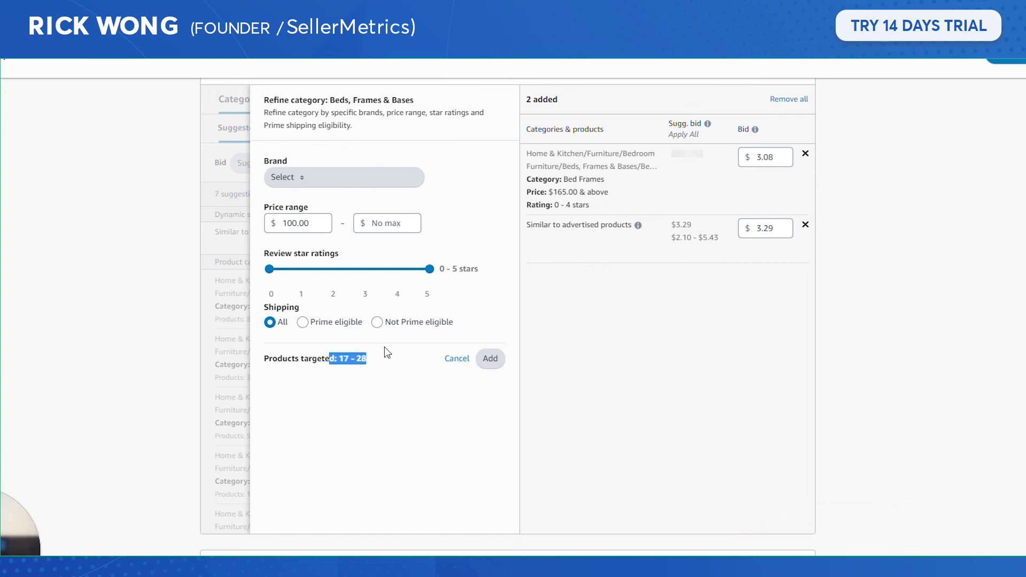
click(380, 352)
click(315, 223)
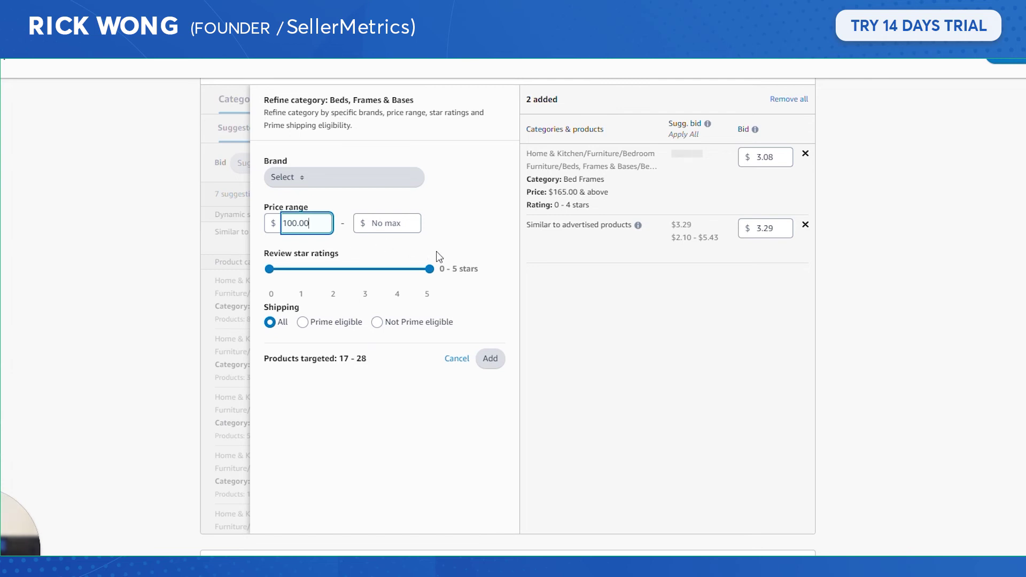
drag(367, 359, 339, 359)
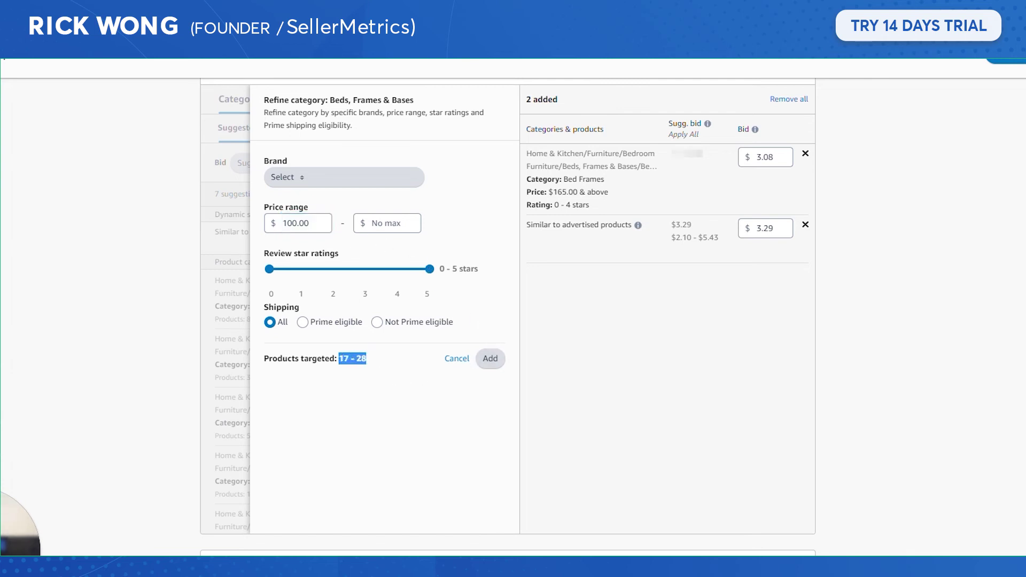
click(491, 365)
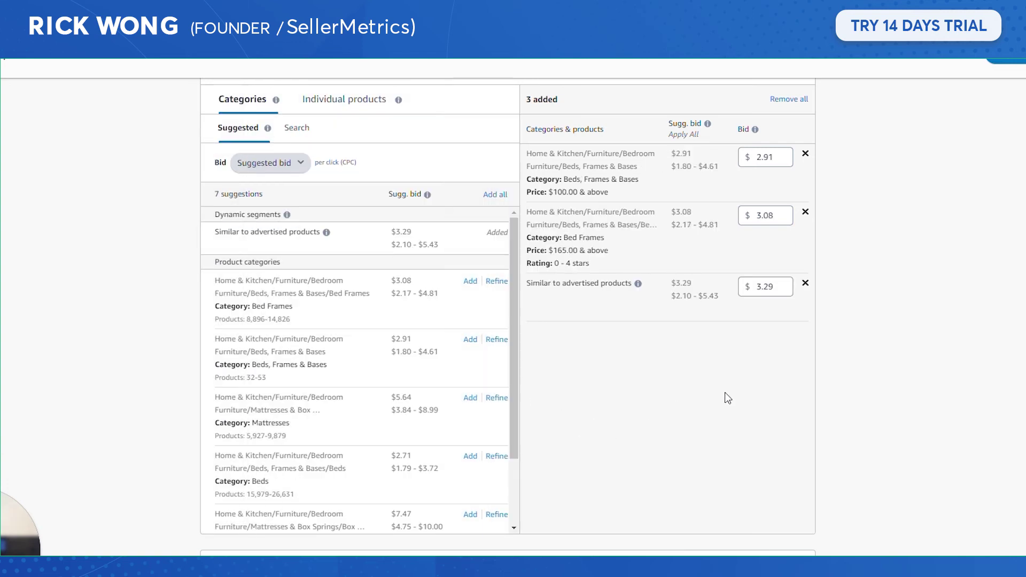
- Scroll down through the Creative preview of the product-targeting campaign and back up
scroll(919, 249, down, 6)
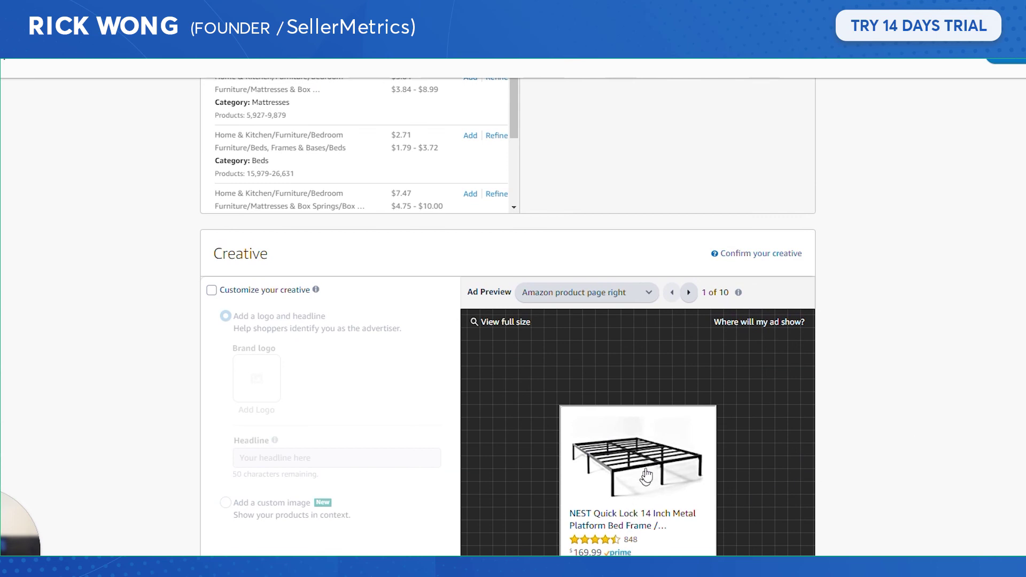
scroll(246, 297, down, 1)
scroll(207, 267, down, 2)
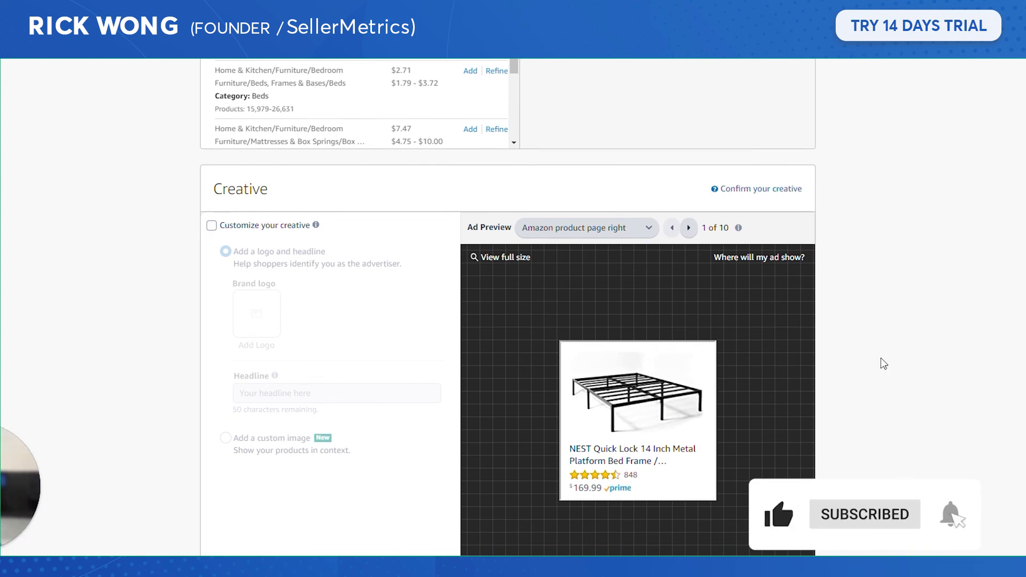
scroll(899, 342, down, 3)
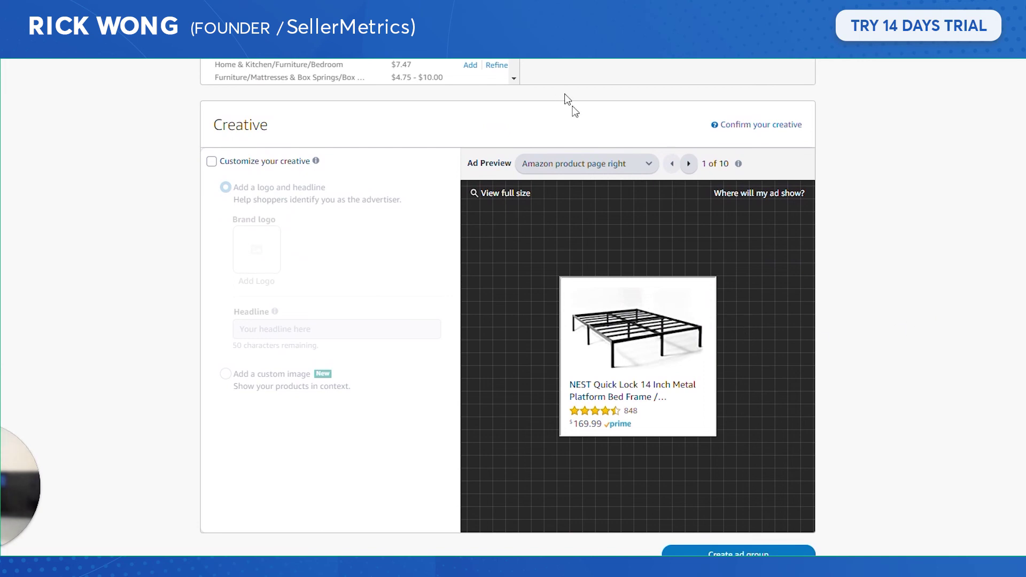
scroll(767, 323, up, 7)
scroll(582, 341, down, 6)
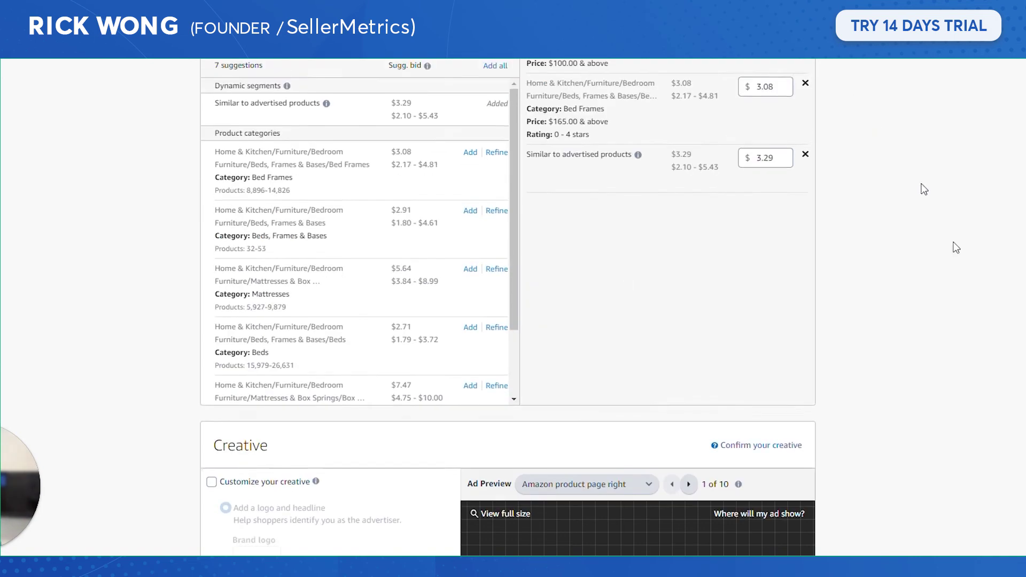
scroll(921, 188, up, 10)
scroll(986, 342, up, 10)
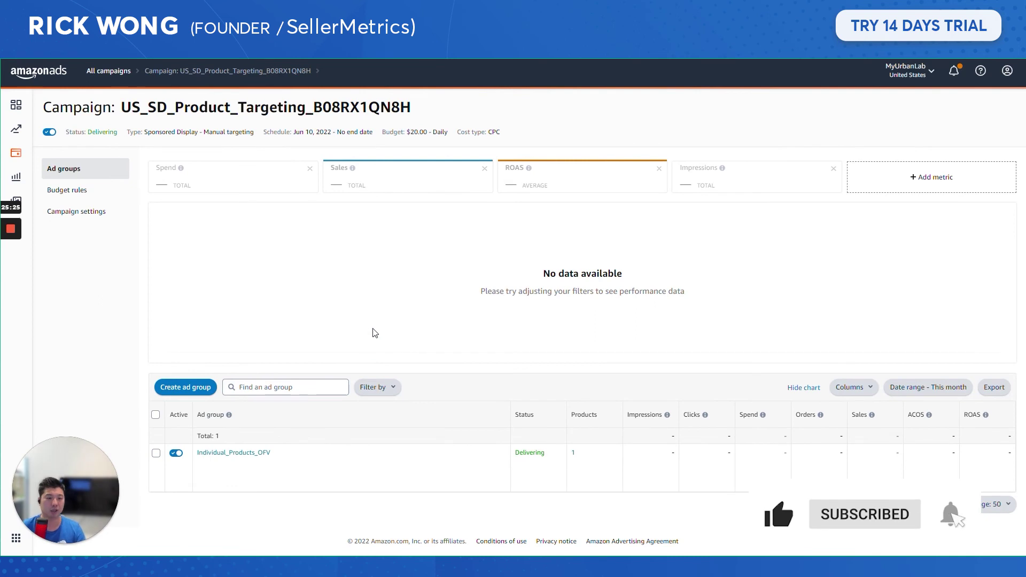
- Select and then deselect the Individual_Products_OFV ad group row
click(156, 454)
click(156, 454)
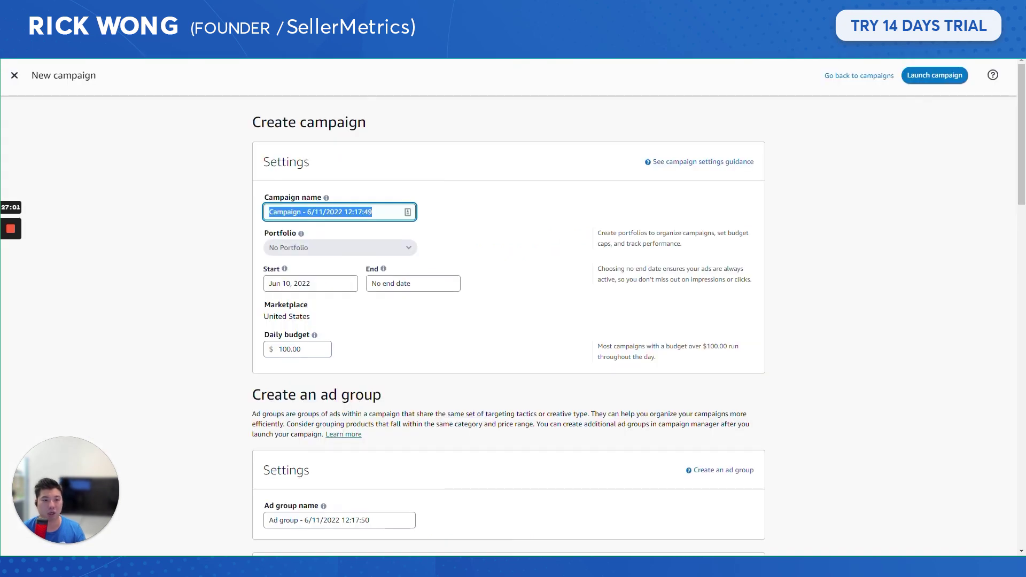
- Switch the new campaign's targeting from Audiences to Product targeting
scroll(463, 289, down, 8)
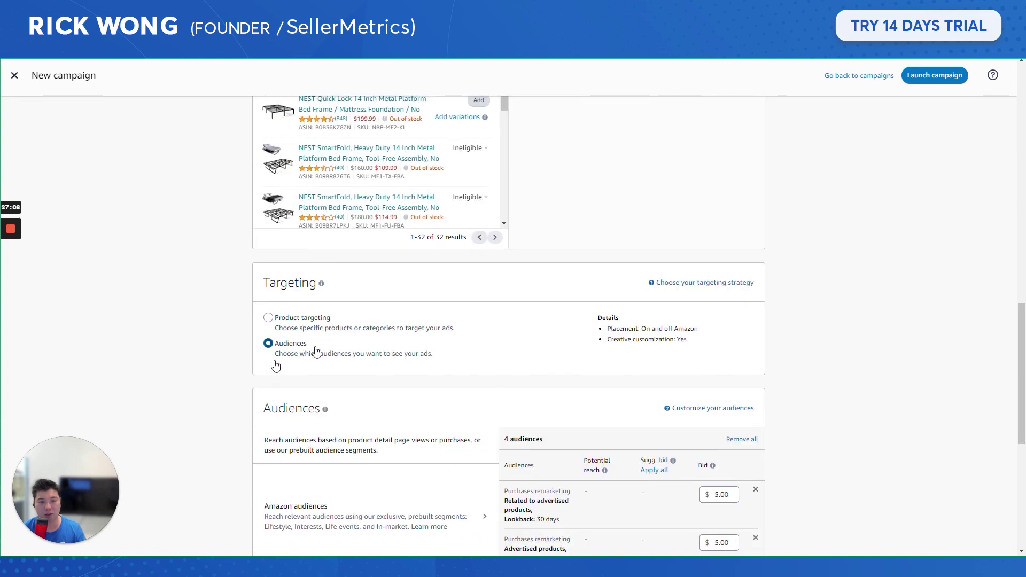
scroll(376, 170, up, 7)
scroll(376, 170, up, 1)
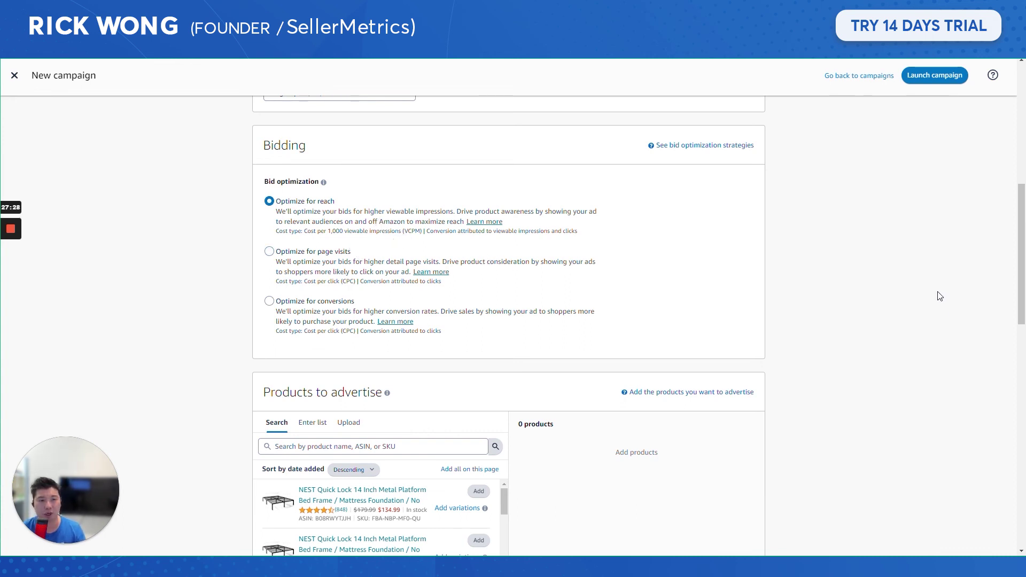
scroll(936, 294, down, 8)
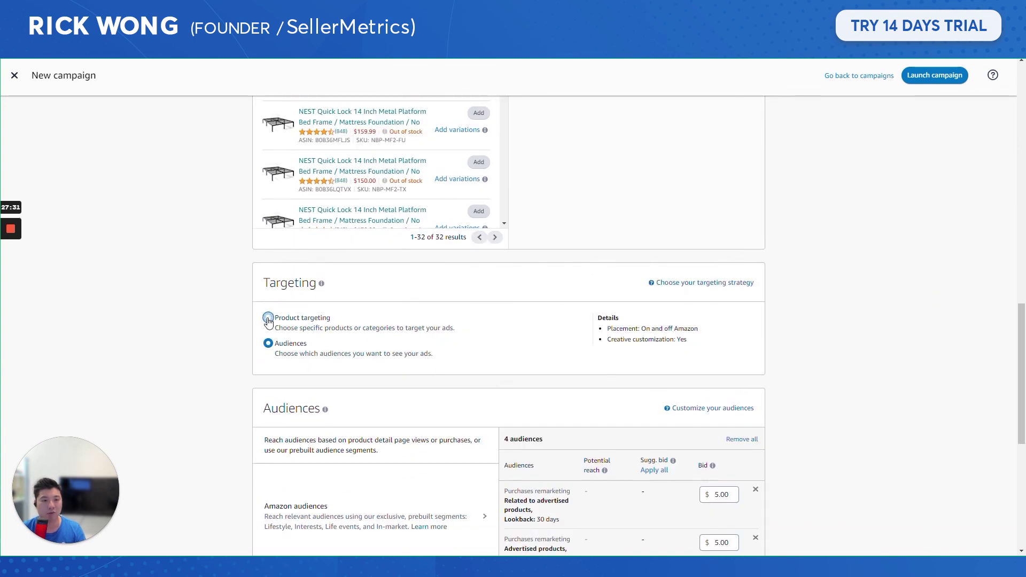
click(268, 319)
- Add the first NEST Quick Lock bed frame as the advertised product and open individual products targeting
scroll(203, 273, up, 8)
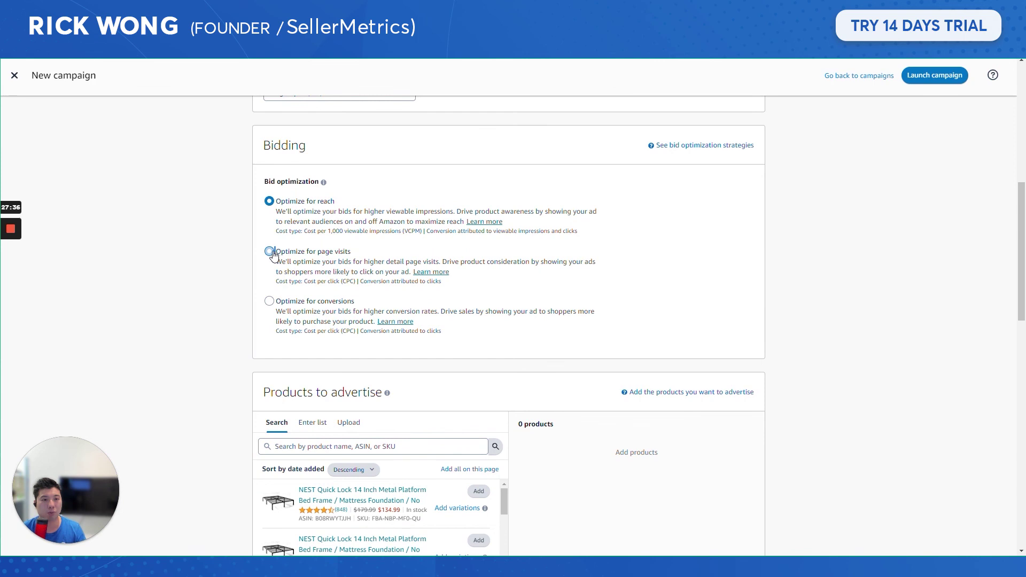
scroll(404, 392, down, 3)
click(478, 331)
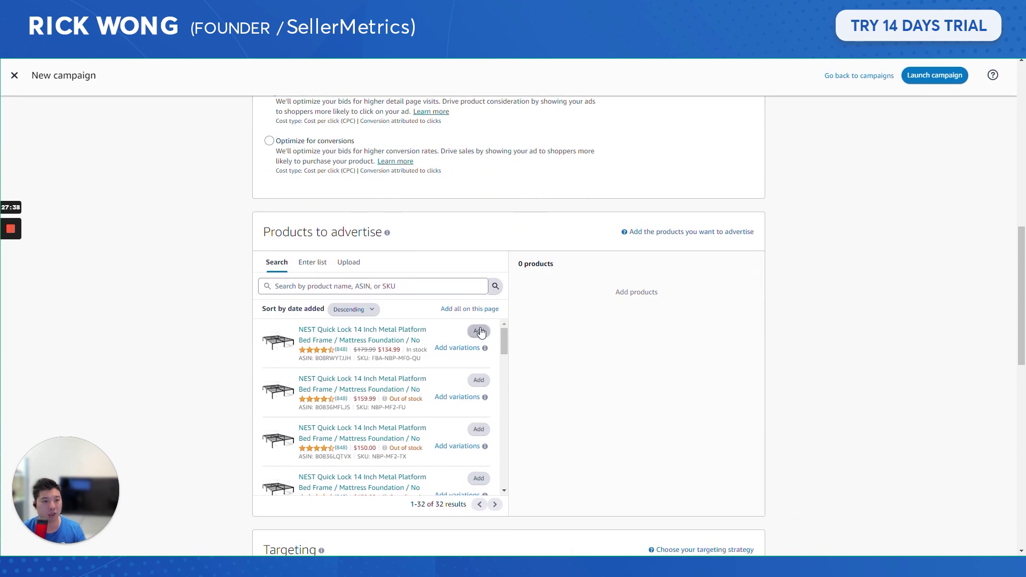
scroll(273, 176, up, 2)
scroll(790, 546, down, 10)
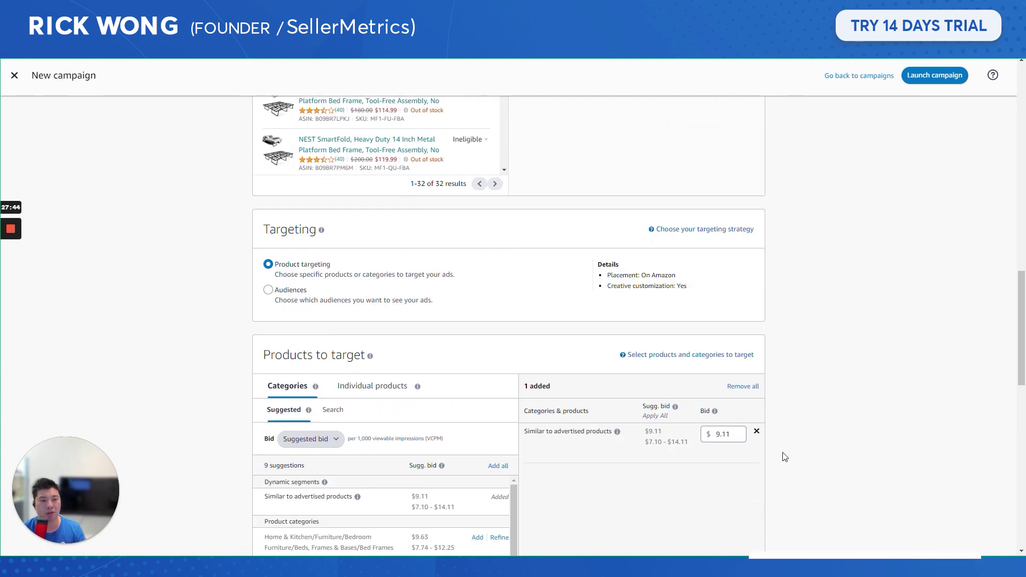
scroll(848, 422, down, 5)
scroll(513, 270, up, 5)
click(373, 225)
- Try Optimize for page visits, revert bid optimization to reach, and start a new ad group
scroll(374, 267, up, 10)
click(319, 373)
click(593, 317)
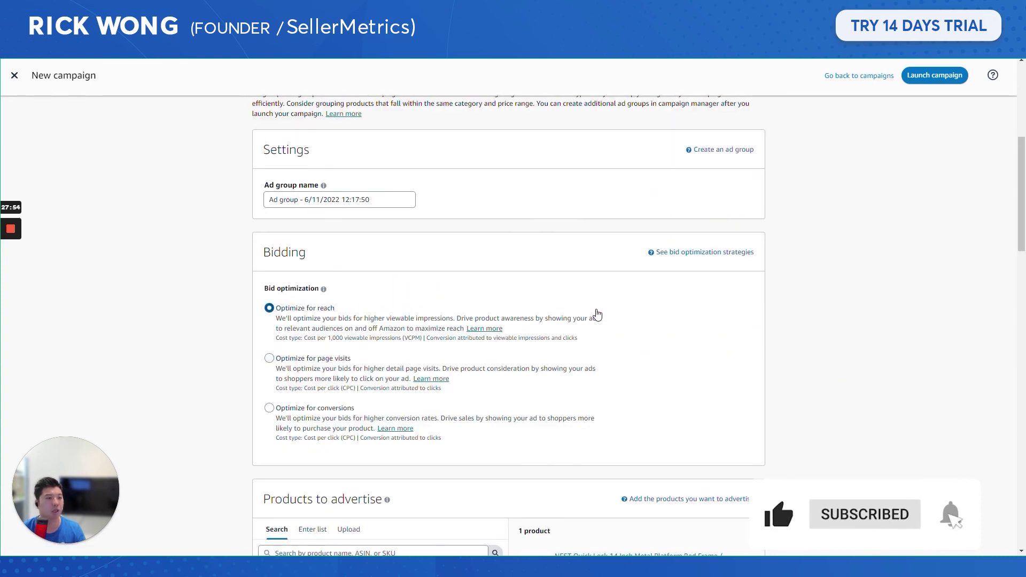
scroll(600, 319, up, 2)
scroll(612, 359, up, 5)
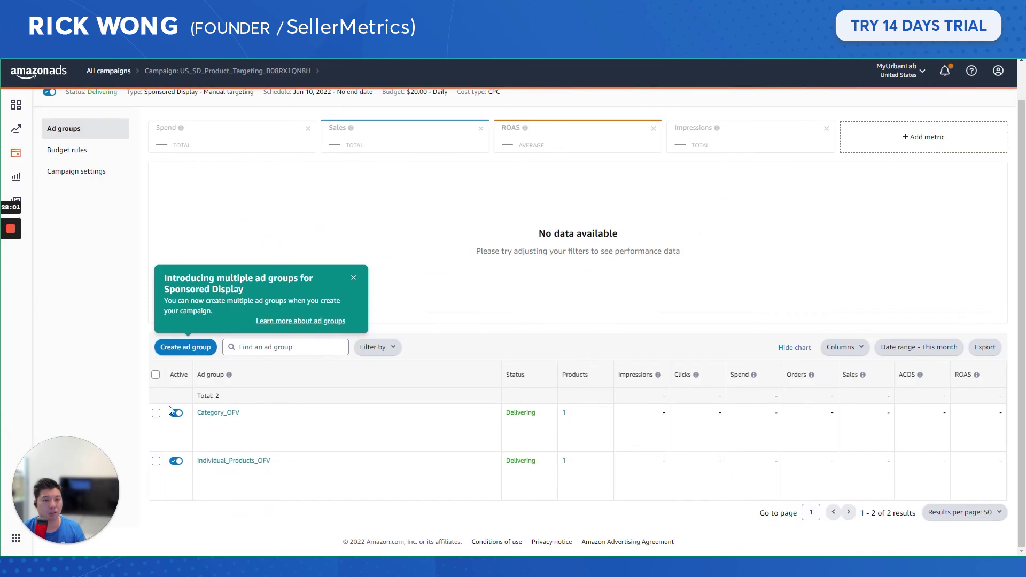
click(187, 348)
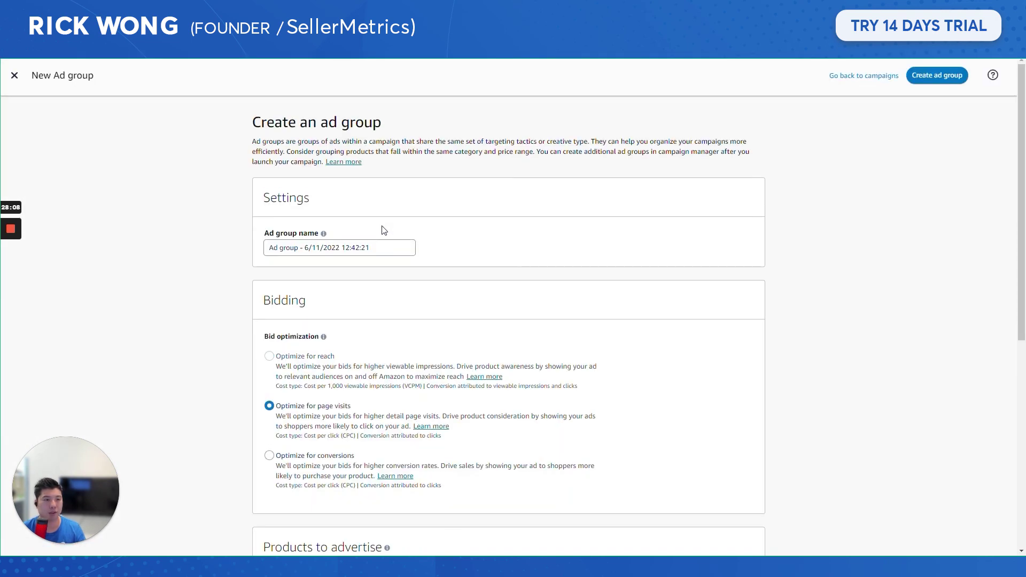
scroll(315, 163, down, 4)
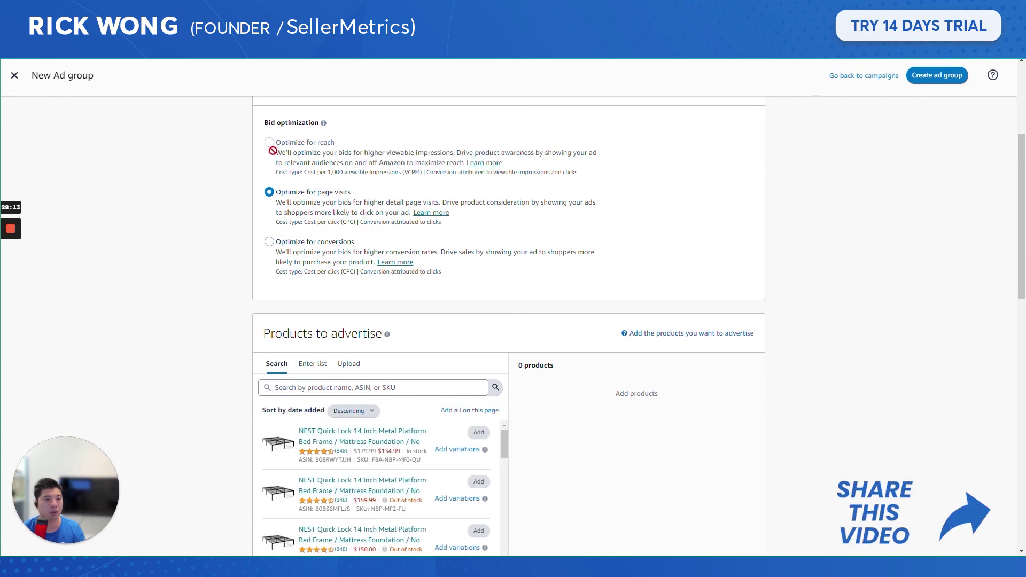
- Switch tabs to the Miro Sponsored Display diagram and deselect the Category shape
key(ctrl+Tab)
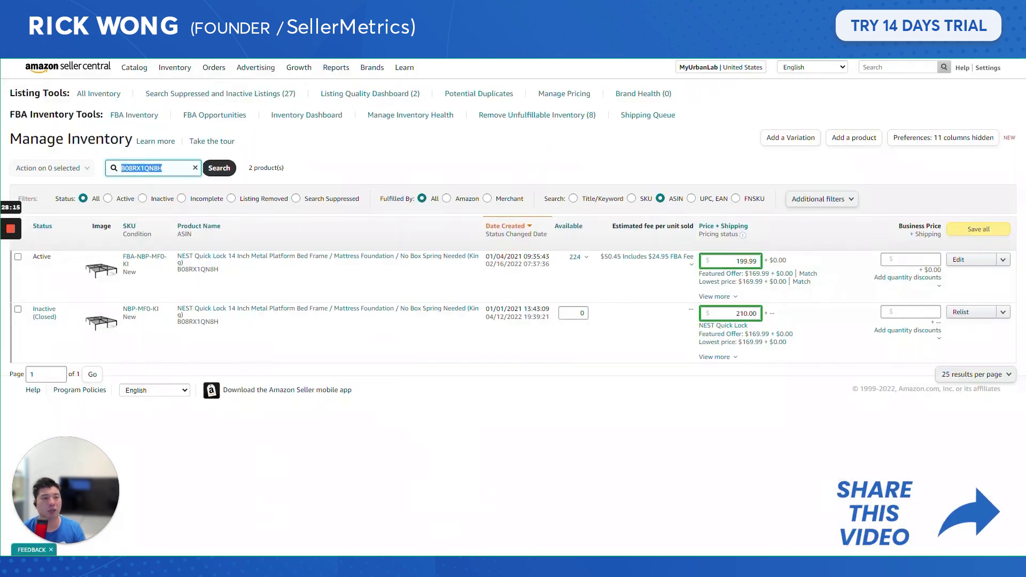
key(ctrl+Tab)
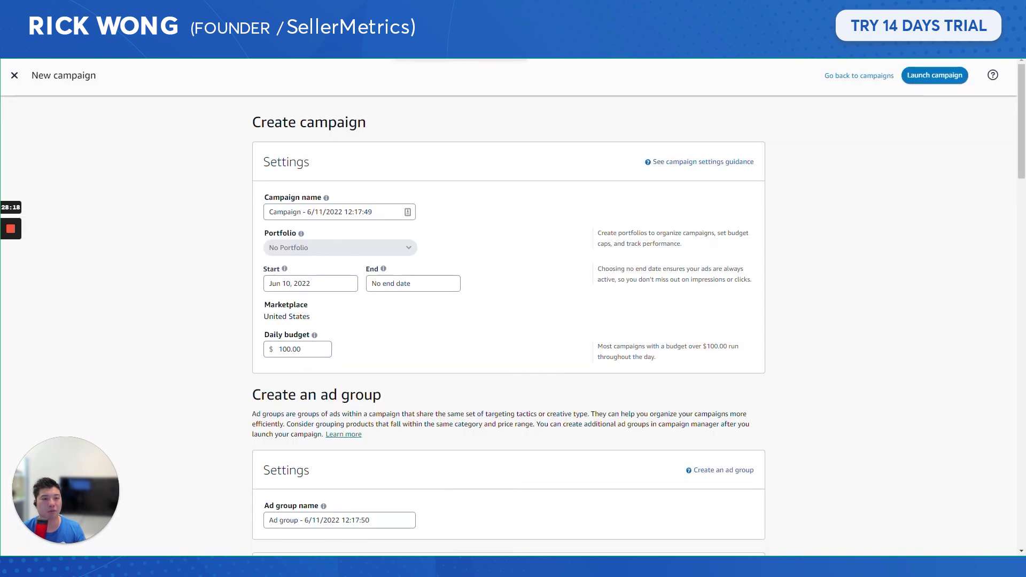
key(ctrl+Tab)
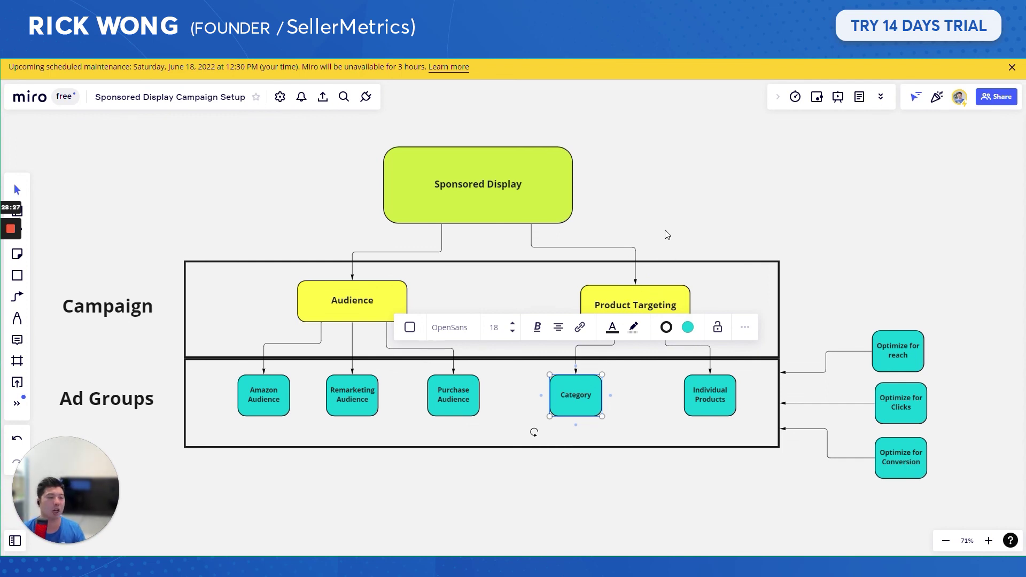
key(Escape)
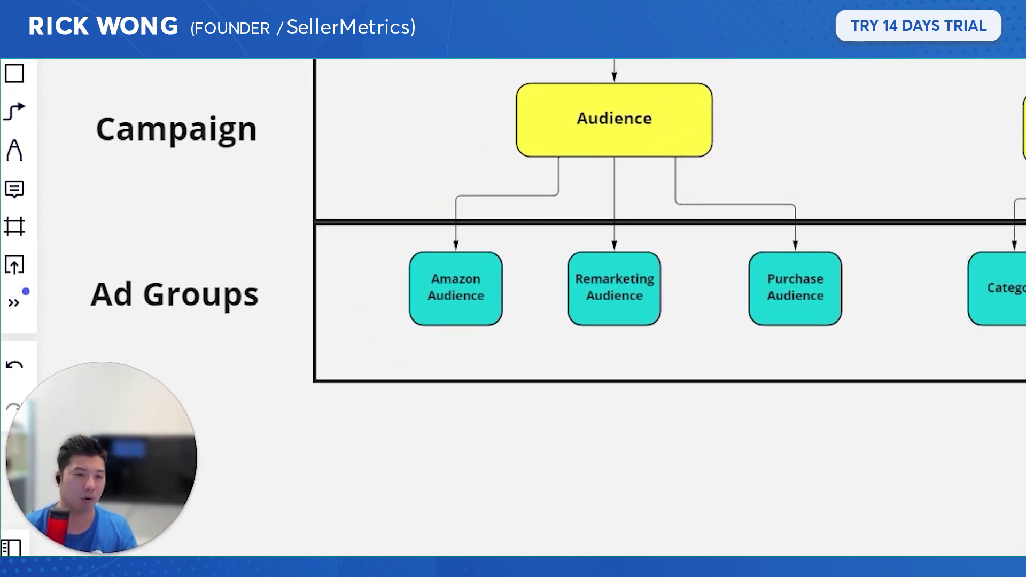